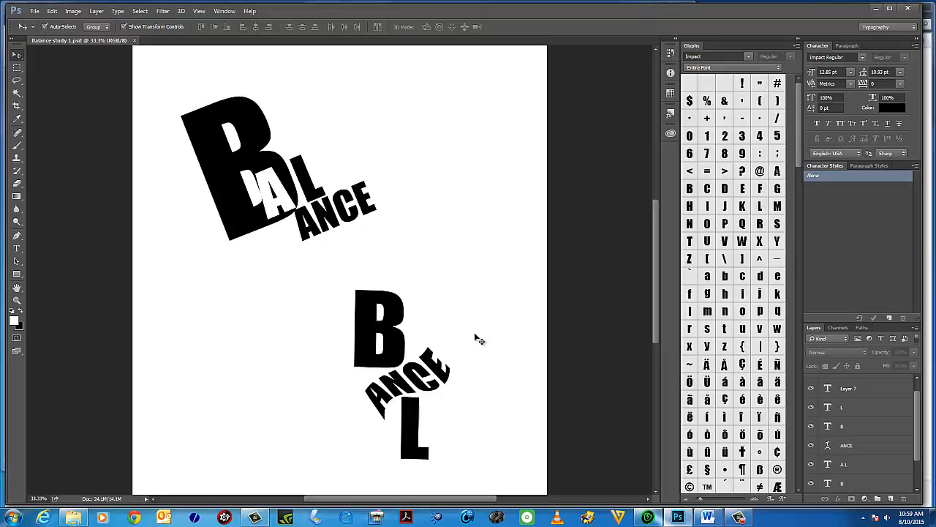
Select the large tilted B layer and inspect it by toggling its visibility and entering and leaving text editing.
left_click(254, 128)
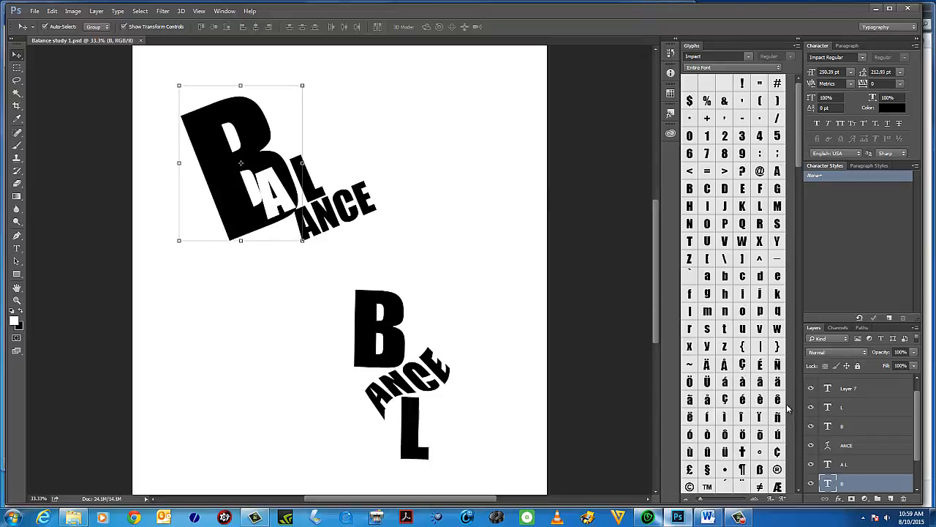
left_click(811, 483)
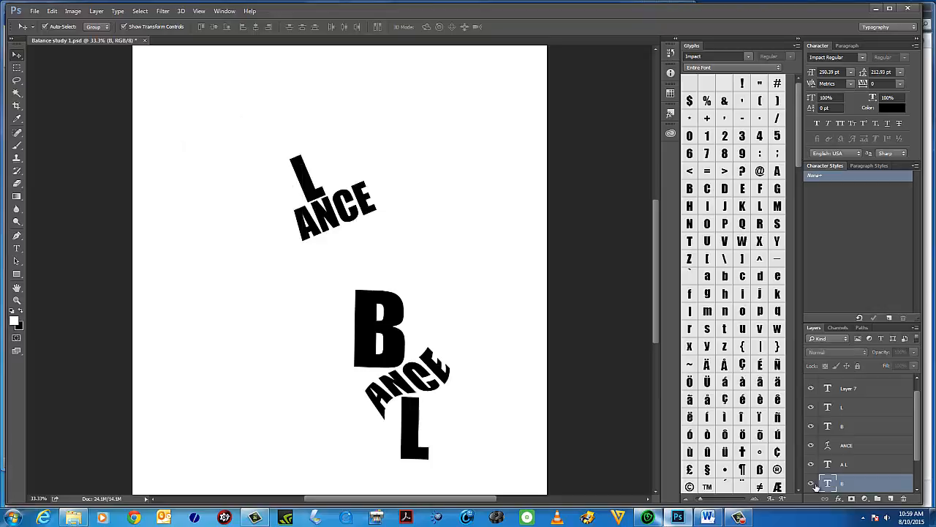
left_click(812, 485)
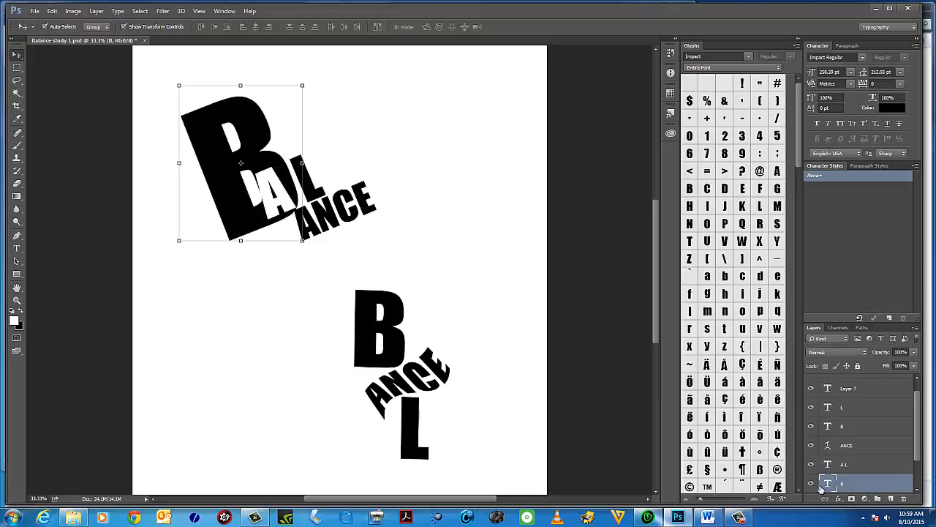
double_click(829, 484)
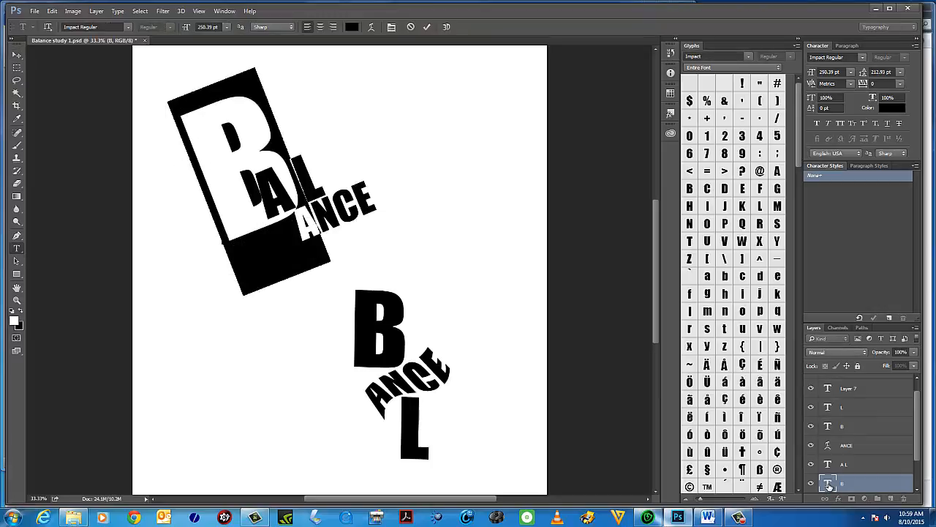
key("Escape")
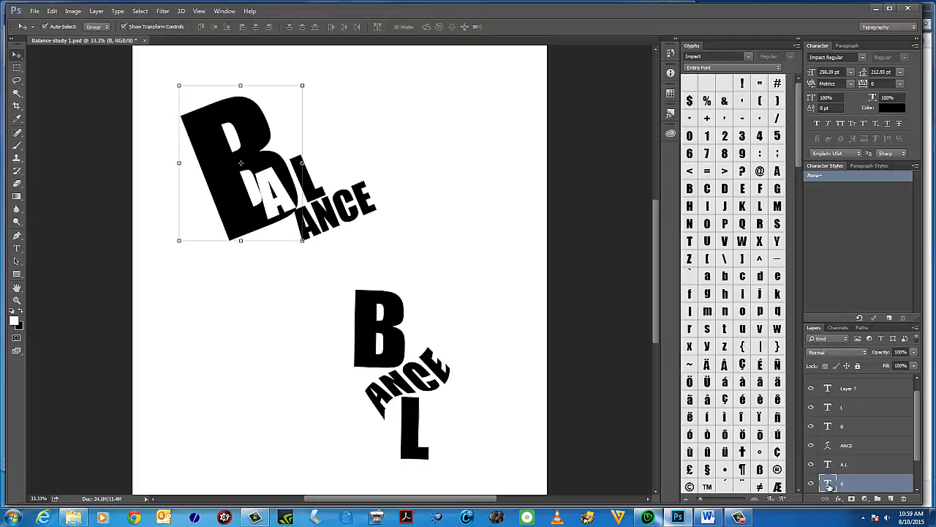
double_click(829, 485)
key("Escape")
Add a Drop Shadow layer style to the large B and set its blend mode to Normal.
left_click(102, 11)
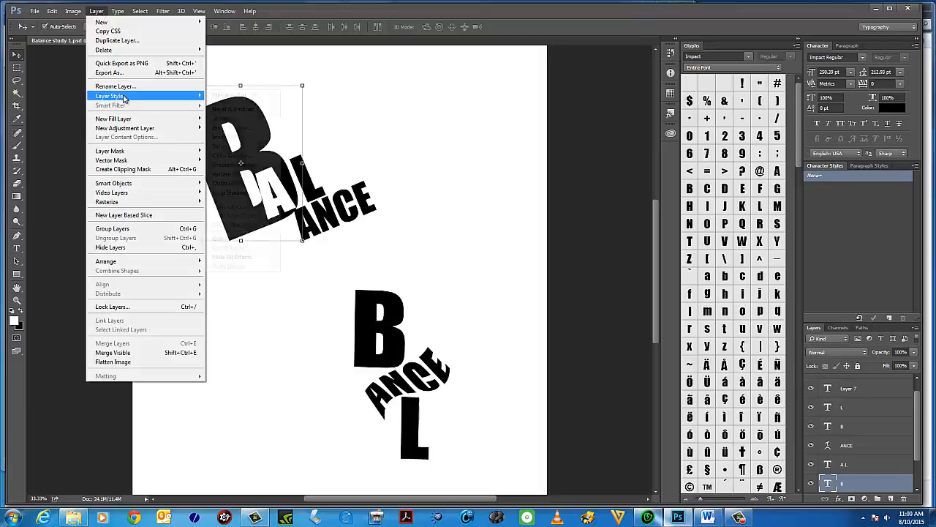
mouse_move(123, 98)
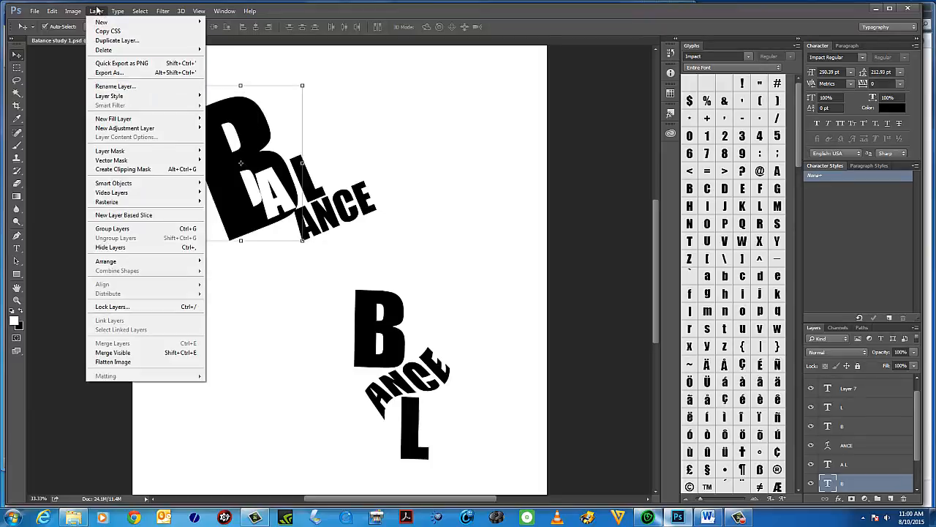
left_click(98, 11)
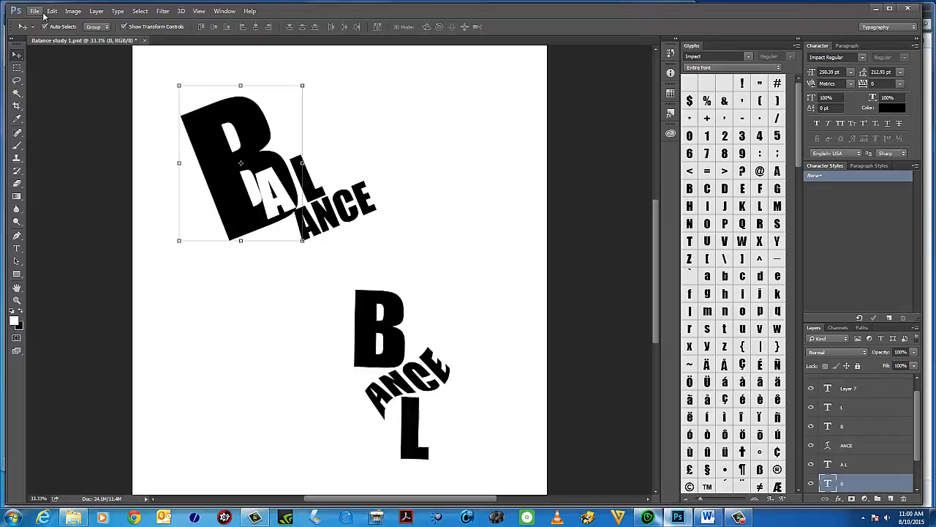
left_click(95, 11)
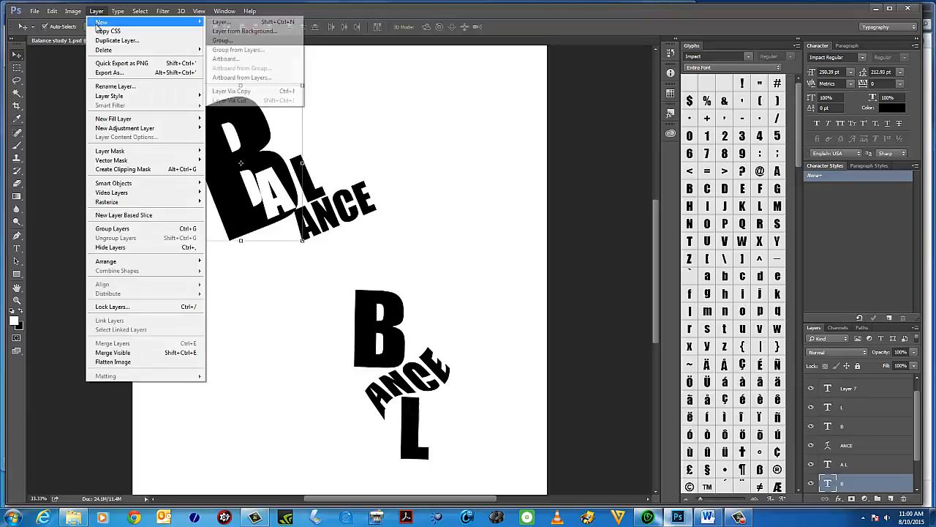
mouse_move(121, 99)
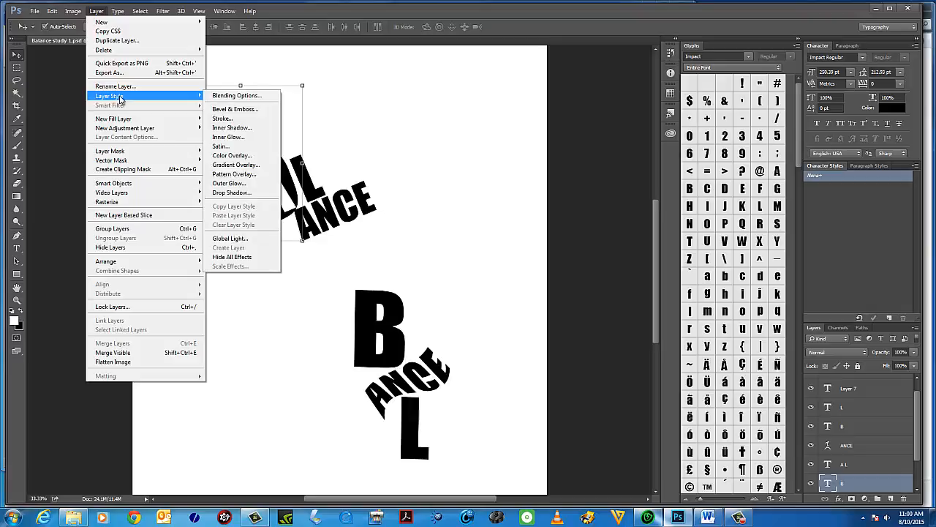
left_click(231, 192)
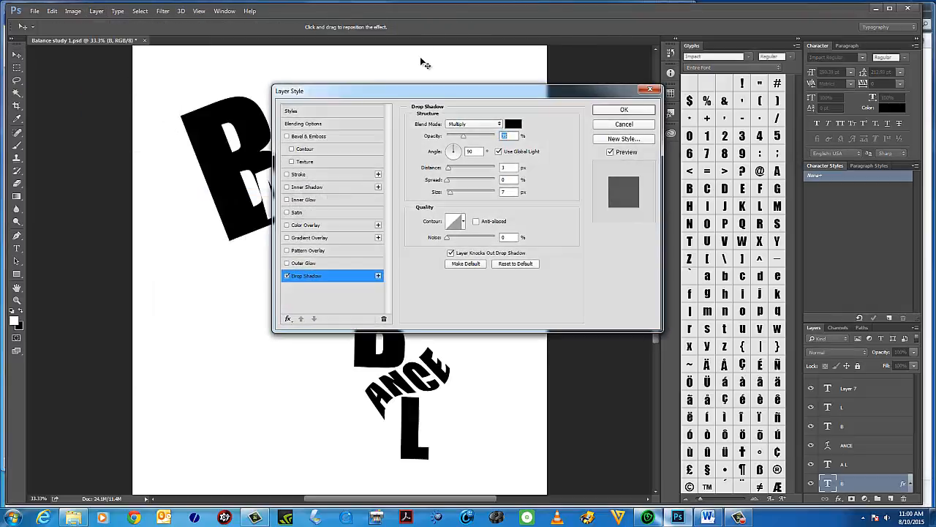
left_click_drag(414, 95, 503, 76)
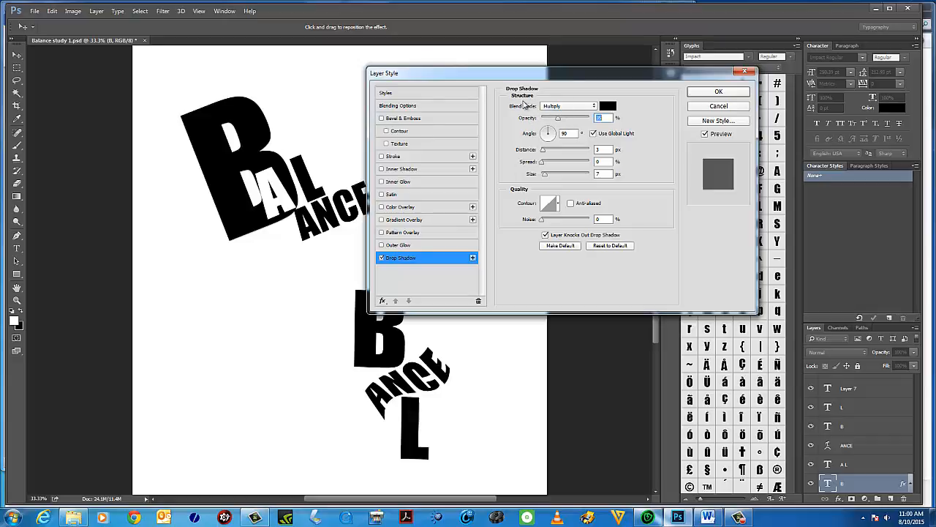
left_click(593, 108)
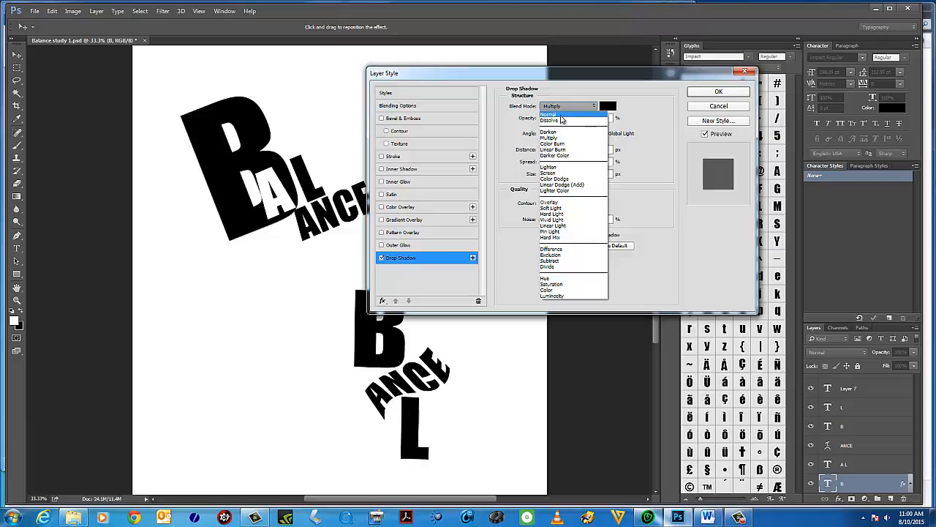
left_click(561, 116)
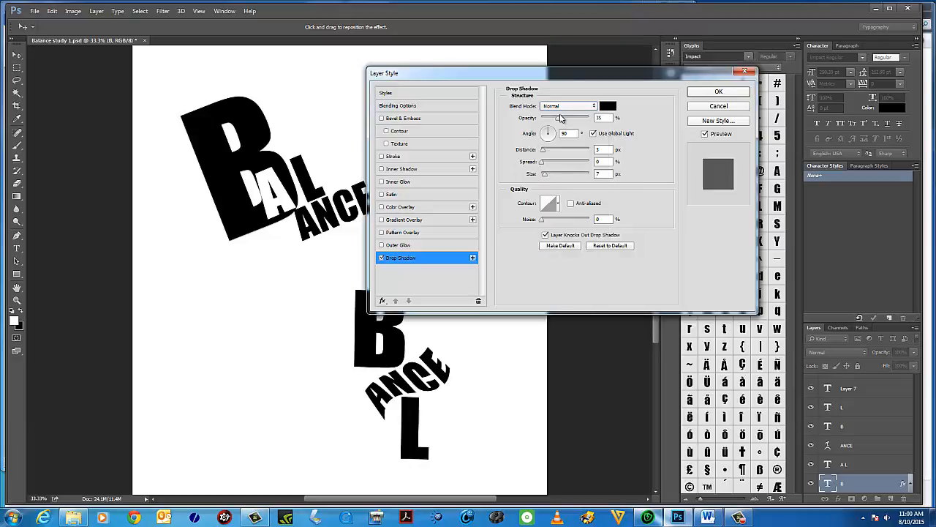
Set the drop shadow to 61% opacity, 91 px distance, 0% spread and 68 px size, and apply it.
left_click_drag(544, 154, 561, 153)
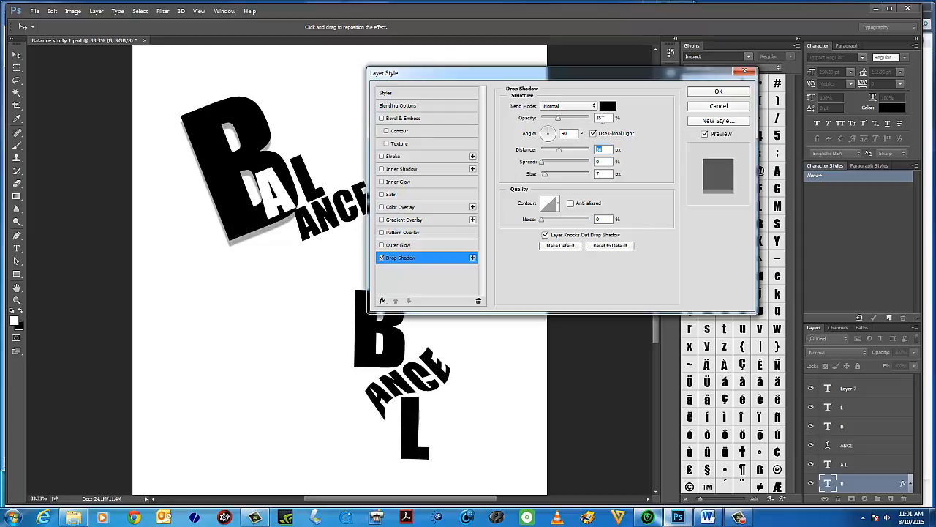
mouse_move(558, 119)
left_mouse_down()
mouse_move(604, 122)
mouse_move(572, 121)
left_mouse_up()
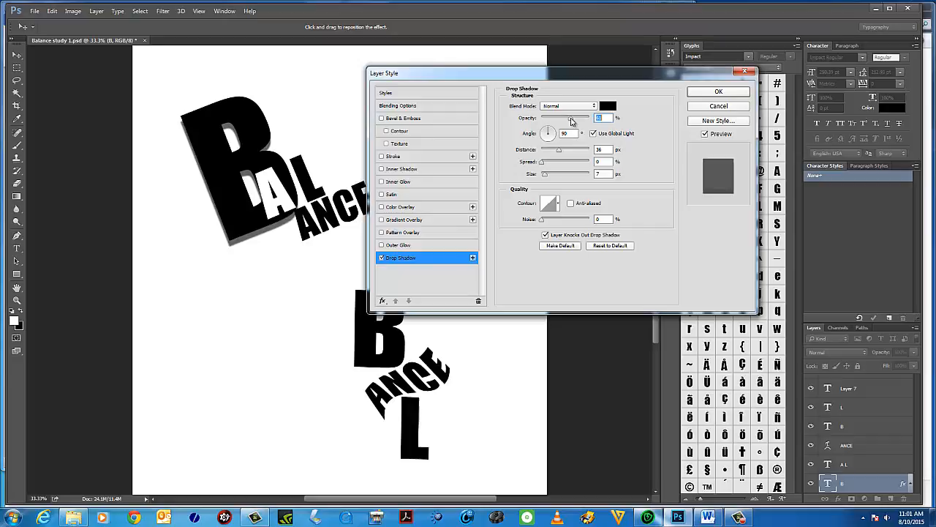
left_click_drag(558, 151, 559, 175)
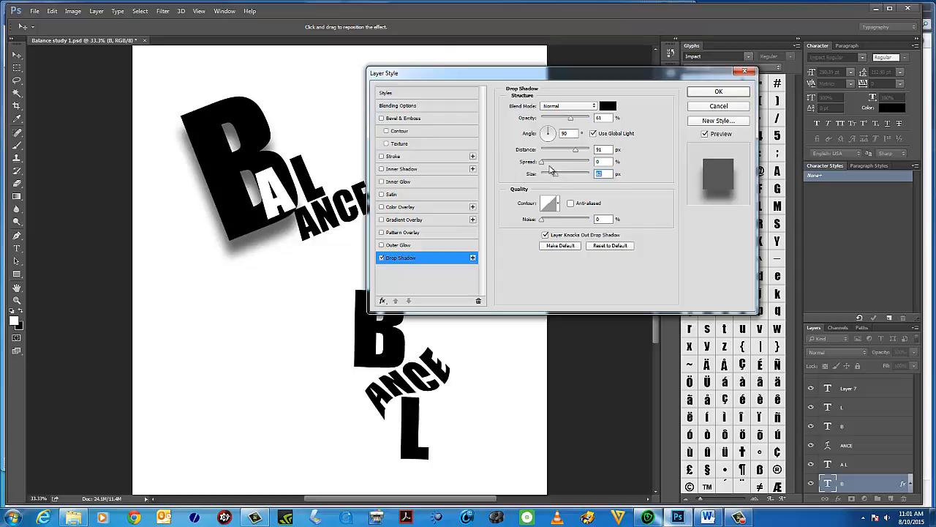
mouse_move(543, 166)
left_mouse_down()
mouse_move(582, 167)
mouse_move(550, 175)
mouse_move(559, 167)
mouse_move(551, 167)
mouse_move(542, 177)
left_mouse_up()
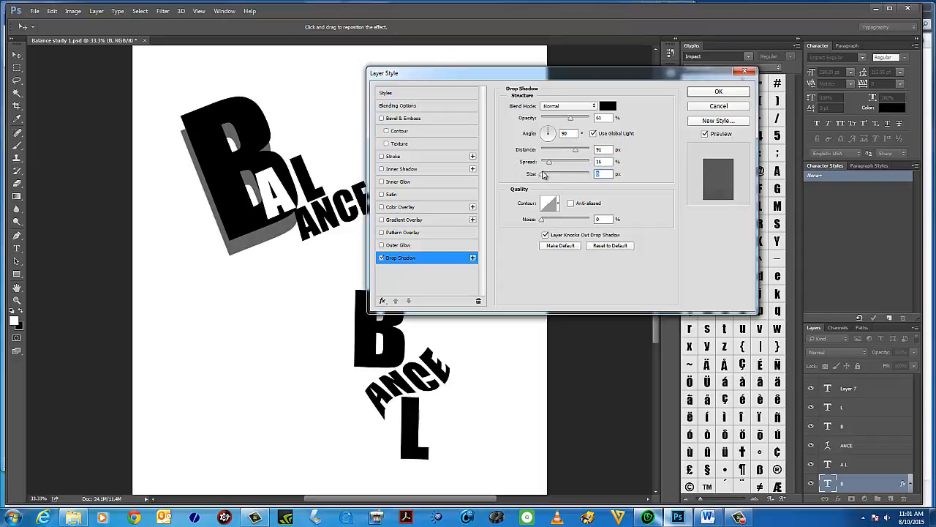
mouse_move(550, 164)
left_mouse_down()
mouse_move(568, 164)
mouse_move(548, 165)
mouse_move(555, 177)
left_mouse_up()
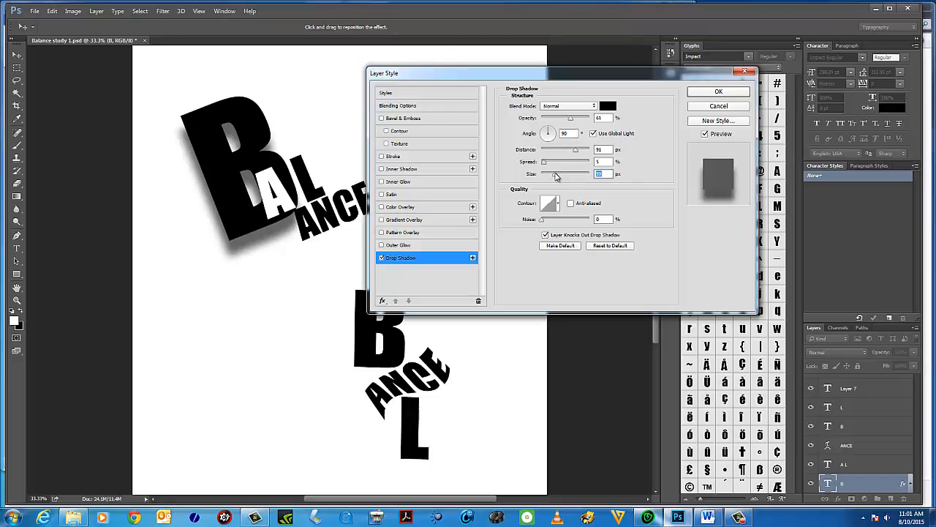
left_click_drag(555, 177, 536, 167)
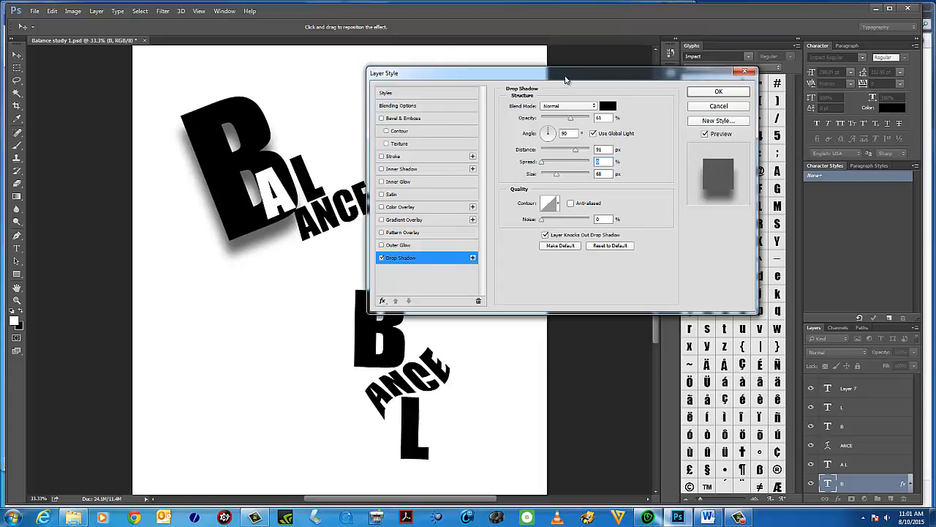
left_click_drag(568, 80, 606, 133)
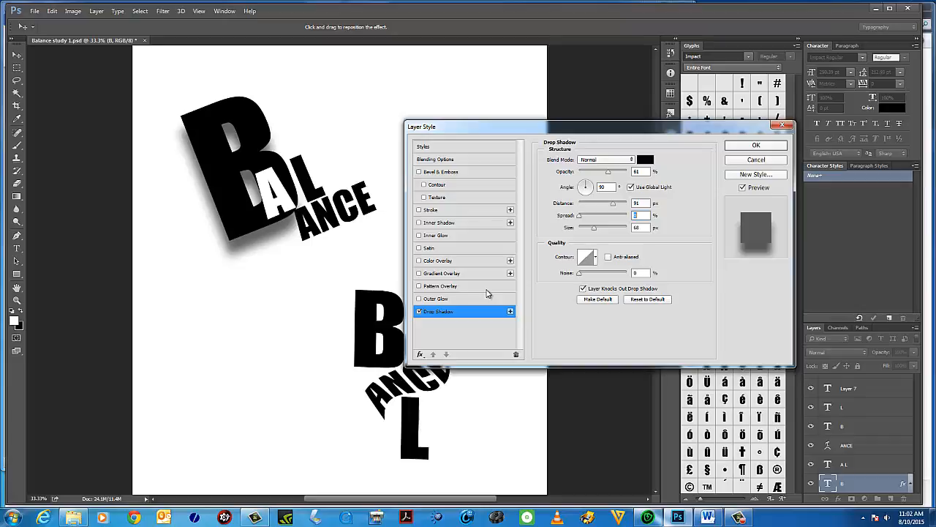
left_click(768, 146)
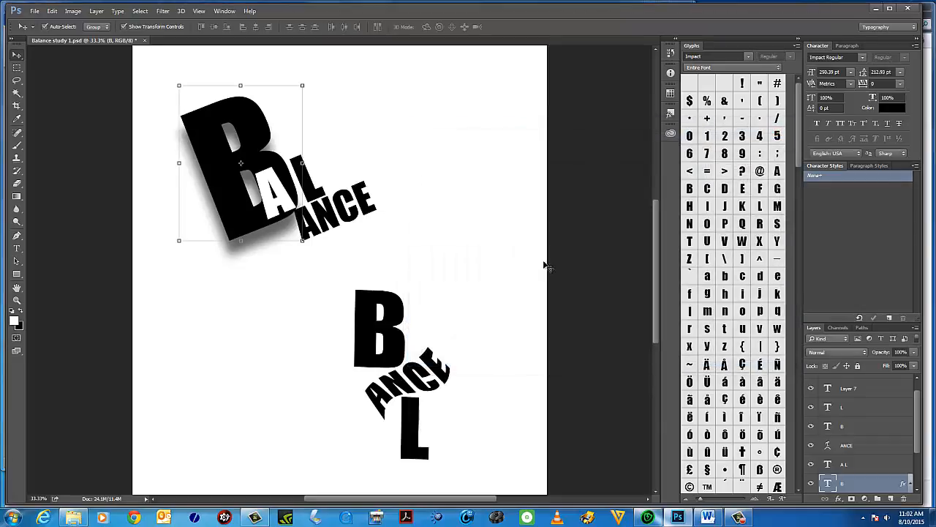
Zoom in on the lower B and recolour its text to a medium grey.
left_click(387, 318)
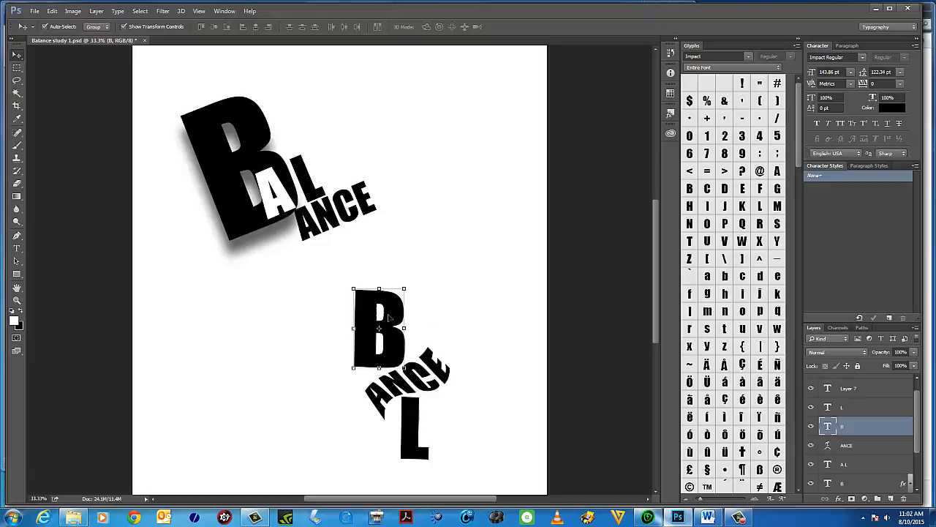
left_click(17, 300)
left_click(399, 371)
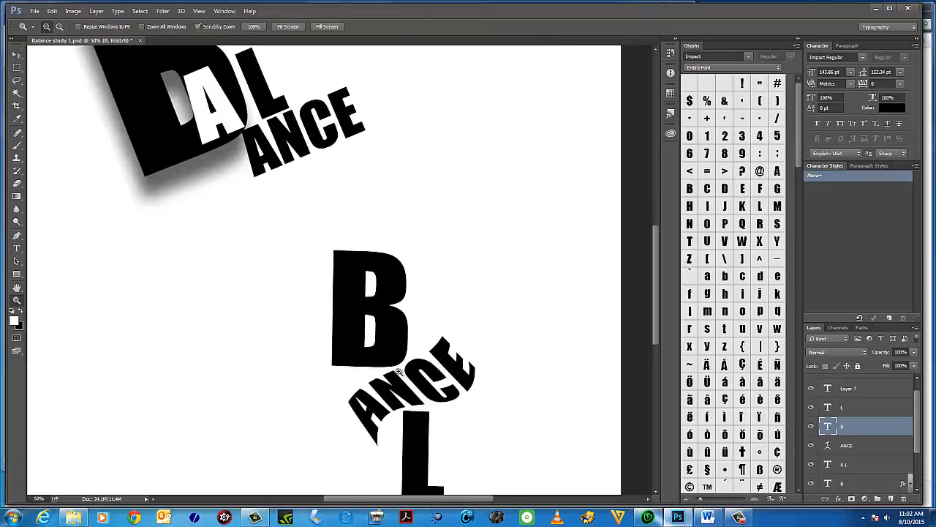
left_click_drag(433, 364, 421, 294)
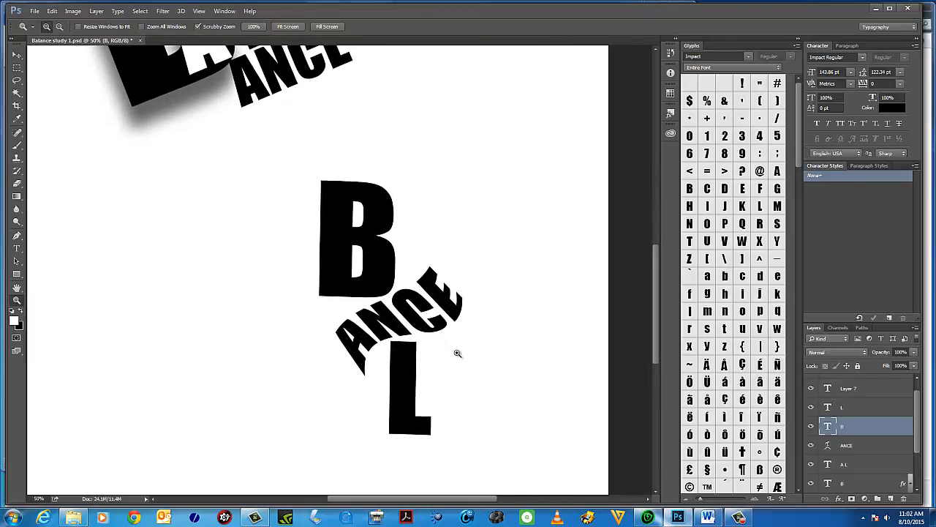
left_click(17, 55)
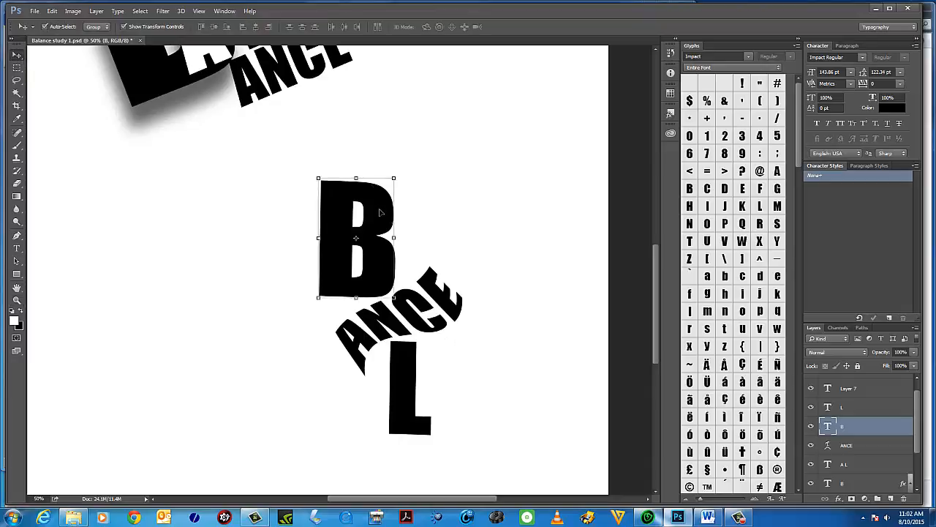
double_click(829, 426)
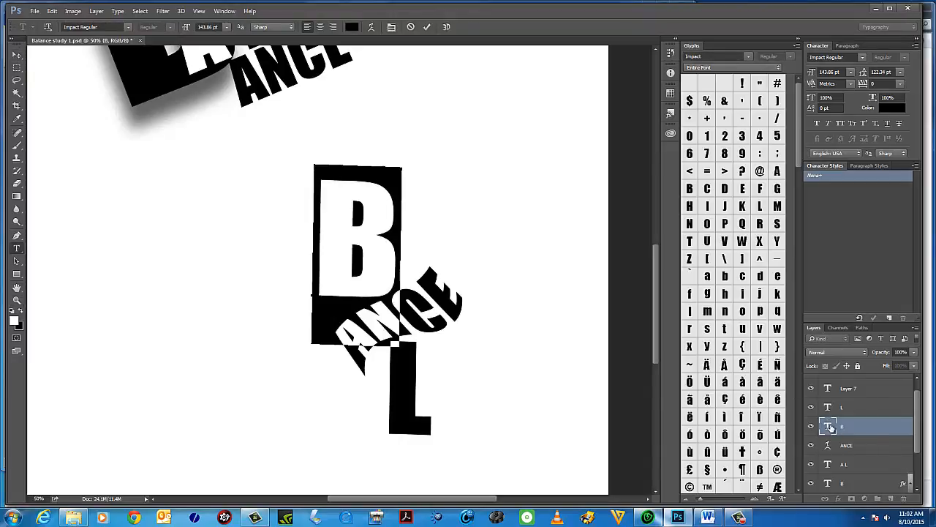
left_click(14, 320)
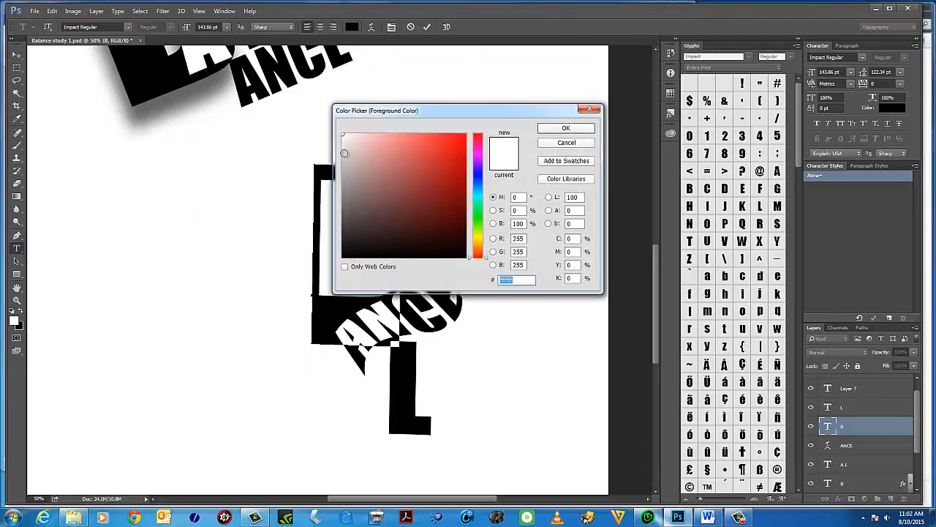
left_click_drag(344, 152, 346, 181)
left_click(569, 129)
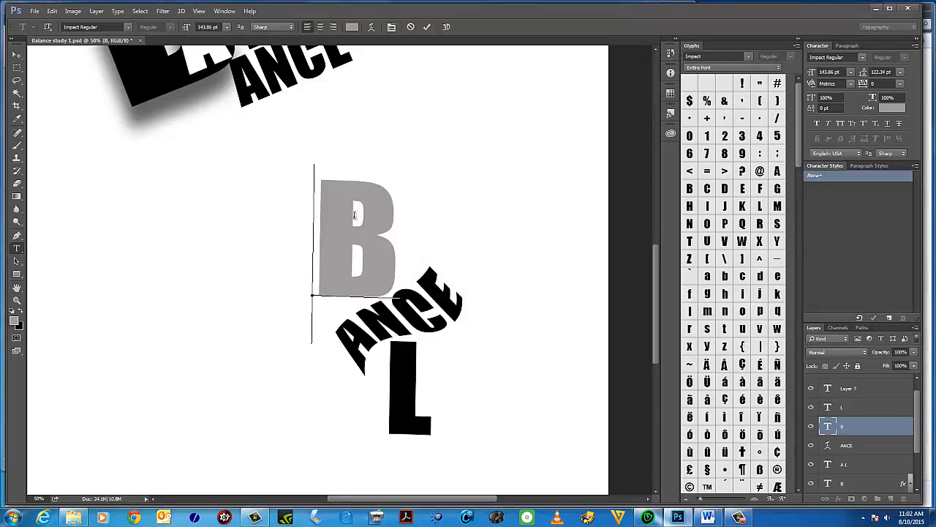
key("ctrl")
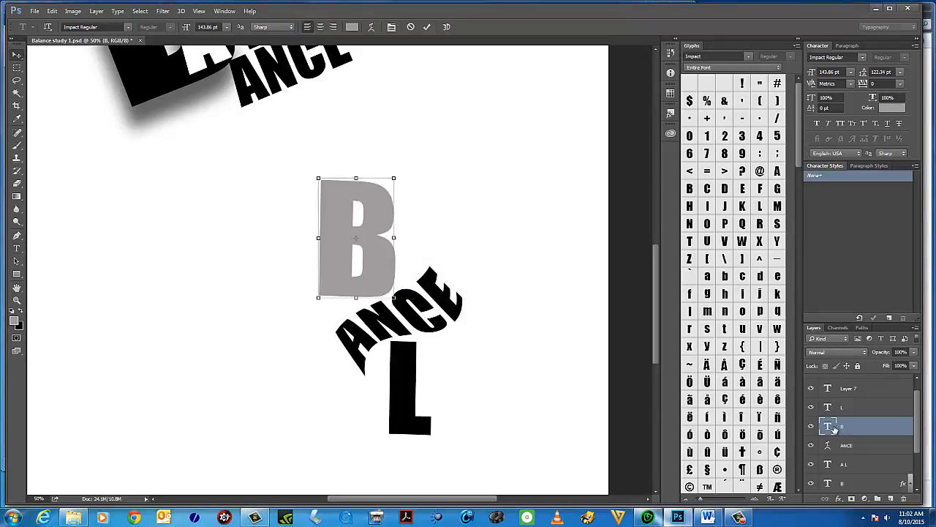
left_click(96, 11)
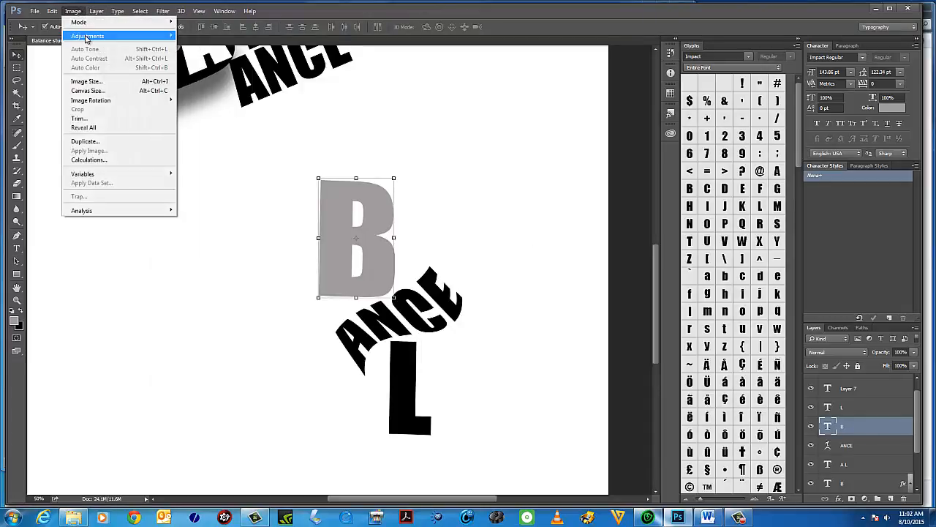
mouse_move(87, 38)
left_click(19, 58)
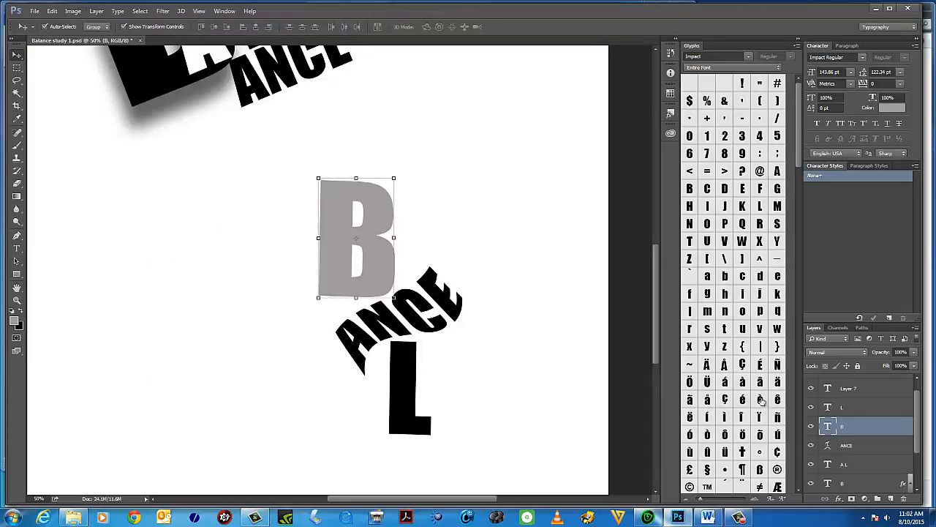
double_click(827, 425)
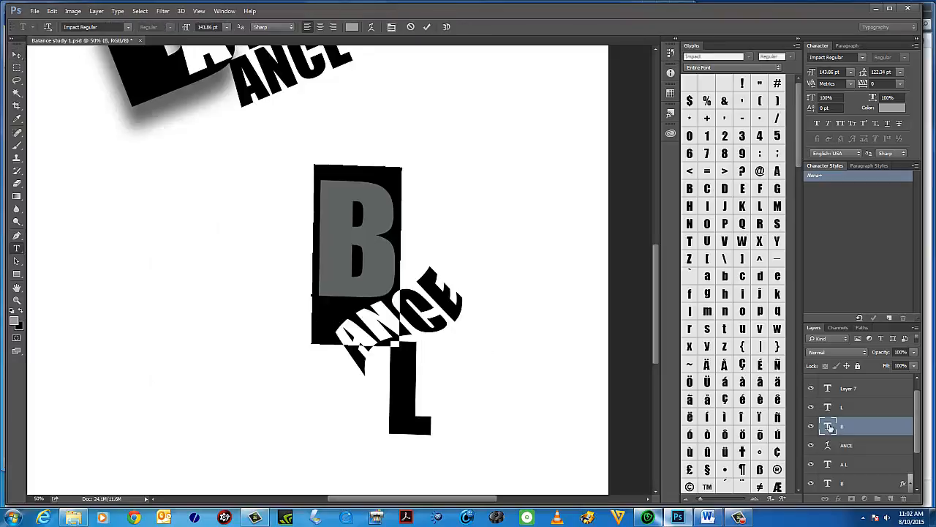
left_click(96, 11)
mouse_move(115, 13)
left_click(346, 216)
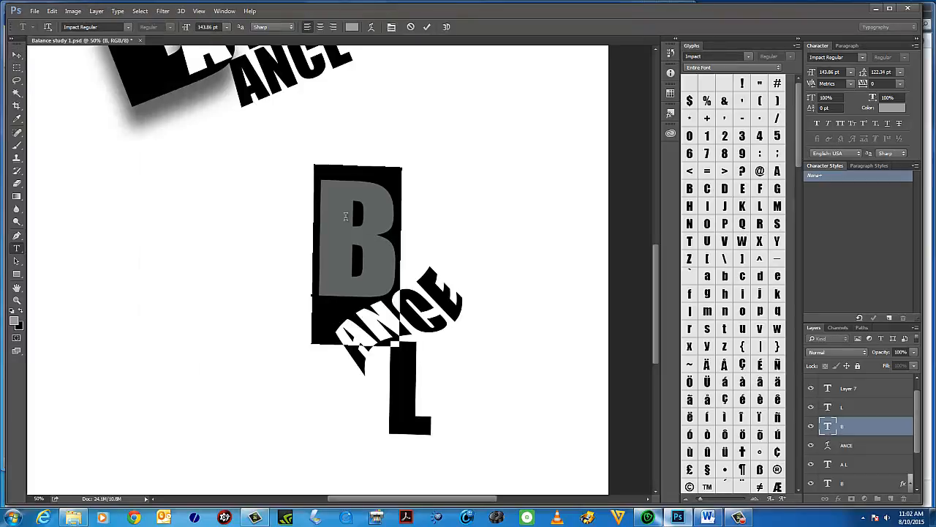
left_click(346, 215)
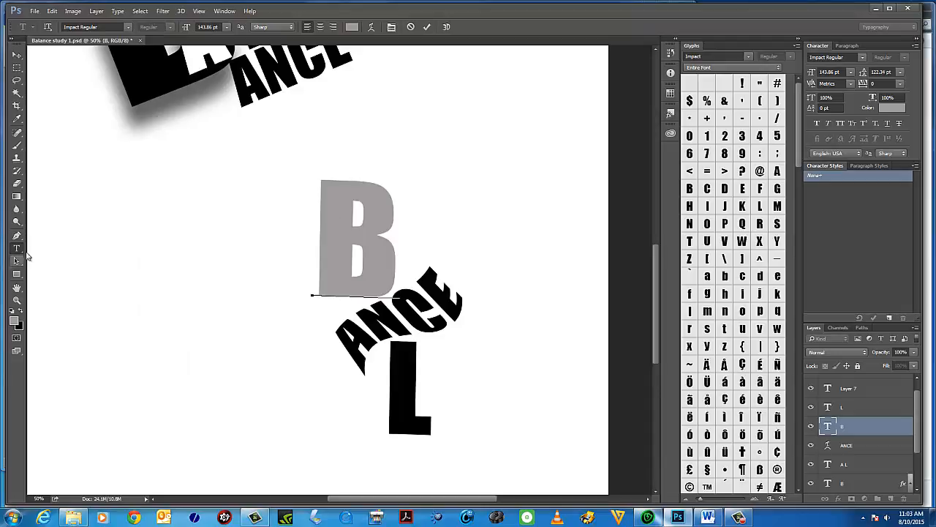
Open the Layer Style dialog for the lower B via Drop Shadow and switch the Drop Shadow effect off.
left_click(96, 11)
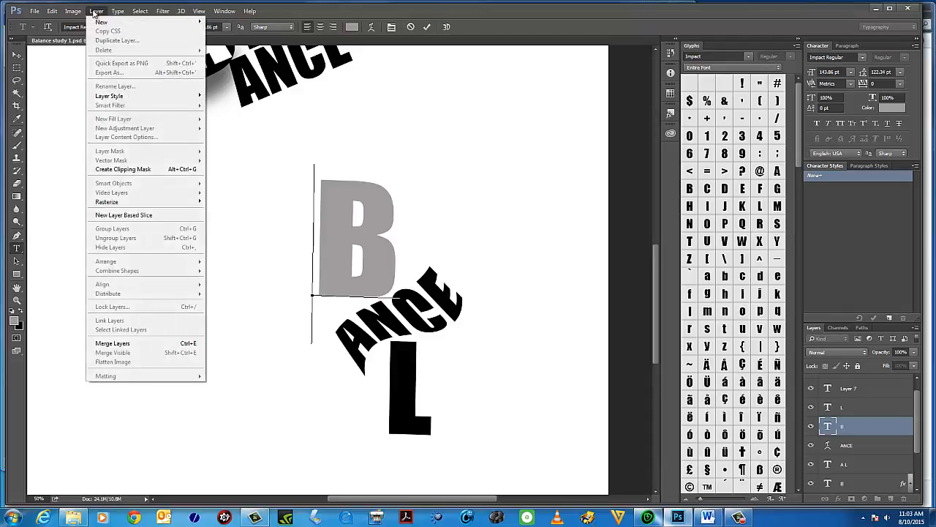
mouse_move(130, 100)
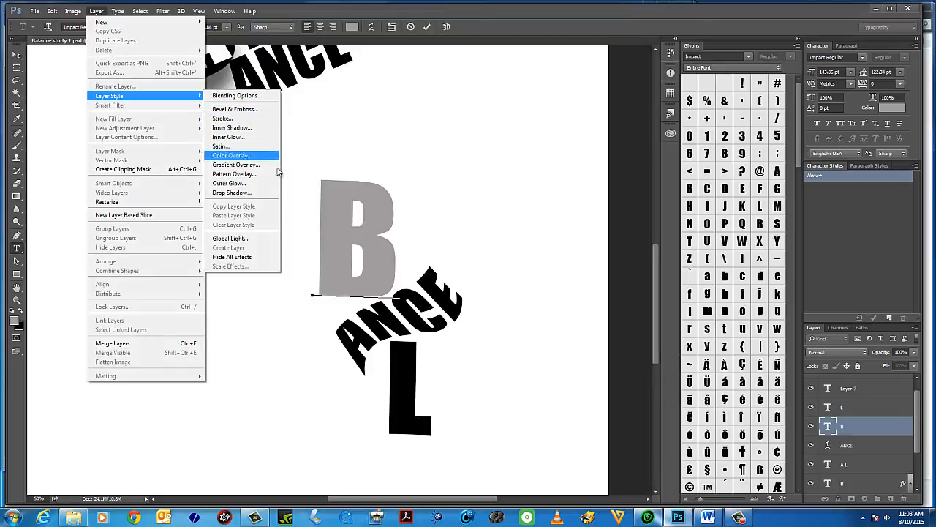
left_click(254, 193)
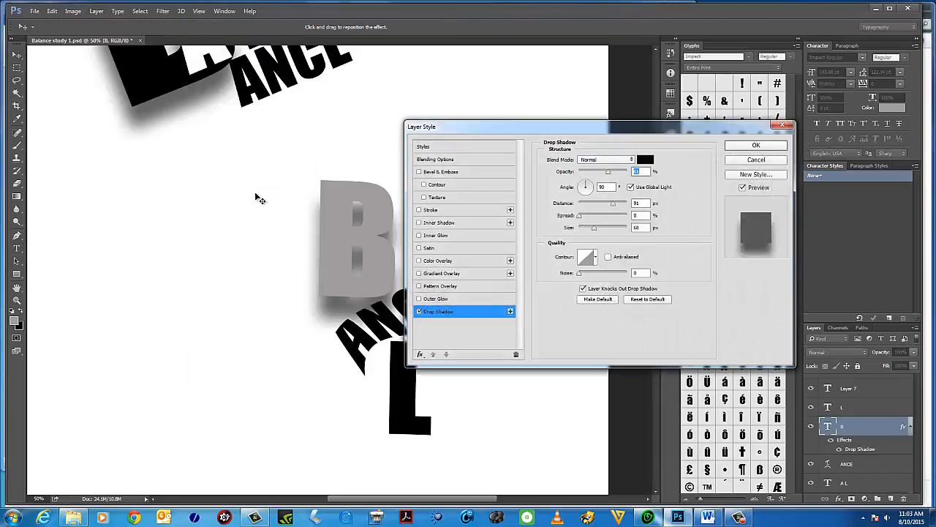
left_click_drag(626, 119, 689, 63)
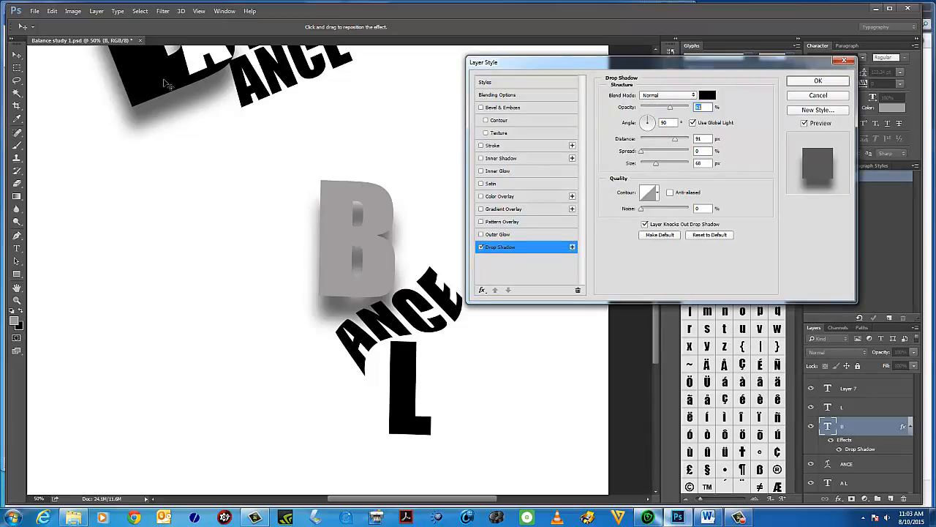
left_click(481, 247)
left_click(481, 247)
left_click(481, 247)
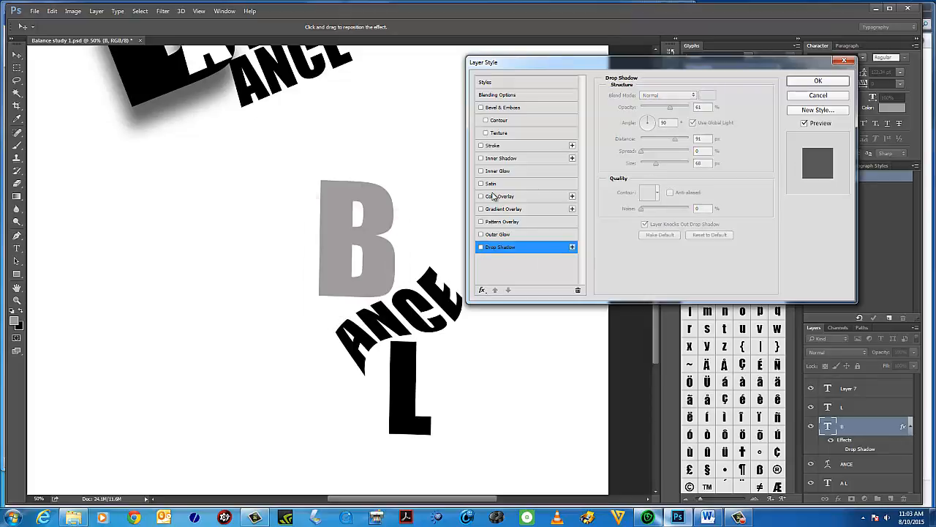
Enable a Stroke effect on the lower B, positioned Outside with a size of 27 px.
left_click(481, 146)
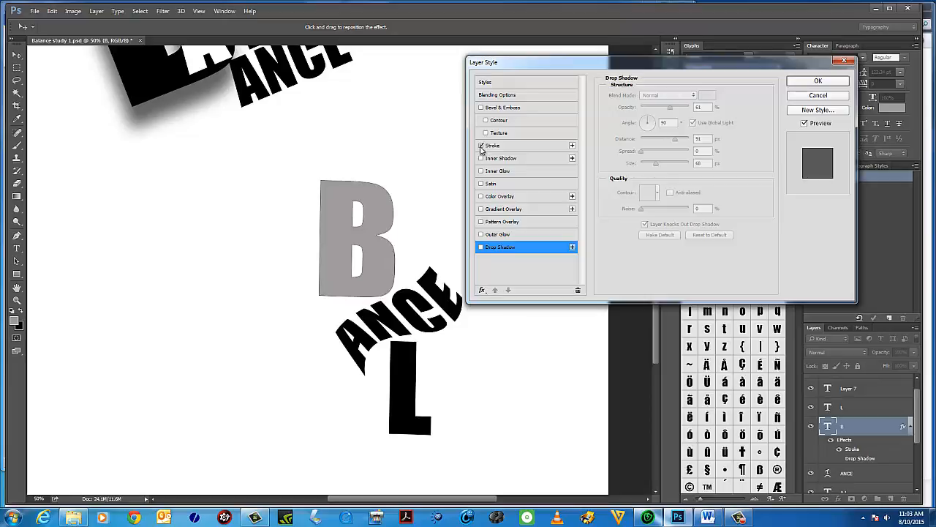
left_click(478, 147)
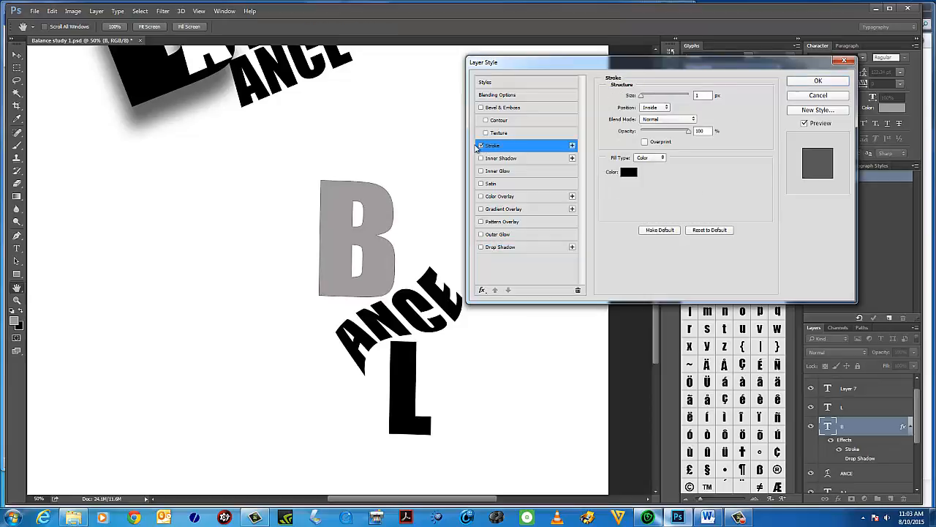
left_click_drag(644, 97, 648, 99)
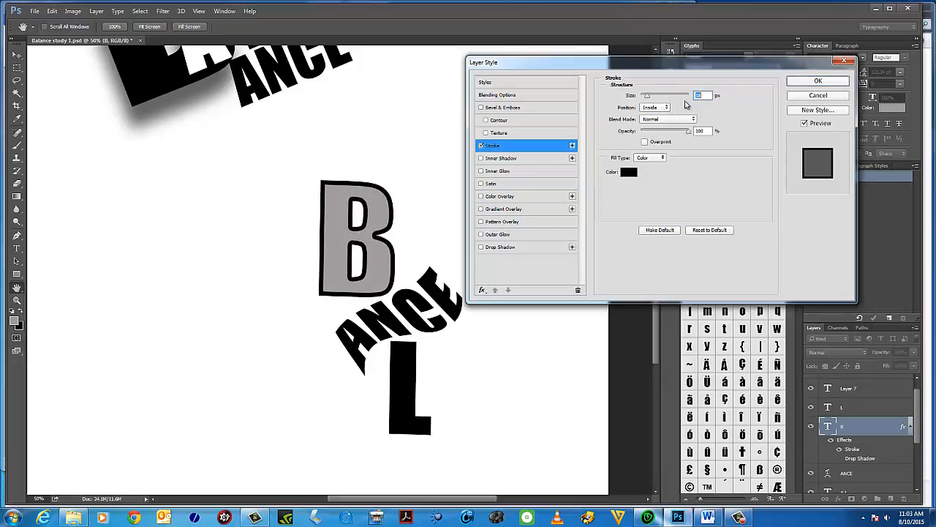
left_click(666, 107)
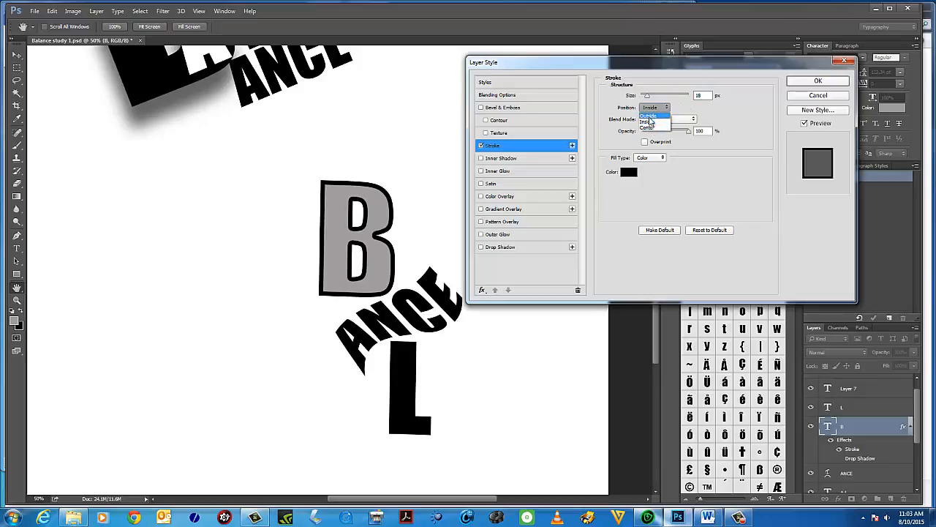
left_click(651, 119)
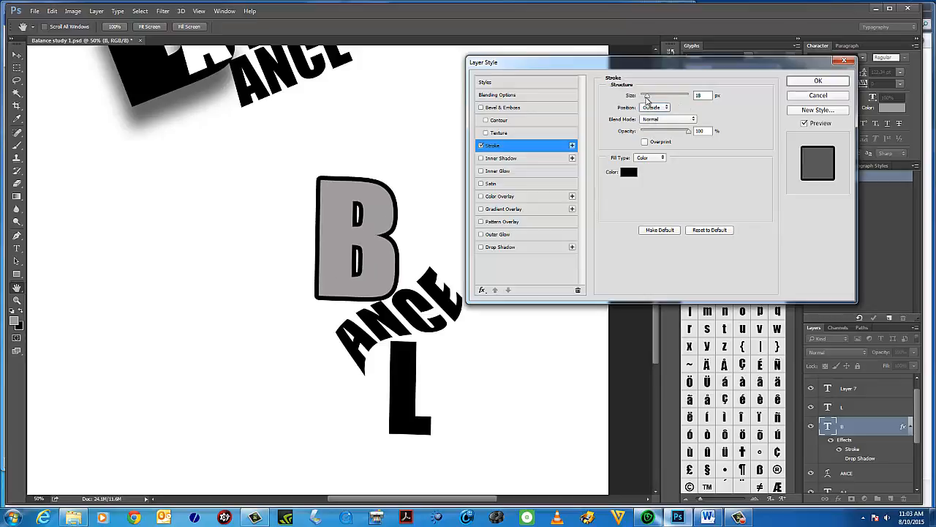
left_click_drag(647, 96, 650, 98)
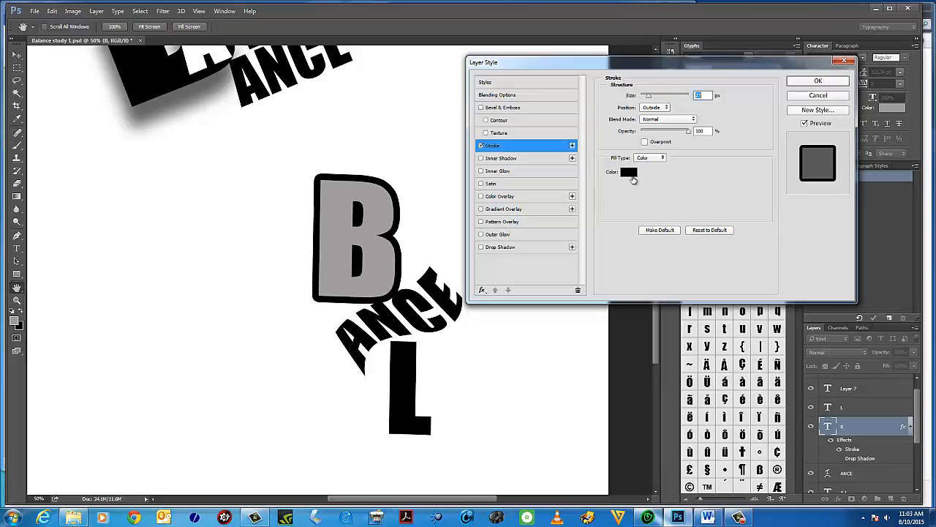
Set the stroke colour to b31616 and disable the Stroke effect.
left_click(629, 173)
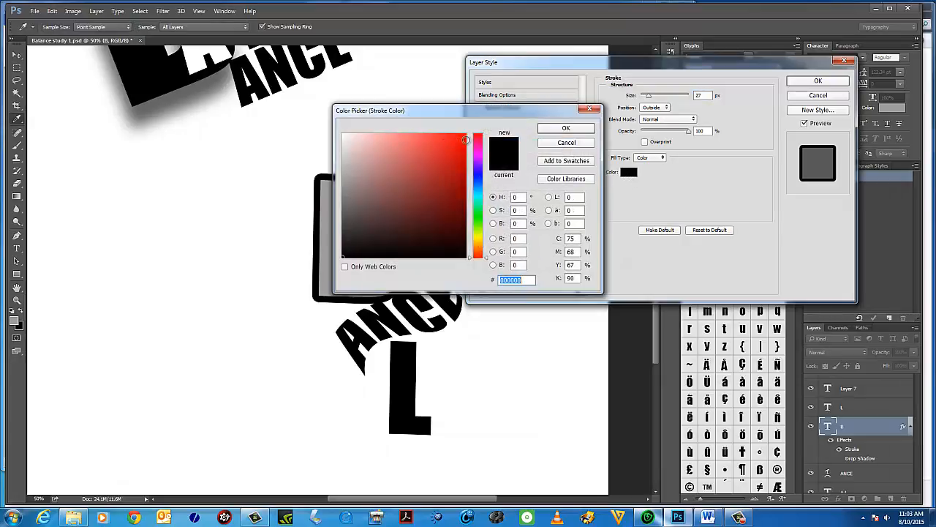
left_click(465, 139)
left_click_drag(497, 110, 739, 94)
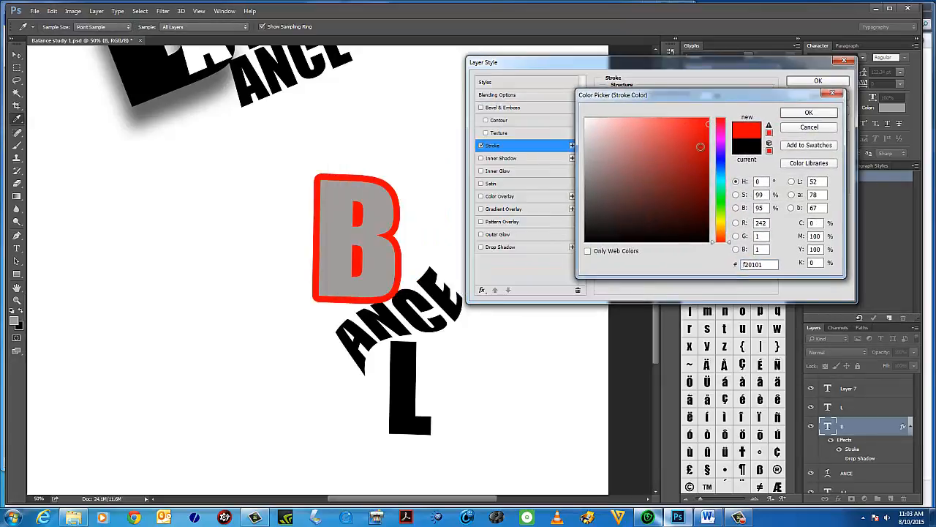
mouse_move(700, 147)
left_mouse_down()
mouse_move(627, 198)
mouse_move(595, 134)
left_mouse_up()
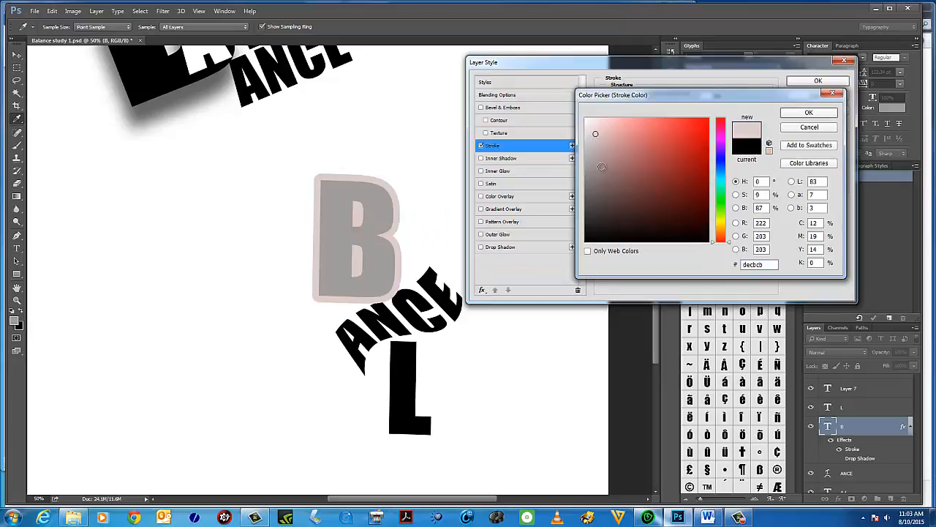
mouse_move(601, 167)
left_mouse_down()
mouse_move(658, 162)
mouse_move(692, 135)
mouse_move(699, 171)
mouse_move(693, 154)
left_mouse_up()
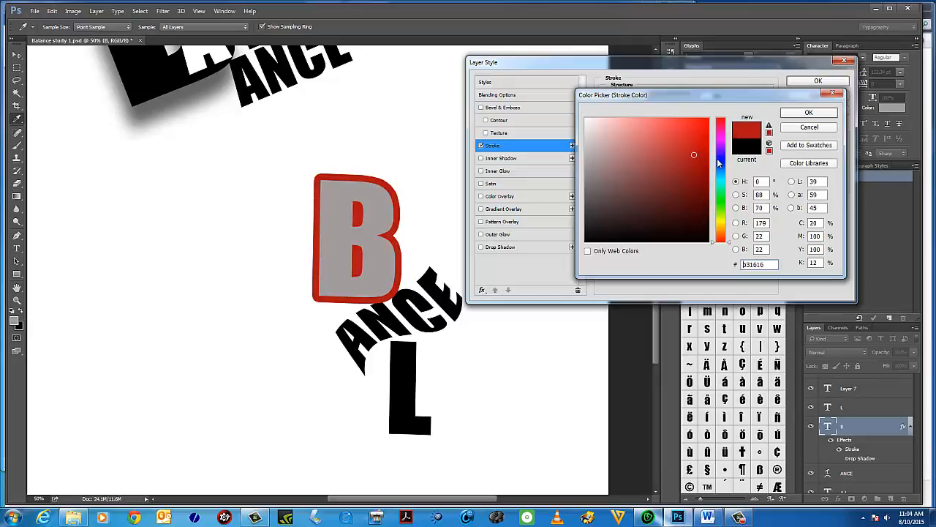
left_click(823, 114)
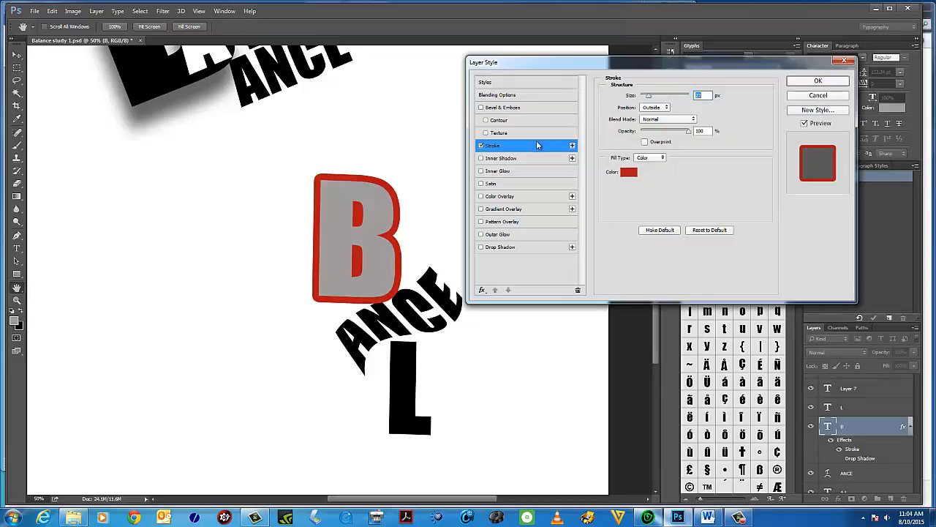
left_click(482, 145)
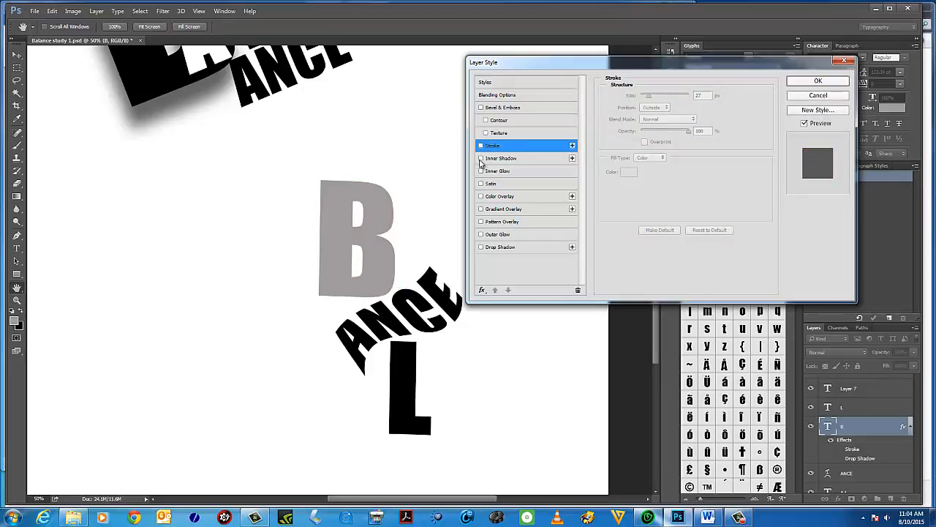
Enable an Inner Shadow with Normal blend mode, 61% opacity, 13 px distance, 24% choke and 13 px size.
left_click(481, 158)
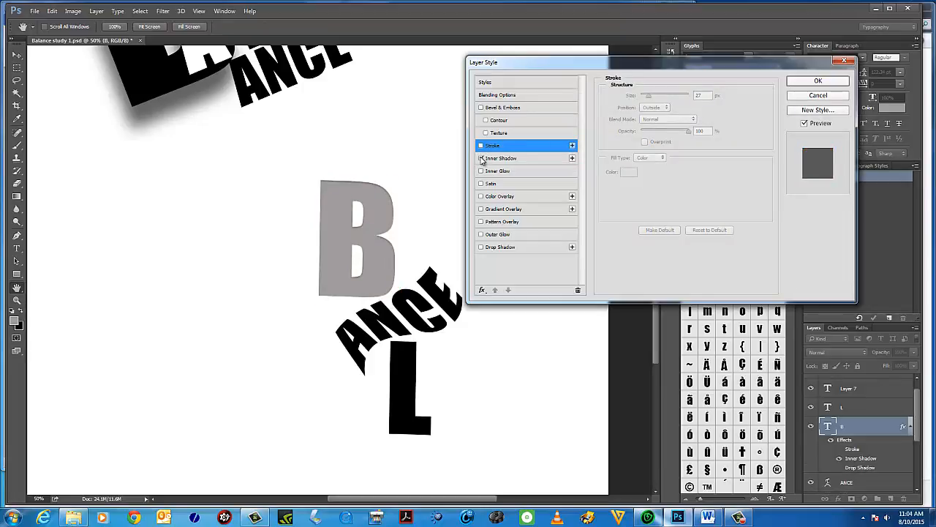
left_click(558, 161)
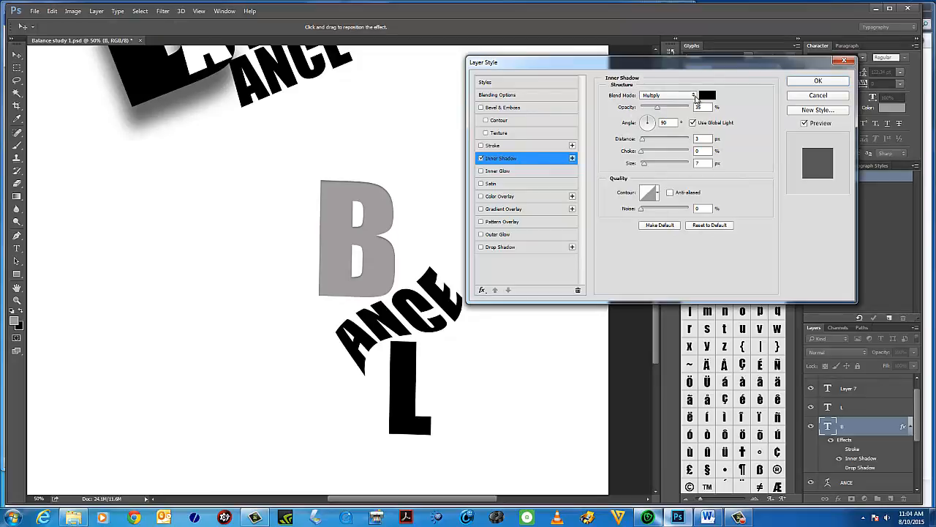
left_click(695, 96)
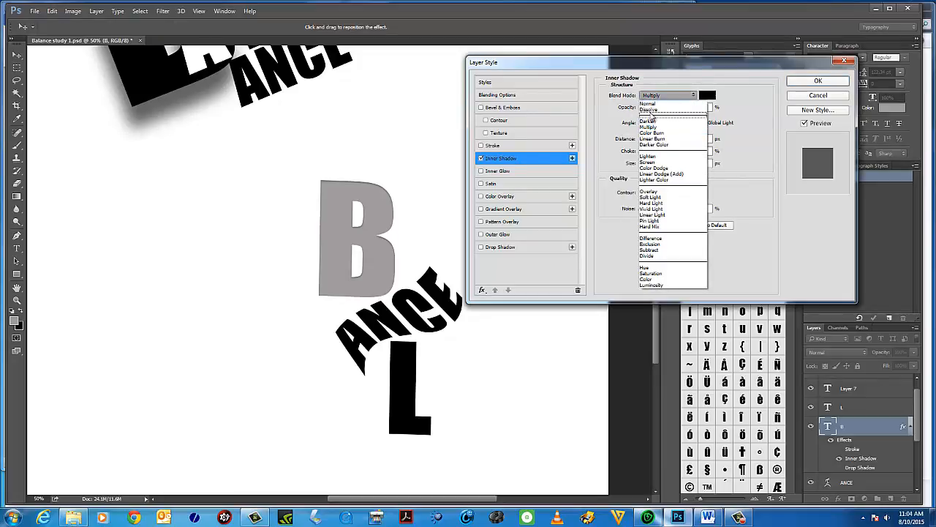
left_click(651, 104)
left_click_drag(653, 110, 670, 108)
left_click_drag(642, 139, 645, 165)
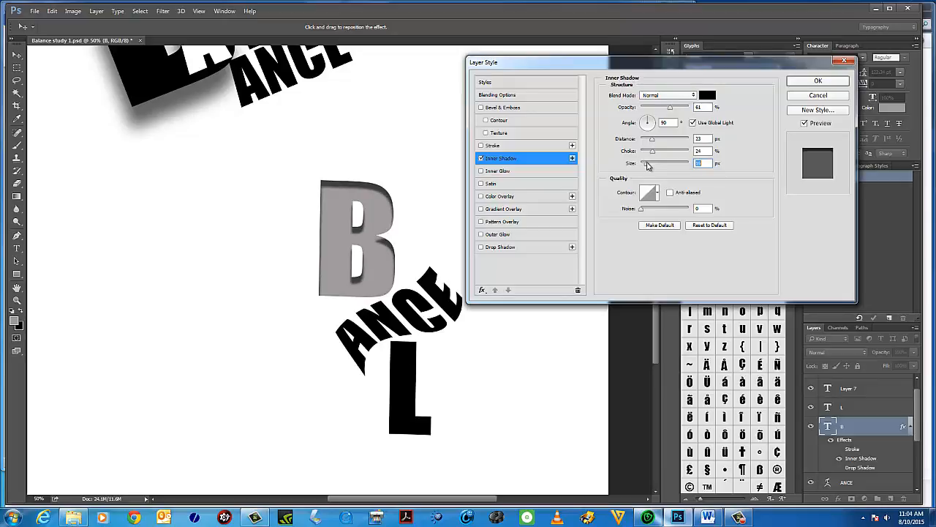
Add a second Inner Shadow, adjust size to 27 px, choke 20% and distance 45 px, and disable both inner shadows.
left_click(572, 158)
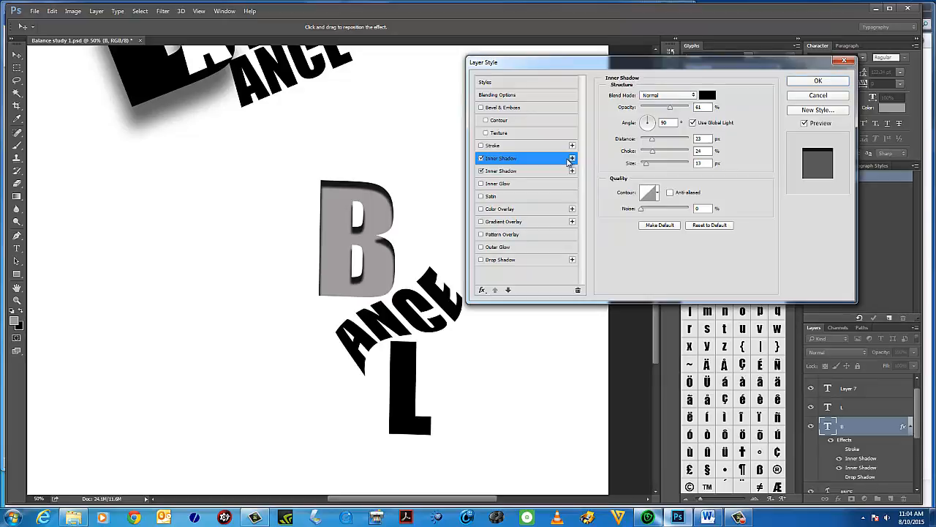
mouse_move(647, 163)
left_mouse_down()
mouse_move(678, 155)
mouse_move(651, 153)
left_mouse_up()
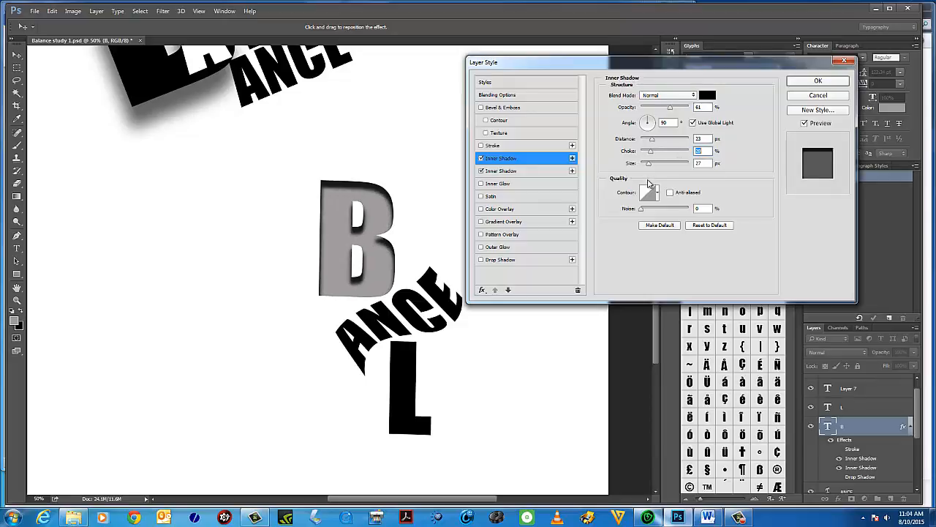
mouse_move(641, 209)
left_mouse_down()
mouse_move(674, 210)
mouse_move(636, 210)
left_mouse_up()
left_click_drag(656, 143, 664, 141)
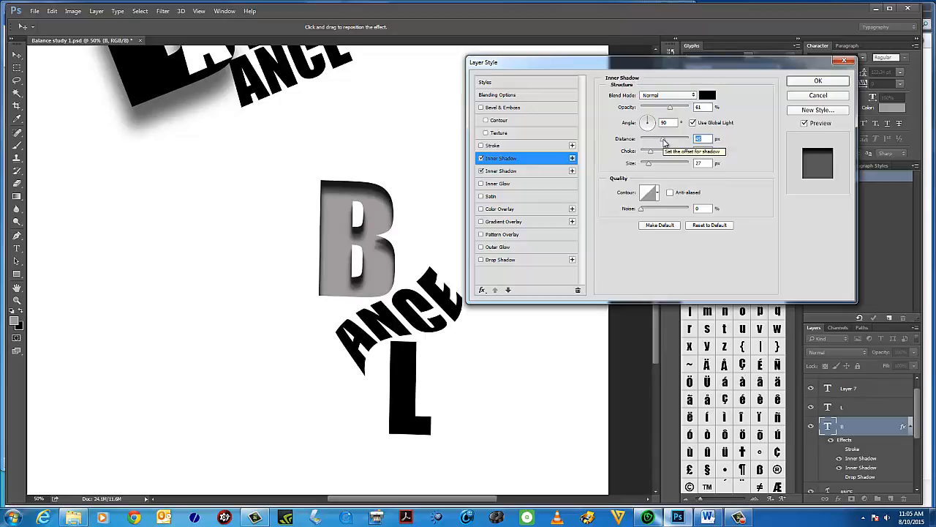
left_click(482, 159)
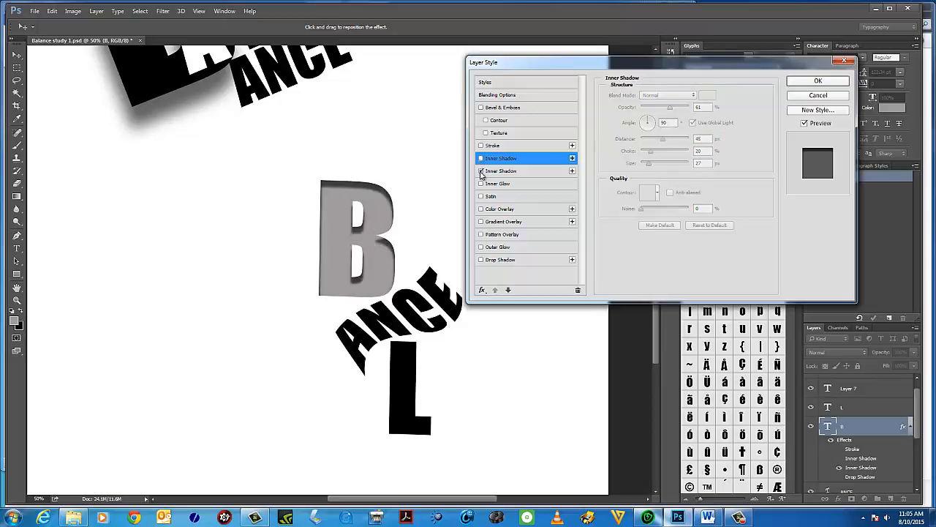
left_click(482, 172)
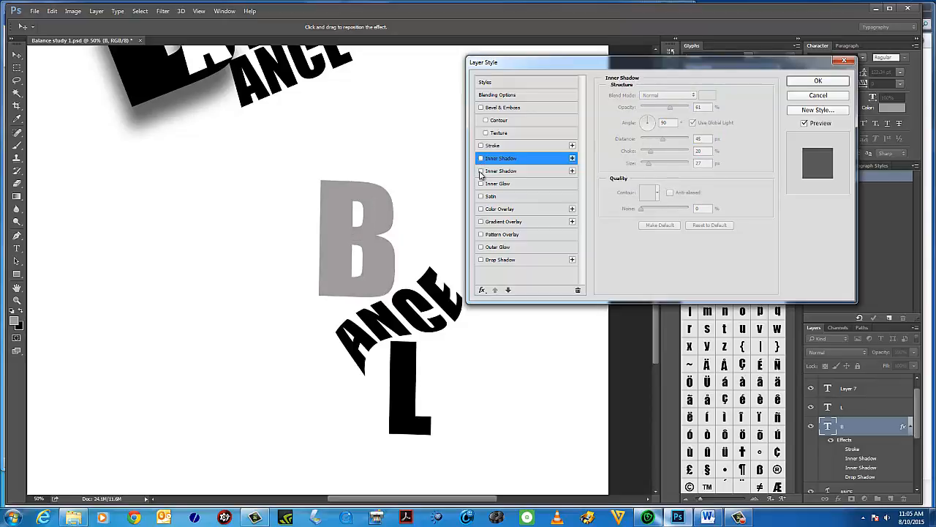
Enable Bevel & Emboss on the lower B with depth 847% and size 21 px.
left_click(481, 108)
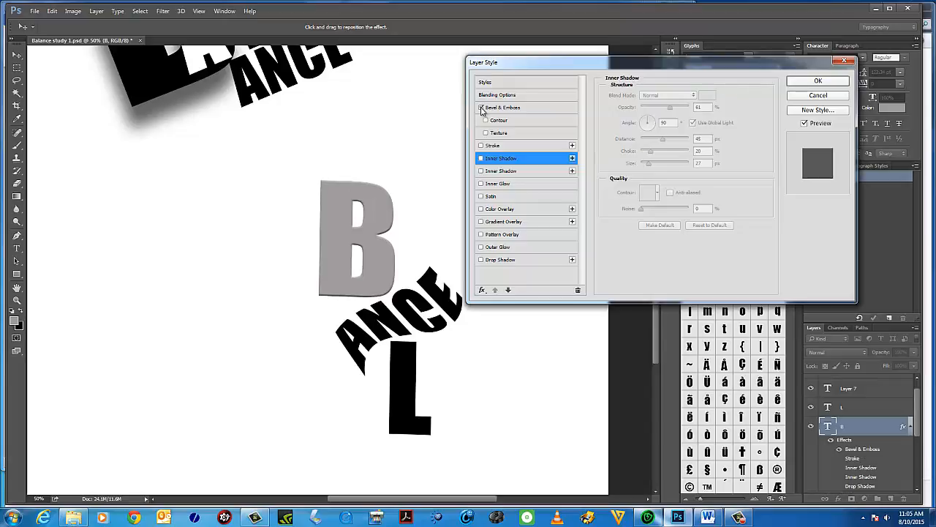
left_click(525, 107)
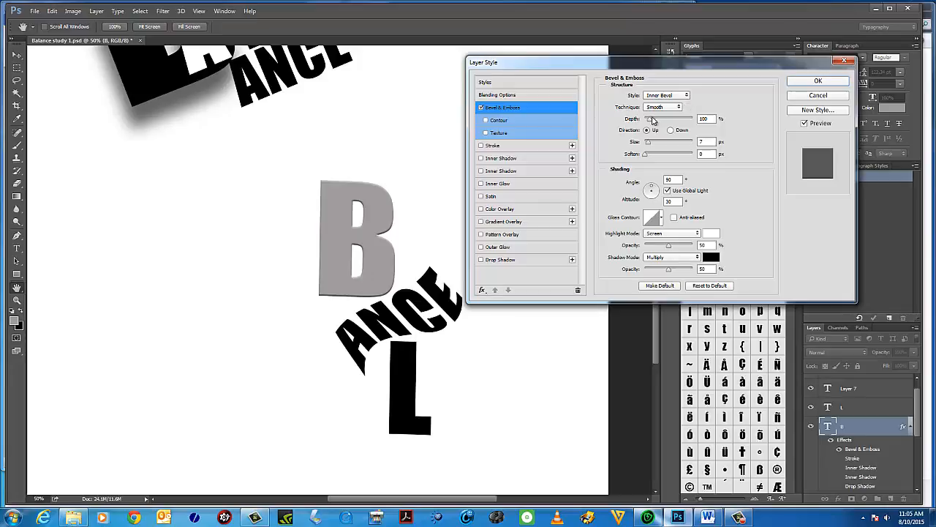
left_click_drag(648, 119, 687, 121)
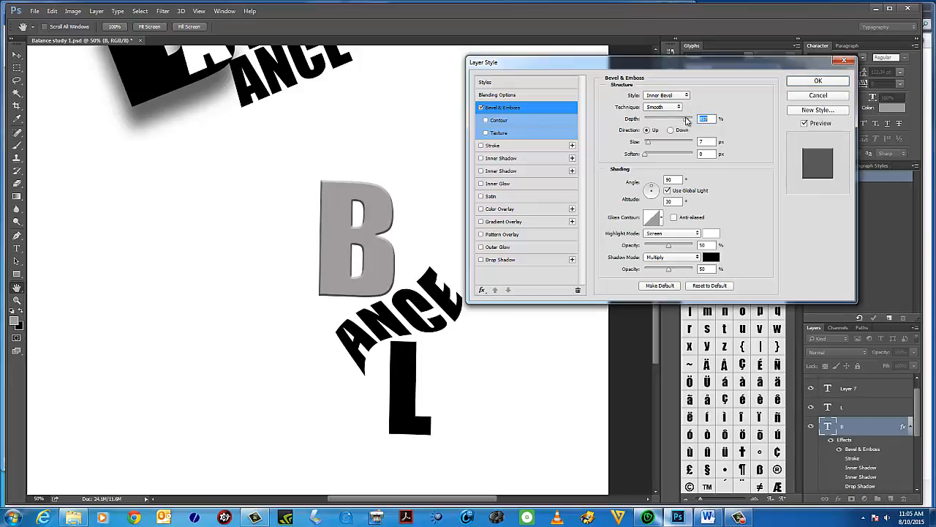
mouse_move(646, 159)
left_mouse_down()
mouse_move(668, 160)
mouse_move(642, 160)
mouse_move(662, 146)
mouse_move(652, 147)
left_mouse_up()
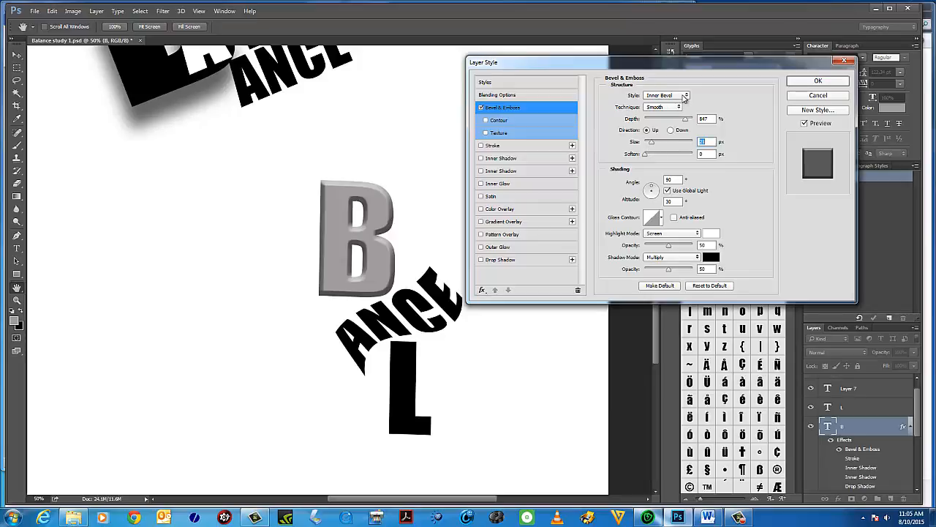
Set the bevel style to Emboss with depth 704% and size 28 px.
left_click(686, 95)
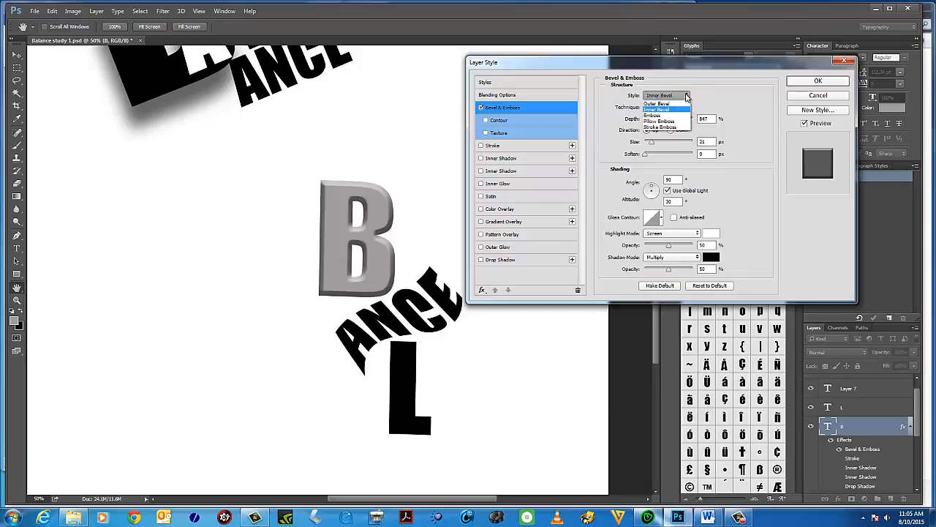
left_click(662, 115)
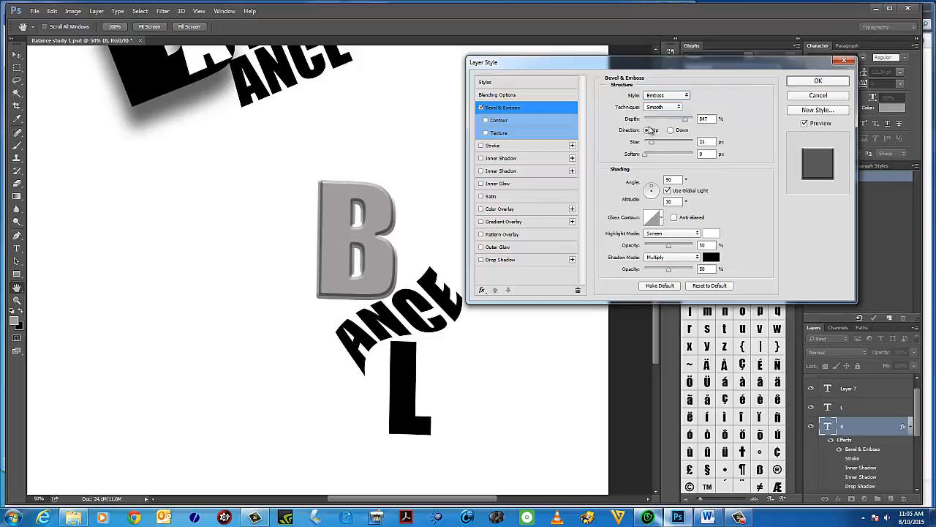
left_click_drag(685, 119, 644, 158)
left_click(652, 157)
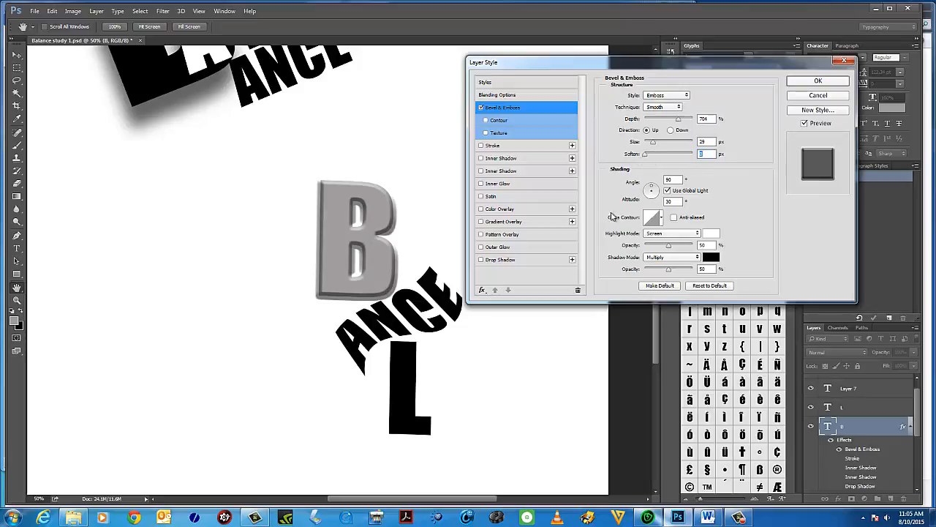
Switch the style to Pillow Emboss with depth 521%, size 38 px and soften 5 px.
left_click(685, 96)
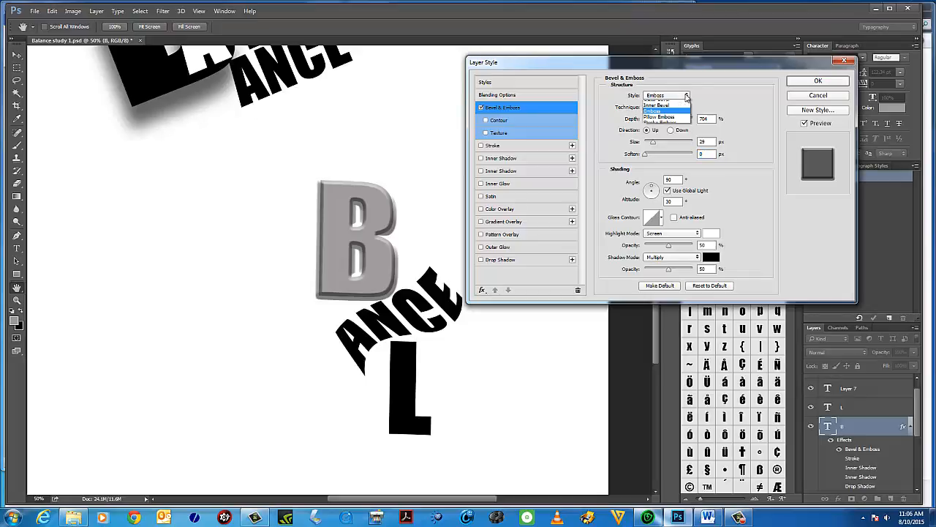
left_click(668, 121)
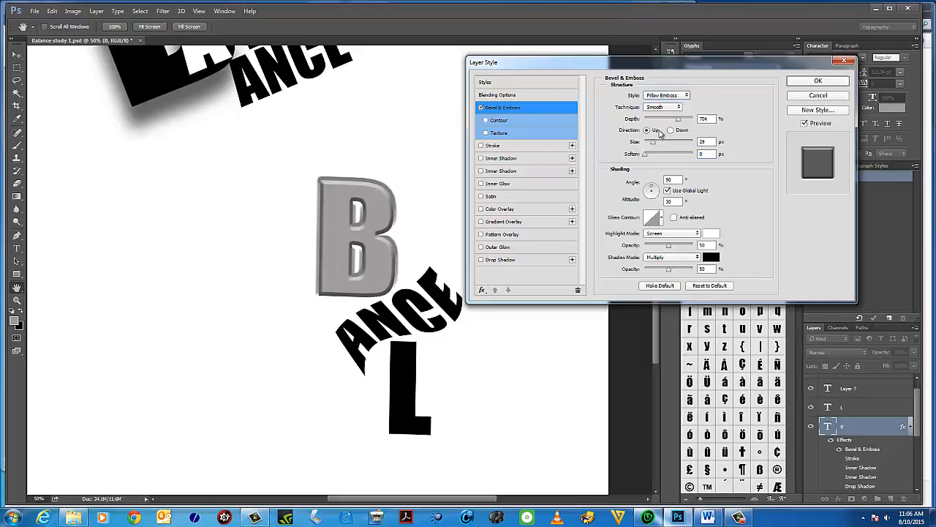
left_click_drag(680, 121, 668, 120)
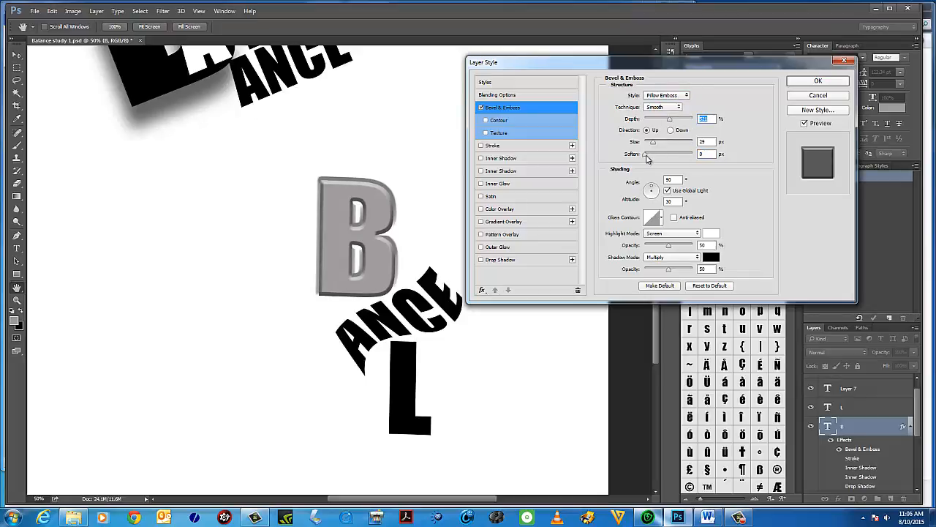
left_click(663, 156)
left_click_drag(664, 156, 656, 143)
left_click(660, 144)
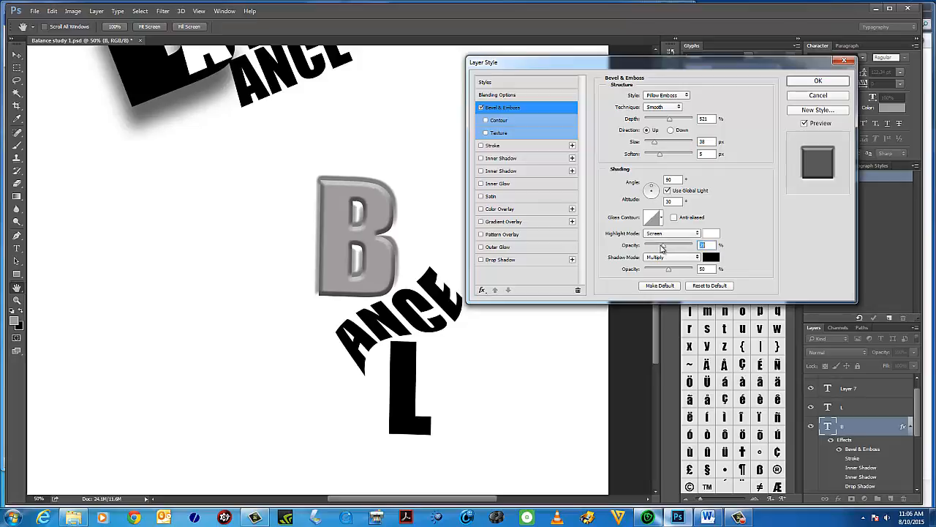
Set the highlight mode to Normal at 2% opacity and the shadow mode to Normal at 41% opacity.
left_click_drag(677, 249, 653, 249)
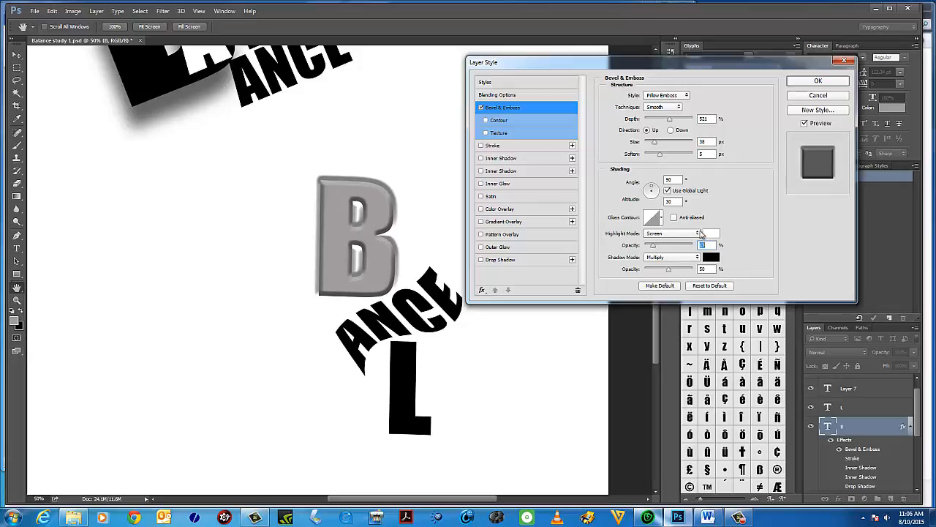
left_click(660, 233)
left_click(652, 241)
mouse_move(653, 247)
left_mouse_down()
mouse_move(662, 247)
mouse_move(646, 248)
left_mouse_up()
left_click(695, 258)
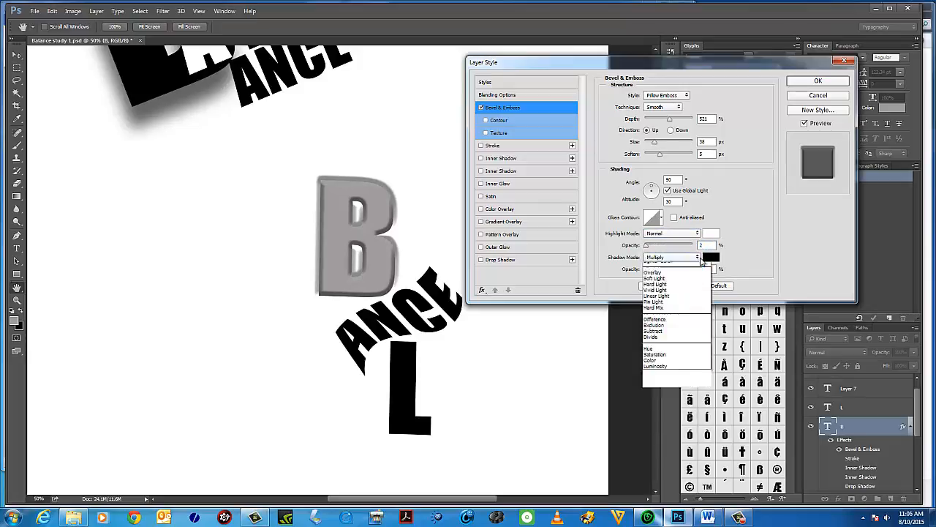
left_click(665, 268)
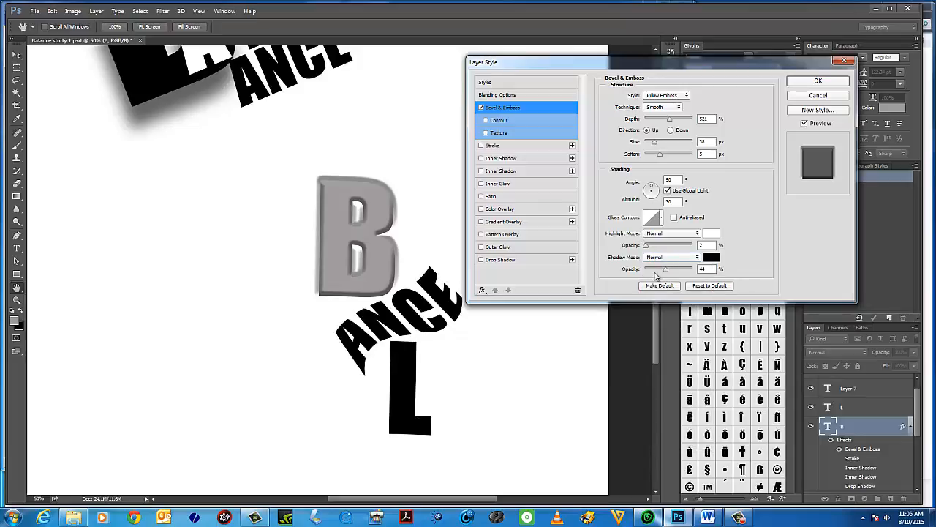
left_click(663, 270)
Try the Stroke Emboss style with soften 7 px and size 54 px.
left_click(687, 96)
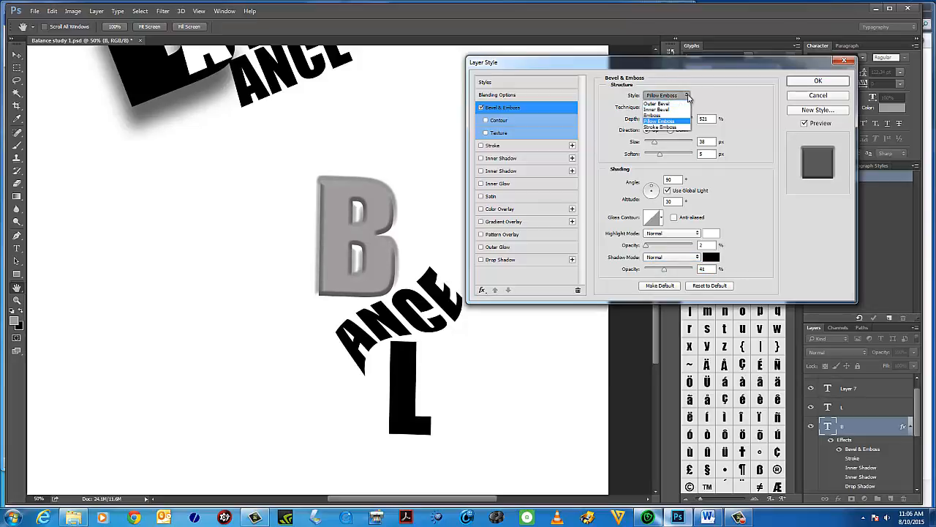
left_click(687, 96)
left_click(687, 95)
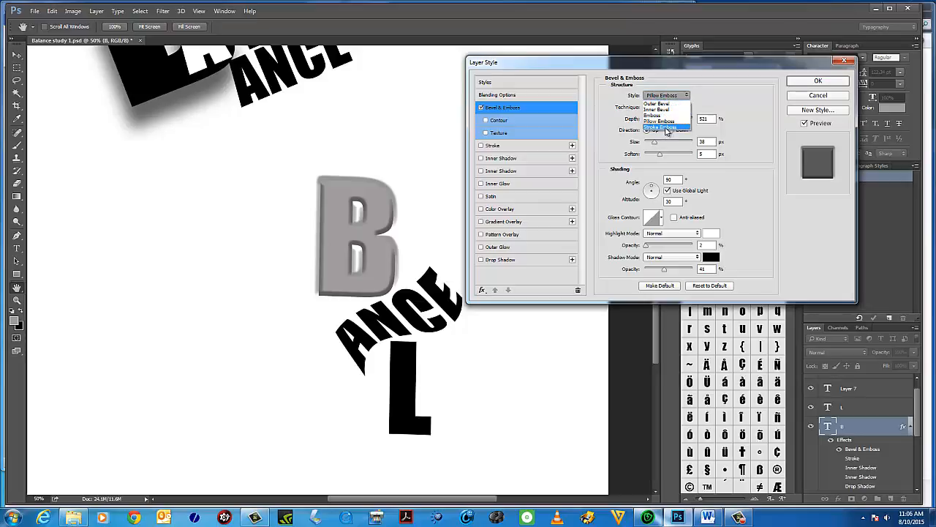
left_click(666, 128)
left_click(667, 154)
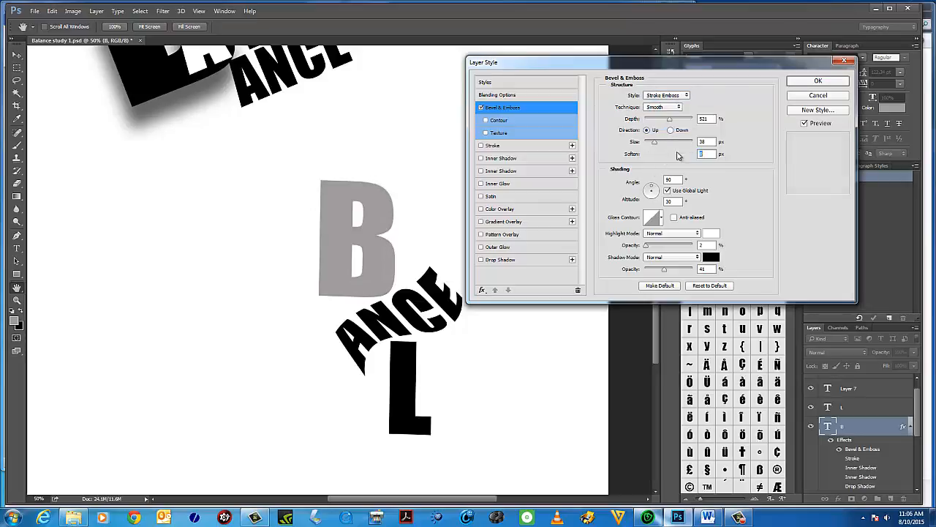
left_click(655, 141)
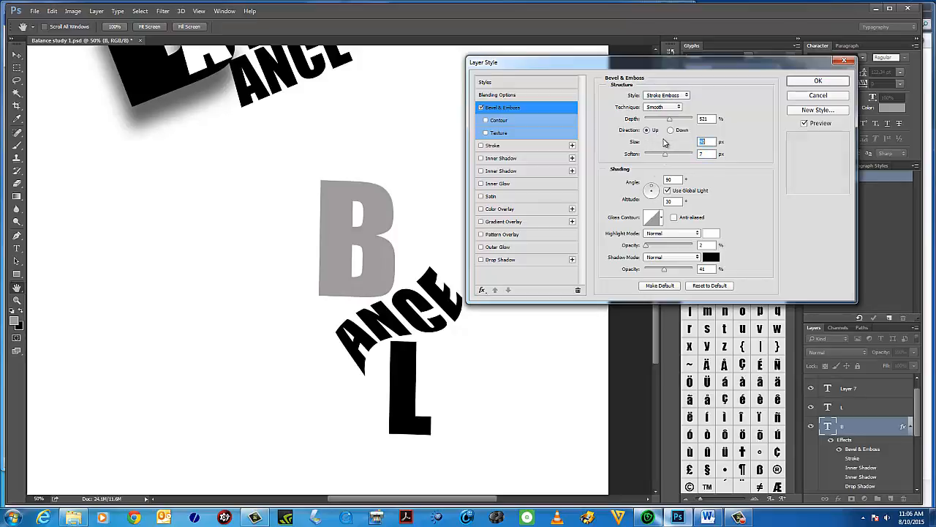
Keep the Smooth technique and try the Outer Bevel style.
left_click(680, 107)
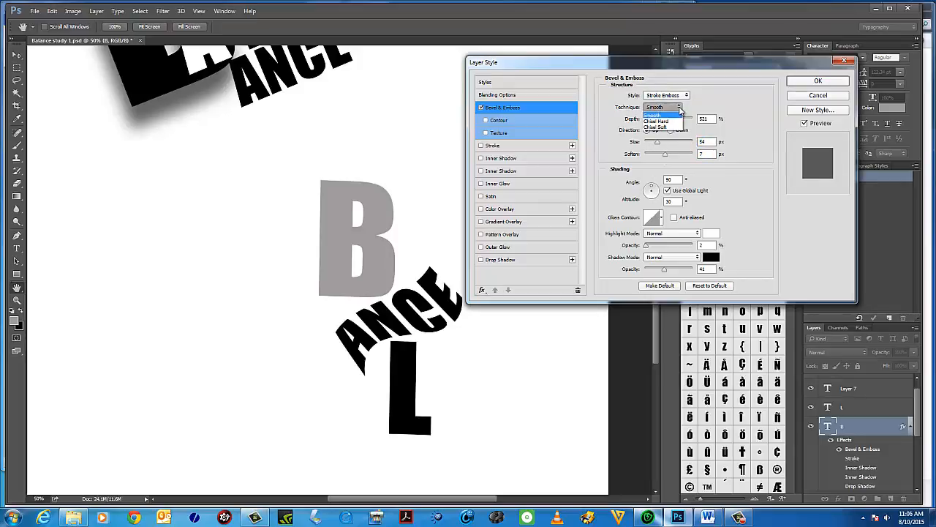
left_click(673, 108)
left_click(665, 95)
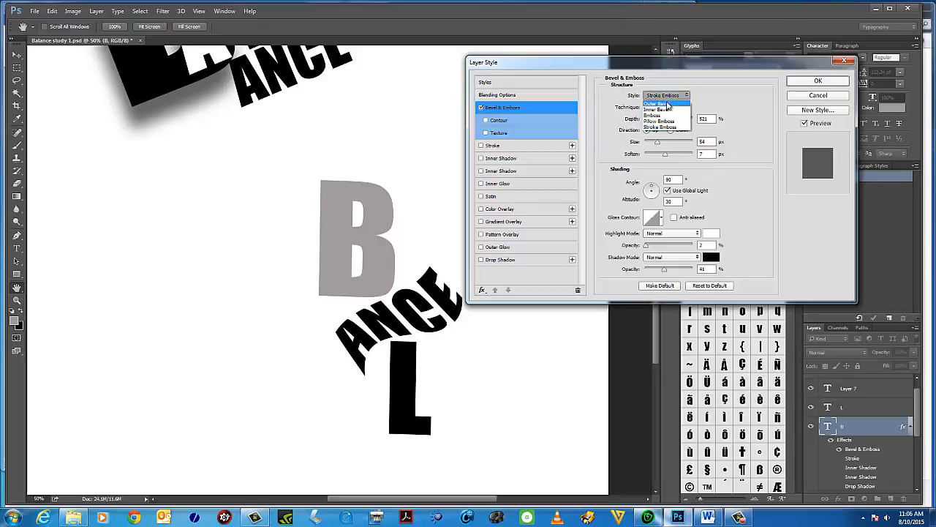
left_click(667, 103)
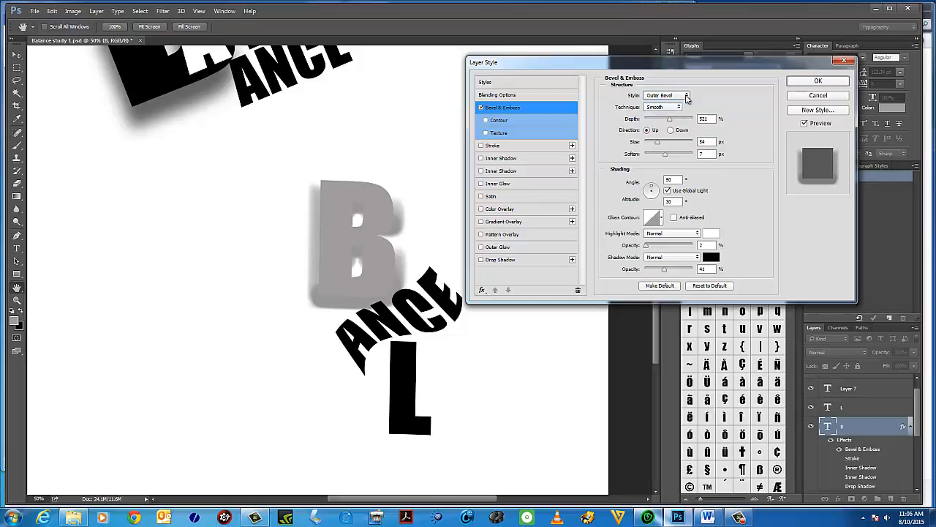
Switch back to Inner Bevel and set depth to 184% and size to 28 px.
left_click(686, 96)
left_click(664, 108)
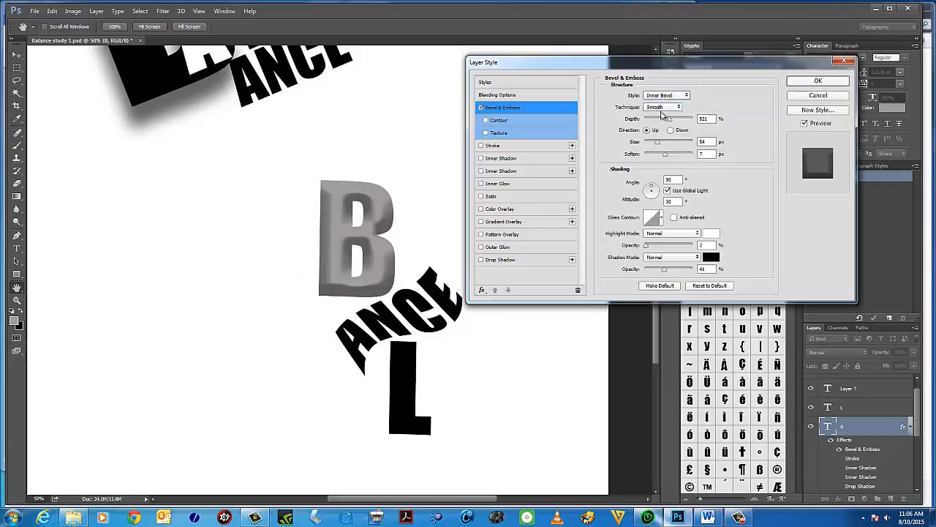
left_click_drag(671, 120, 684, 157)
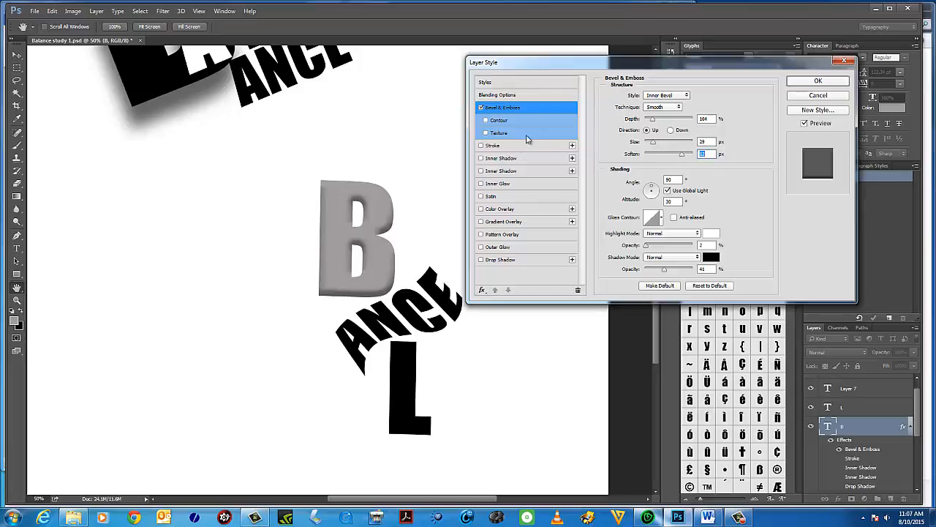
Enable Contour and Texture for the bevel and try a few texture patterns.
left_click(490, 121)
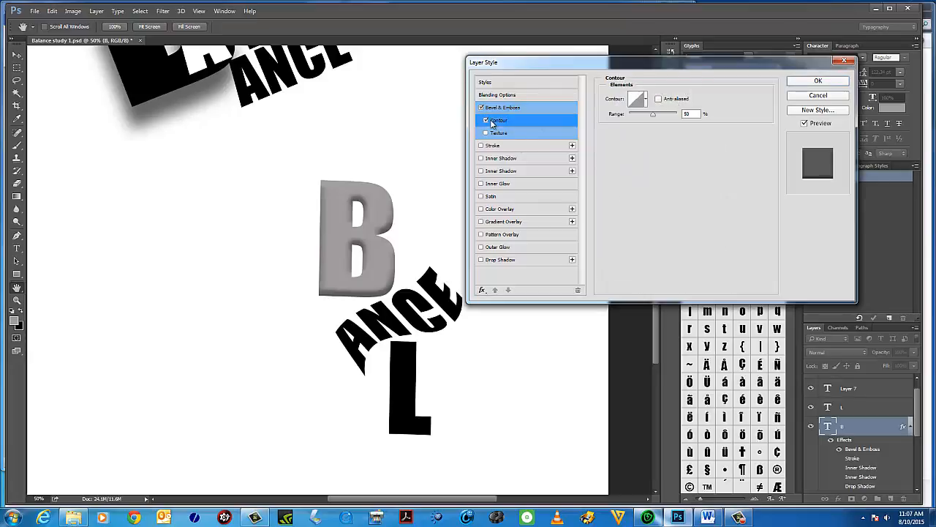
left_click(494, 134)
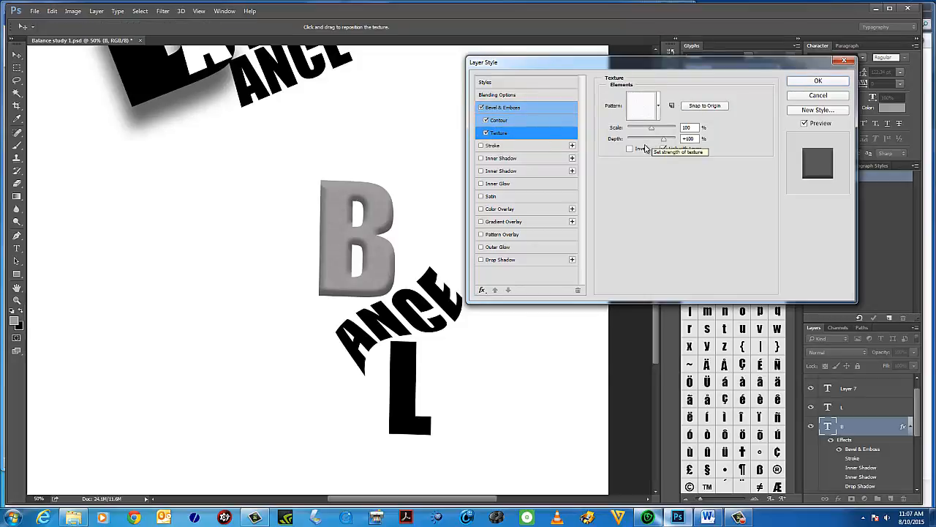
left_click(657, 106)
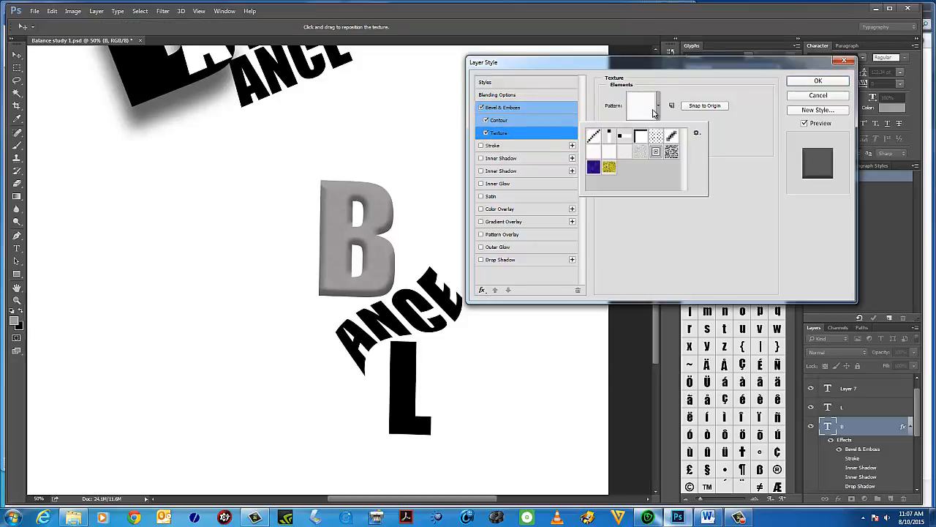
left_click(655, 138)
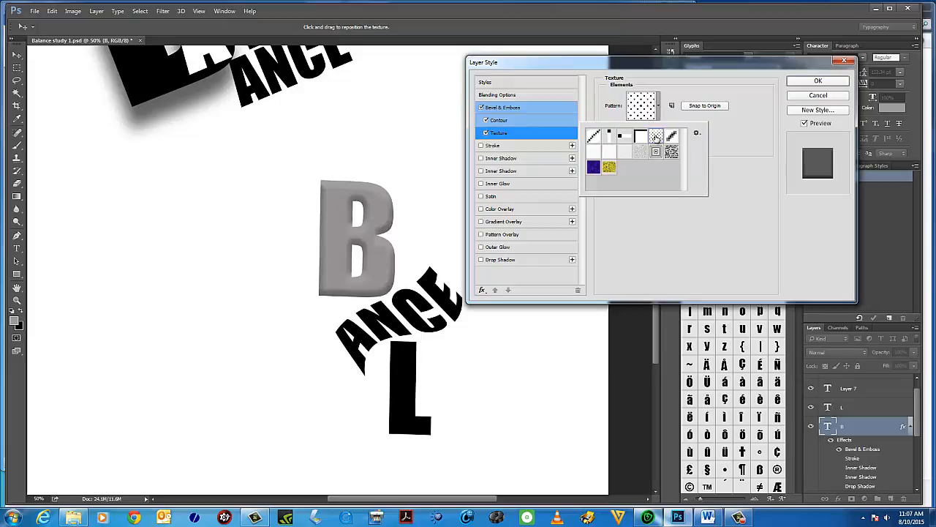
left_click(672, 151)
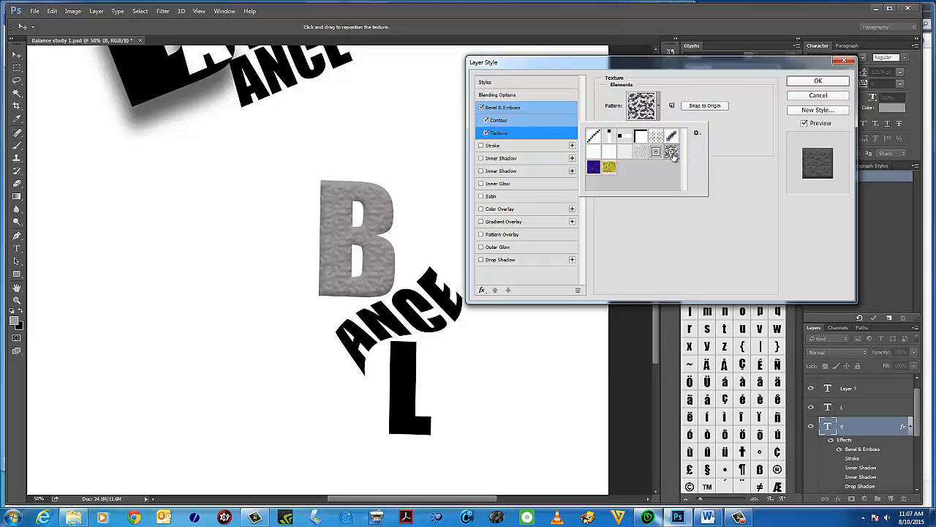
left_click(656, 151)
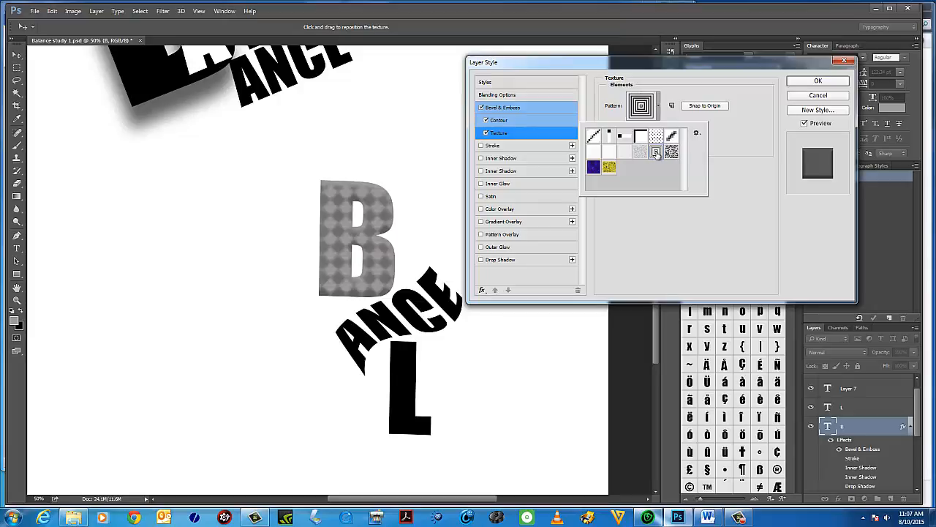
left_click(696, 133)
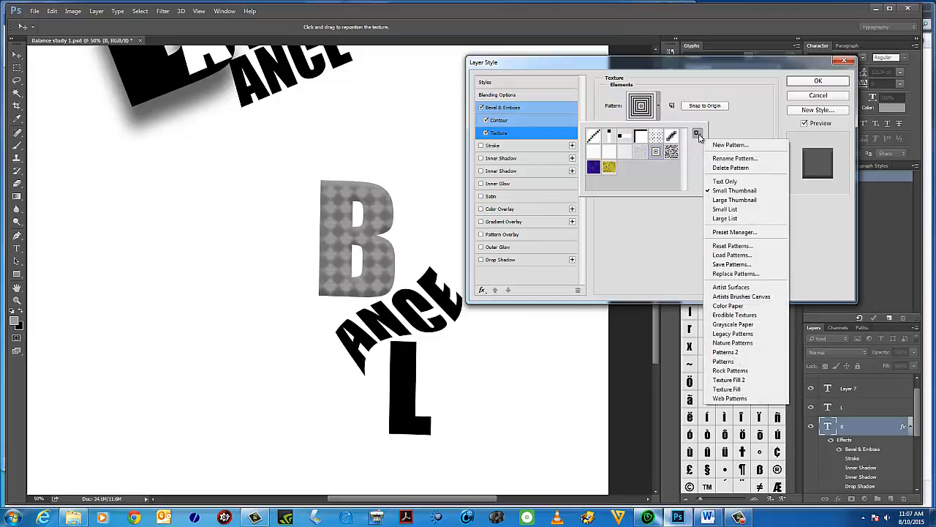
left_click(737, 254)
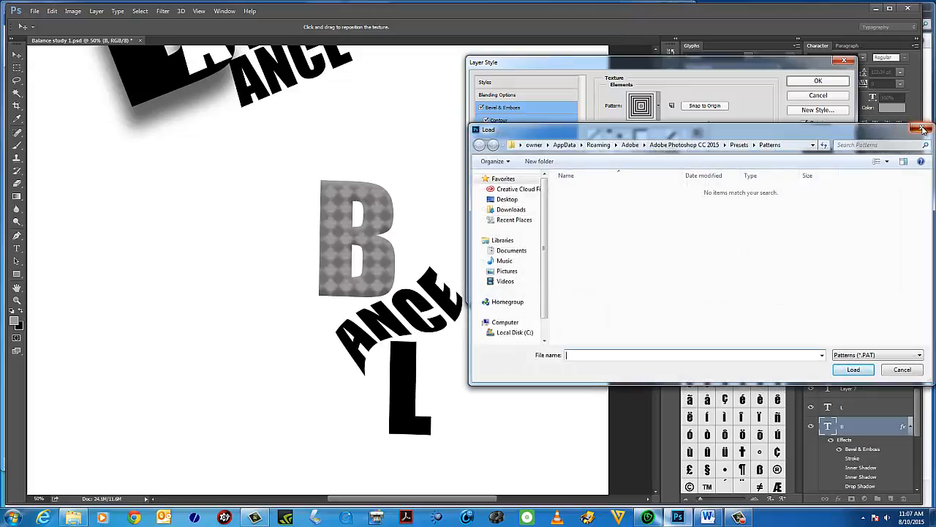
left_click(923, 130)
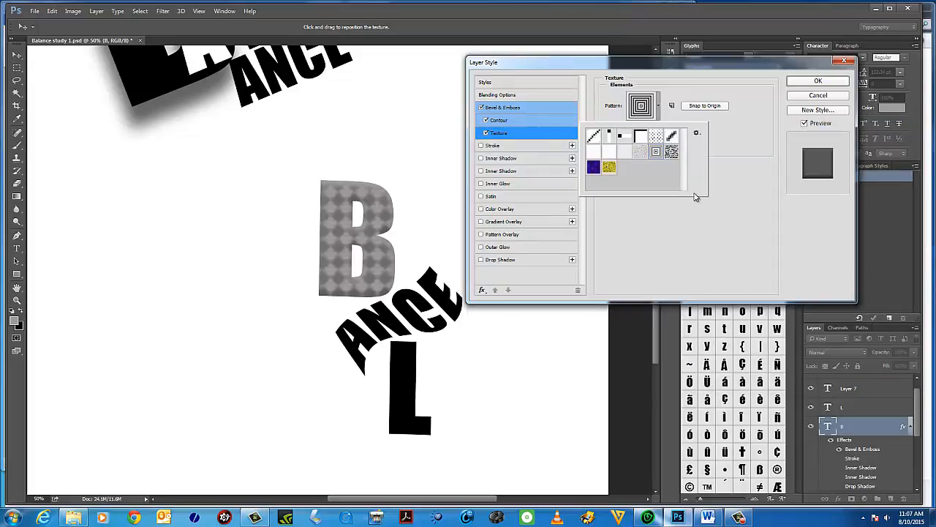
Compare several texture patterns on the B's bevel and settle on the dotted pattern.
left_click(609, 168)
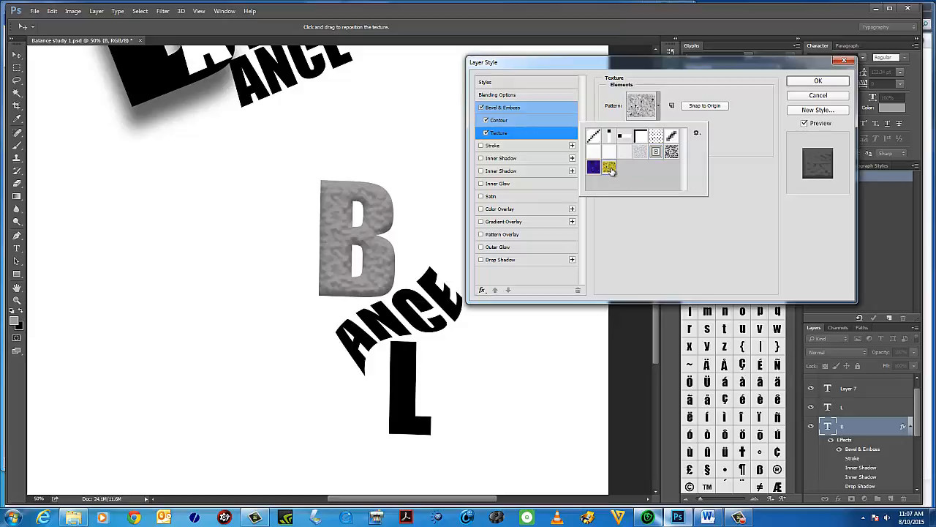
left_click(595, 168)
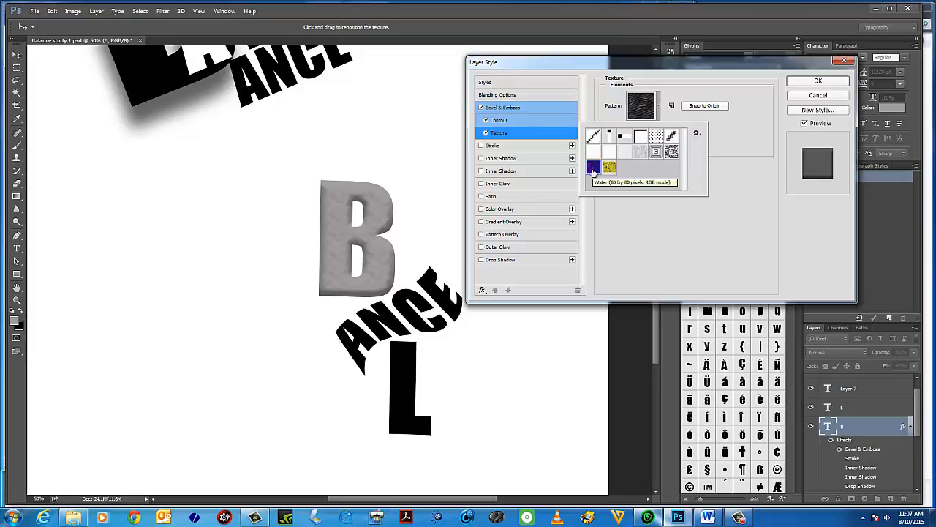
left_click(655, 152)
left_click(624, 138)
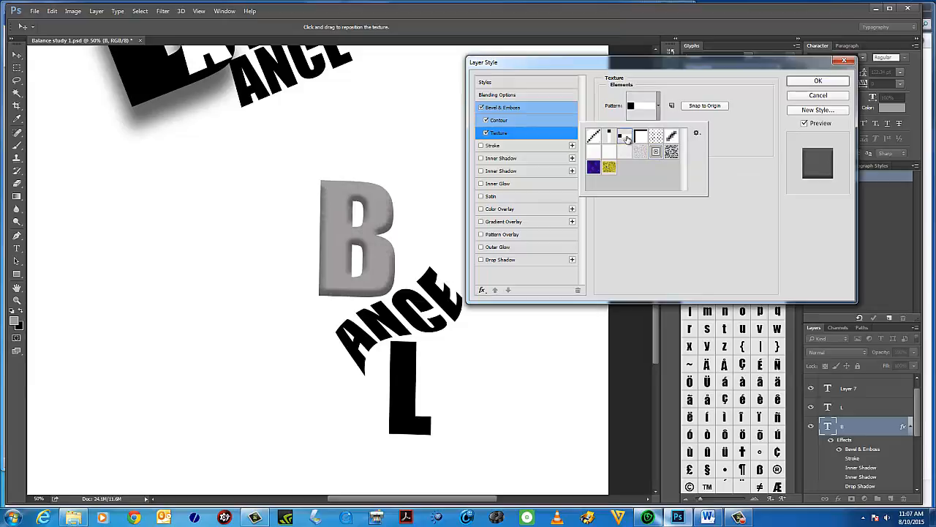
left_click(629, 151)
left_click(596, 154)
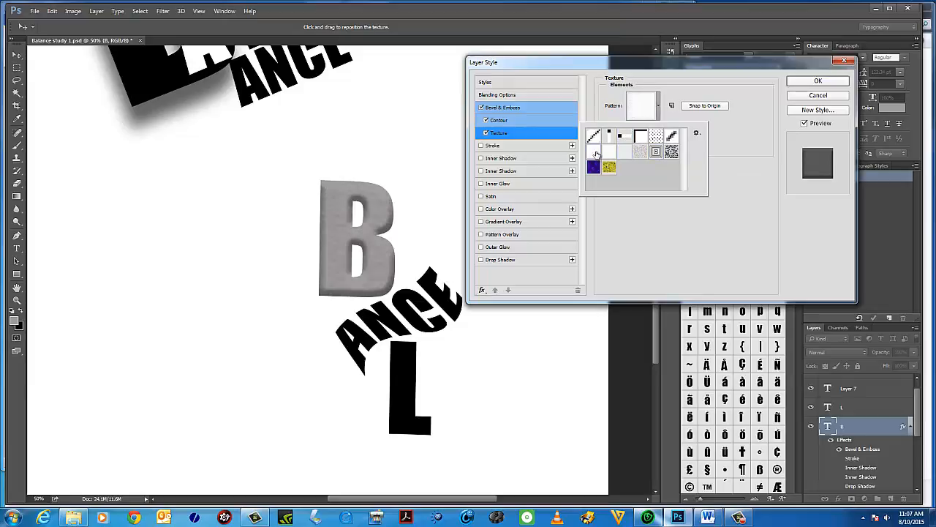
left_click(593, 136)
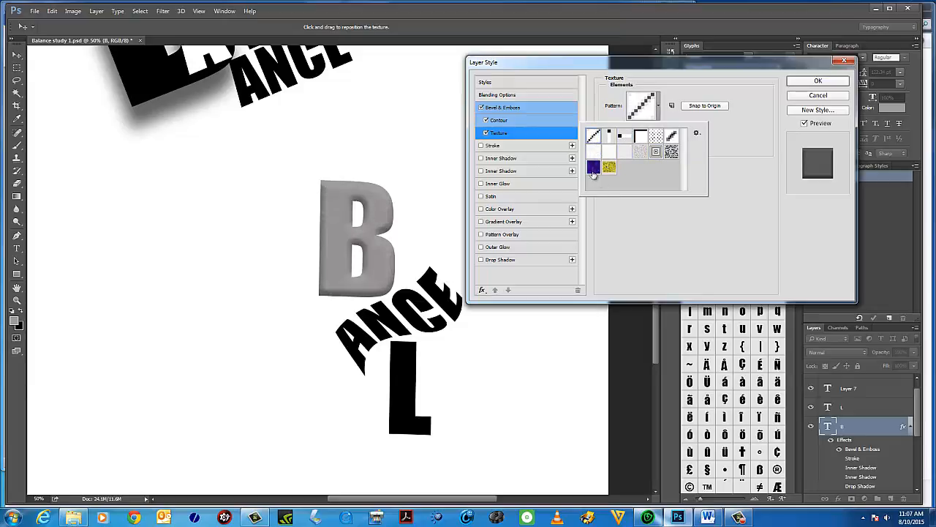
left_click(591, 170)
left_click(609, 168)
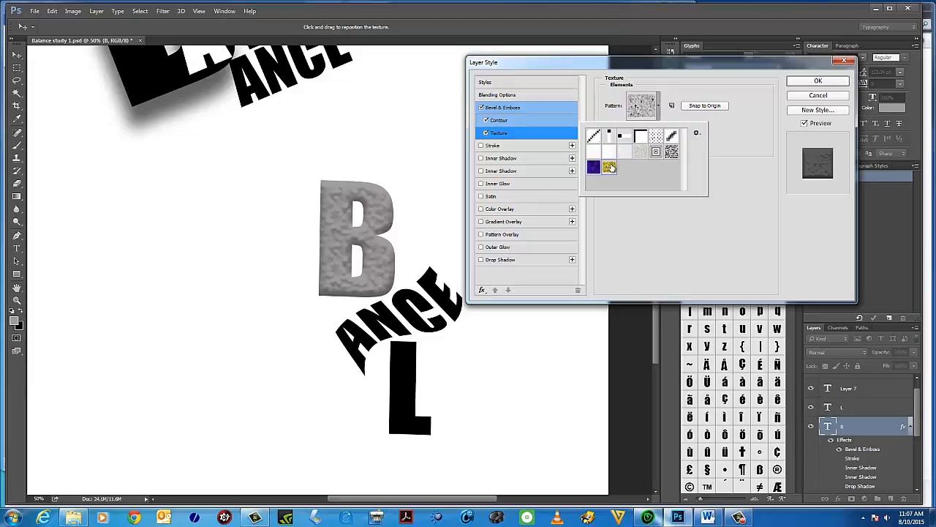
left_click(642, 153)
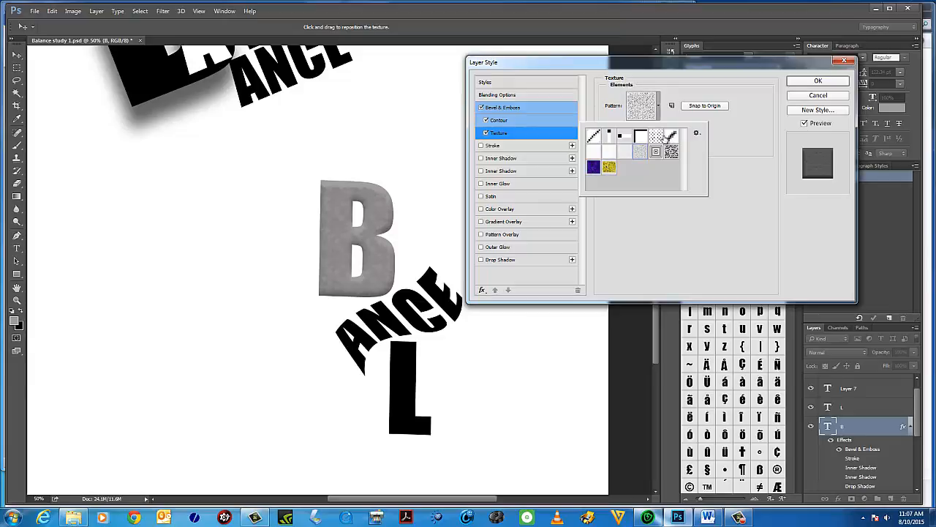
left_click(657, 137)
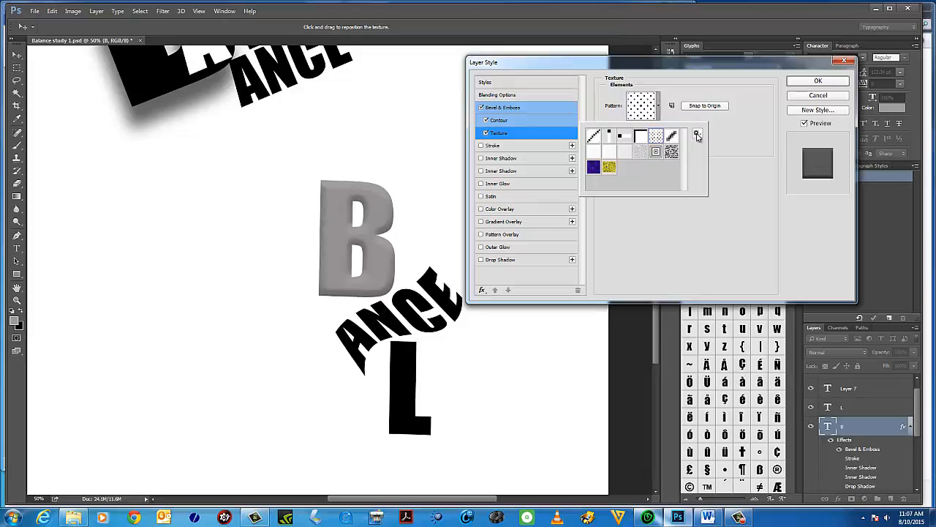
left_click(728, 155)
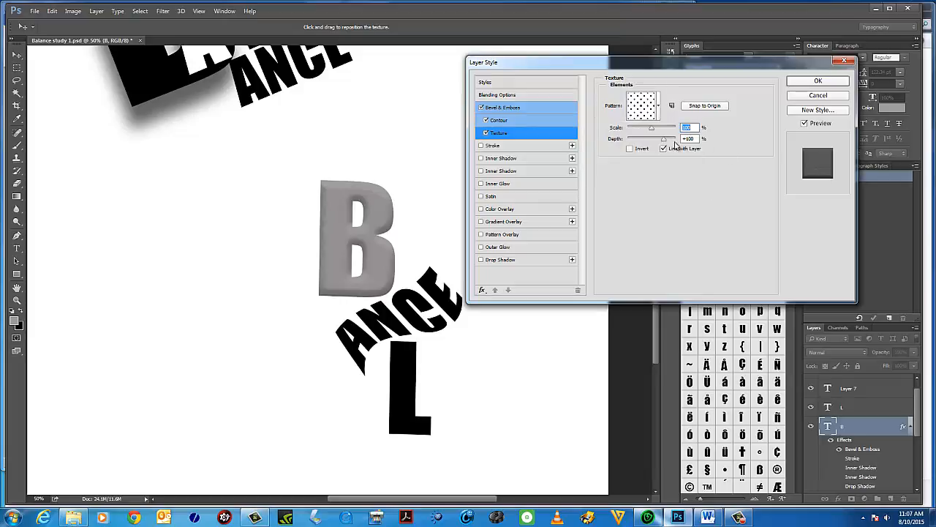
Set the texture scale to 258% and toggle the Texture effect off and on to compare.
left_click(631, 150)
left_click(659, 129)
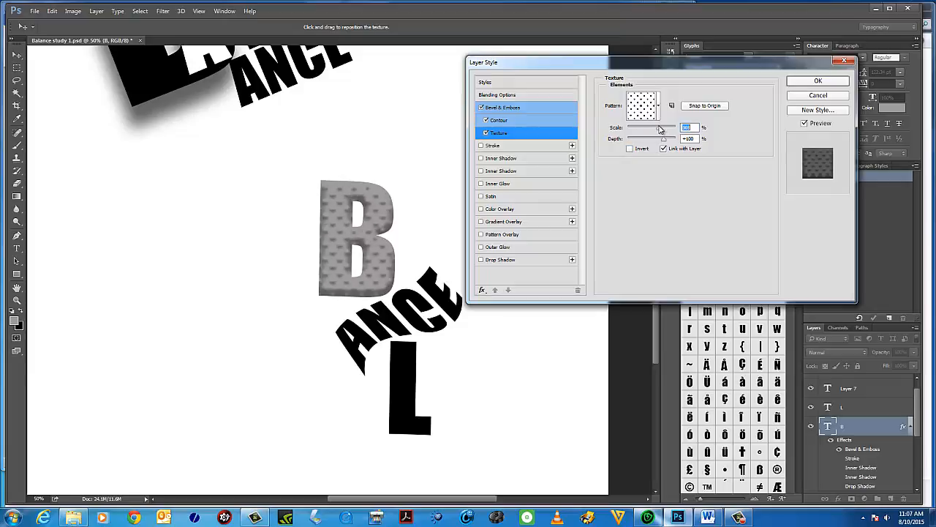
left_click_drag(661, 129, 657, 133)
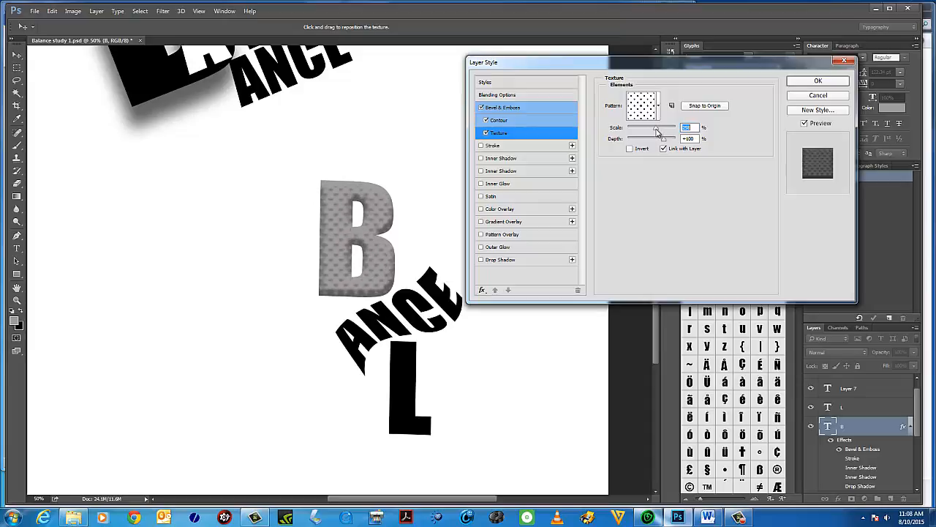
left_click(487, 134)
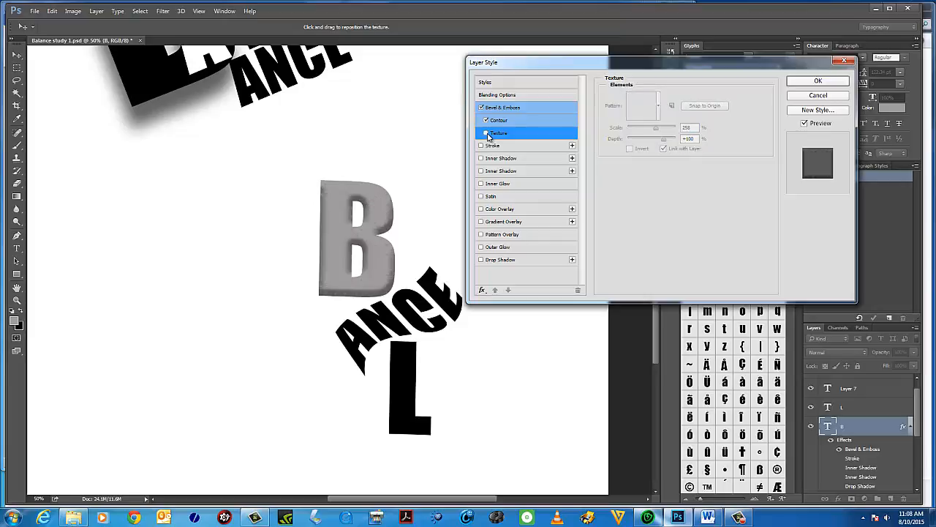
left_click(488, 134)
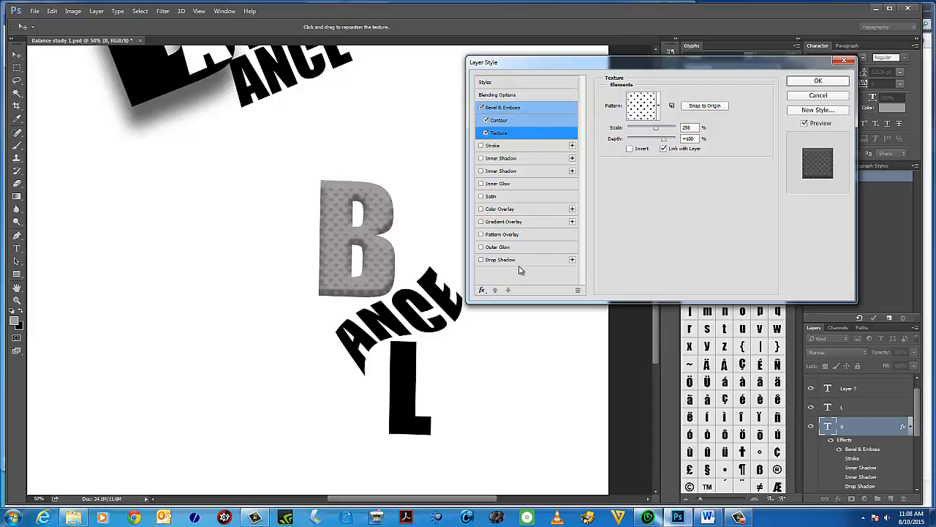
Add a drop shadow to the B with distance 32 px and size 57 px, and apply the layer style.
left_click(481, 260)
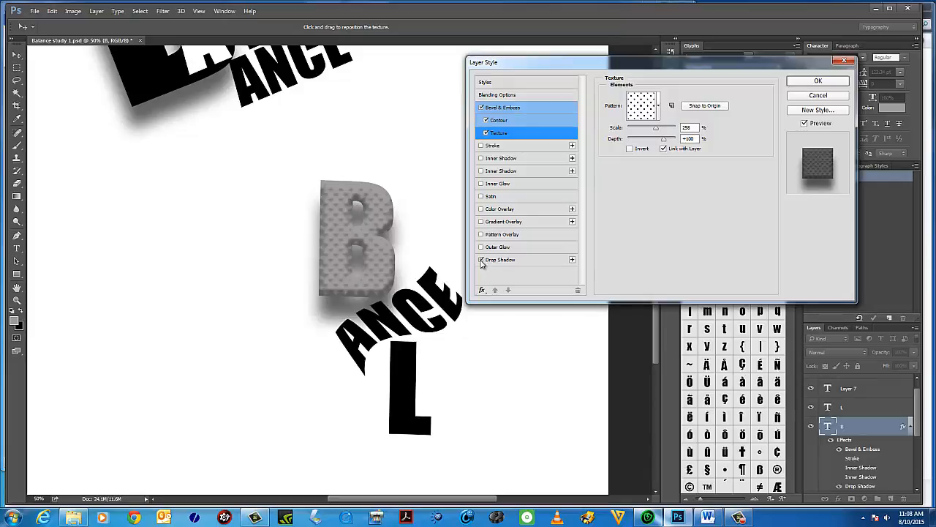
left_click(495, 262)
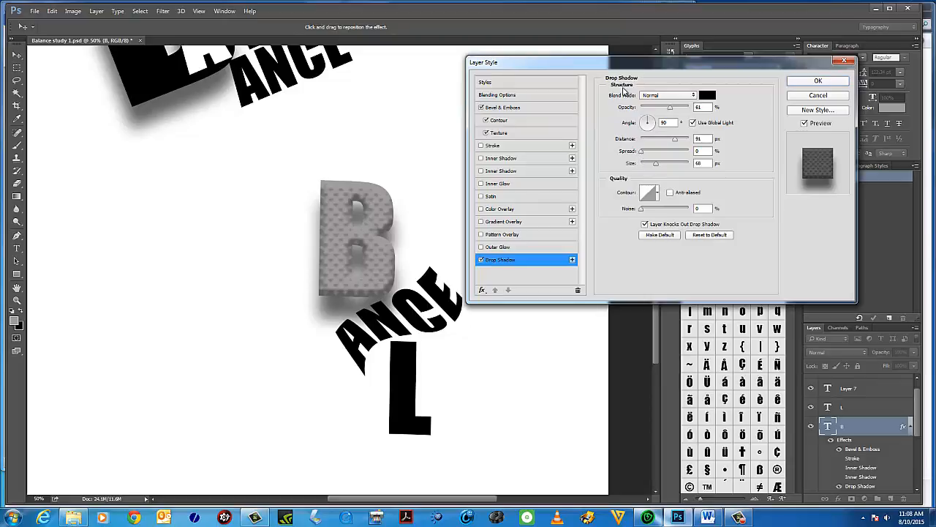
left_click(638, 152)
left_click_drag(674, 139, 656, 169)
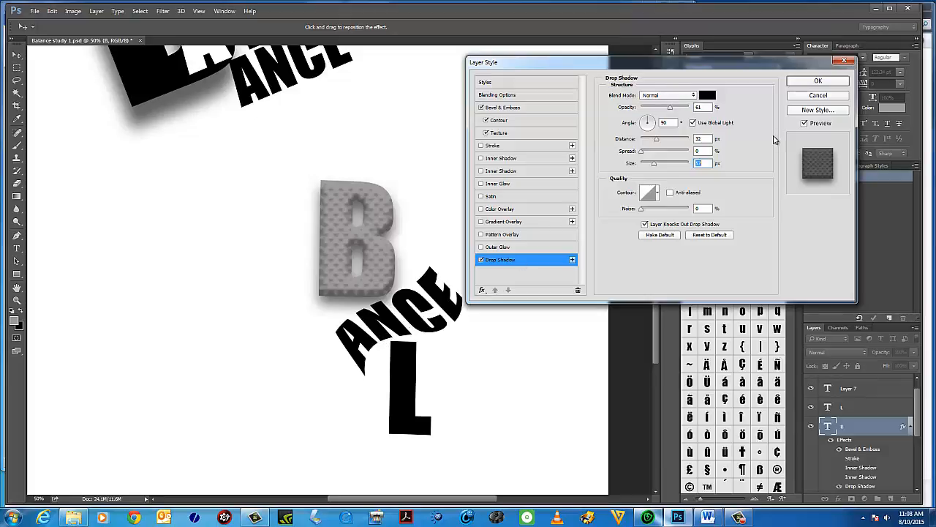
left_click(807, 82)
Nudge the B letter and the L letter slightly downward on the canvas.
left_click_drag(379, 230, 381, 244)
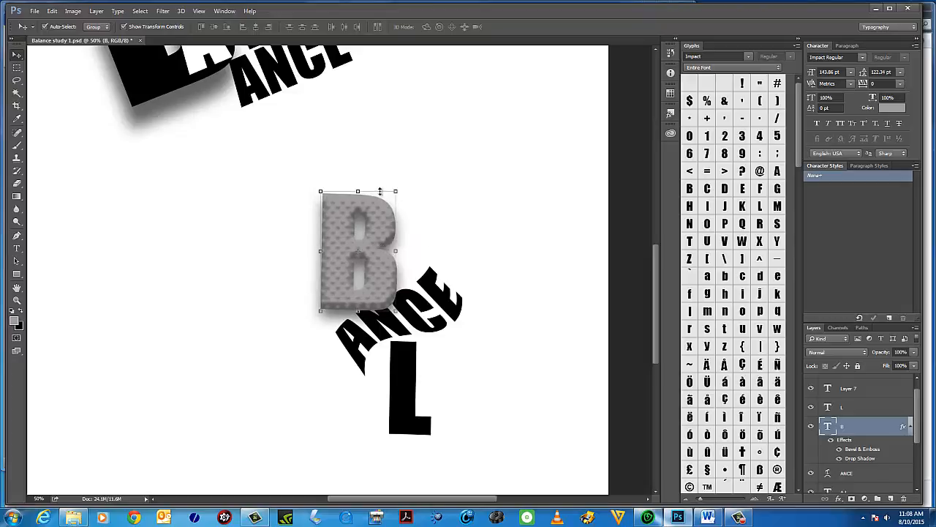
left_click(475, 345)
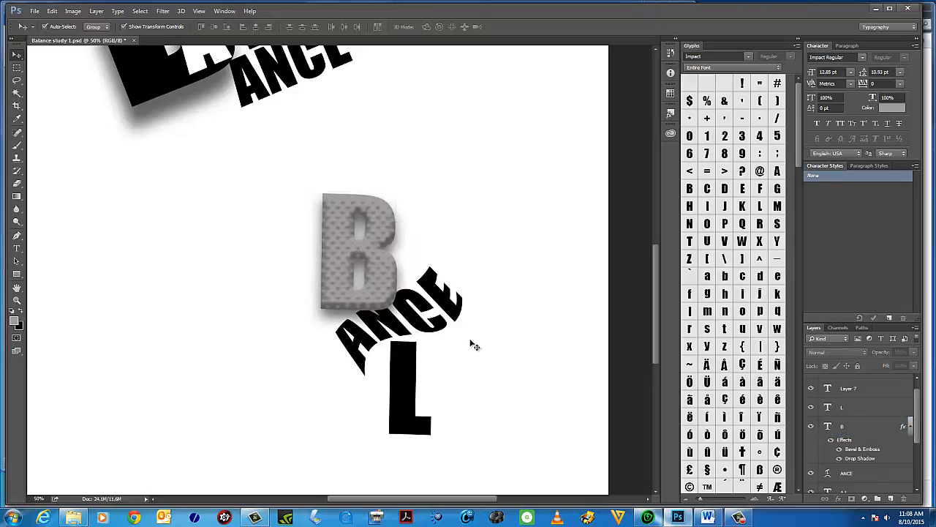
left_click(410, 377)
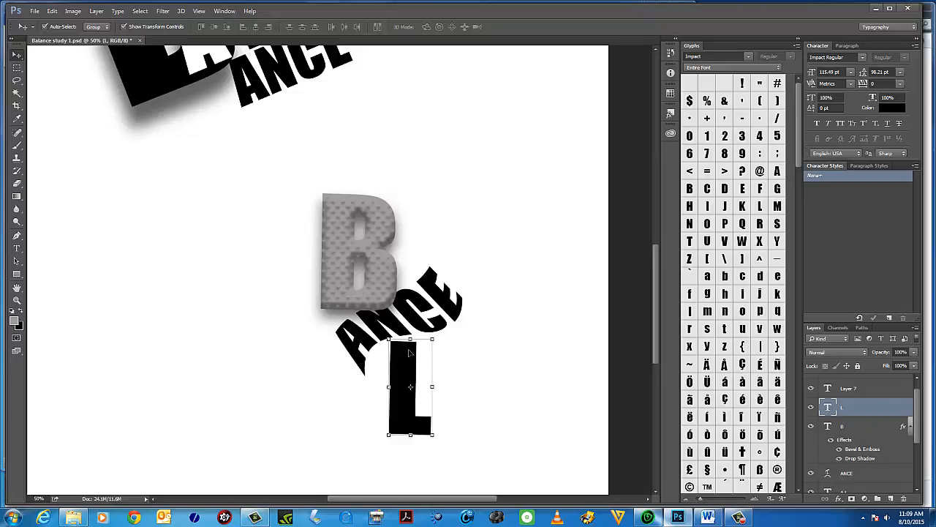
left_click_drag(411, 347, 410, 376)
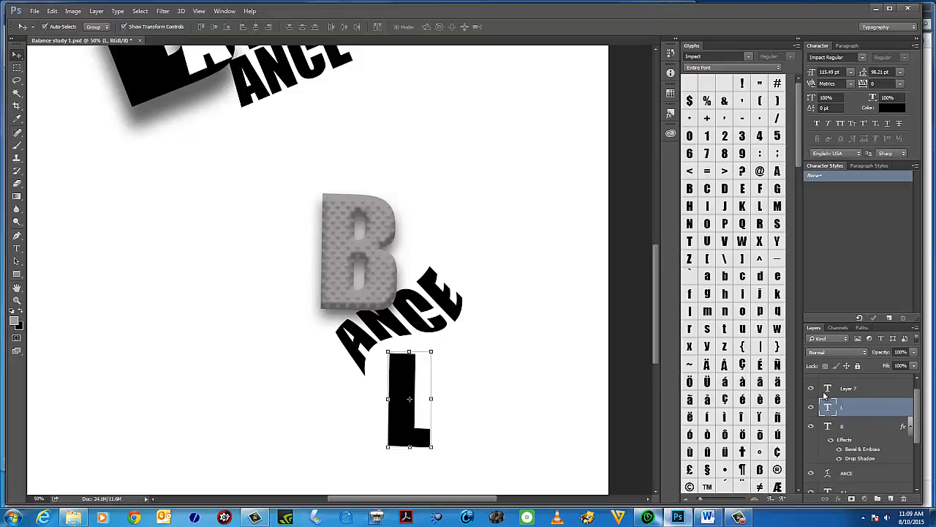
left_click(17, 248)
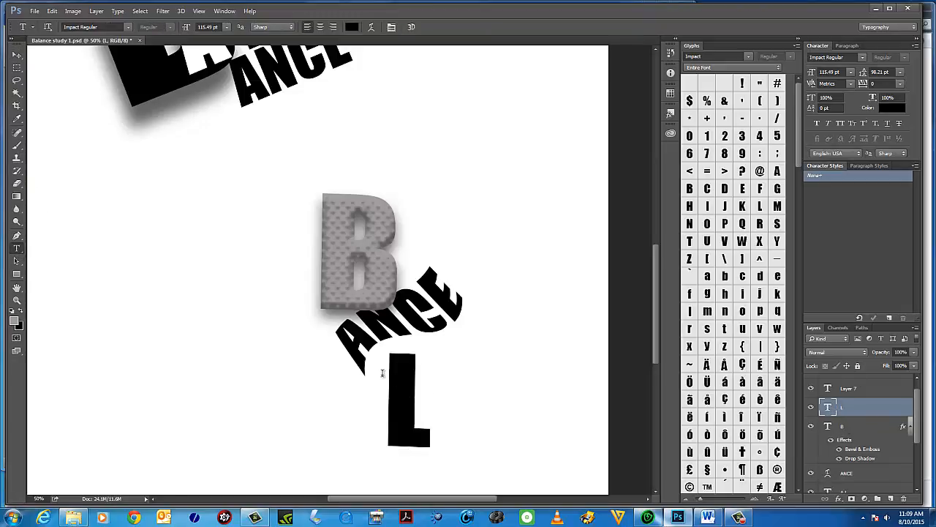
left_click(17, 55)
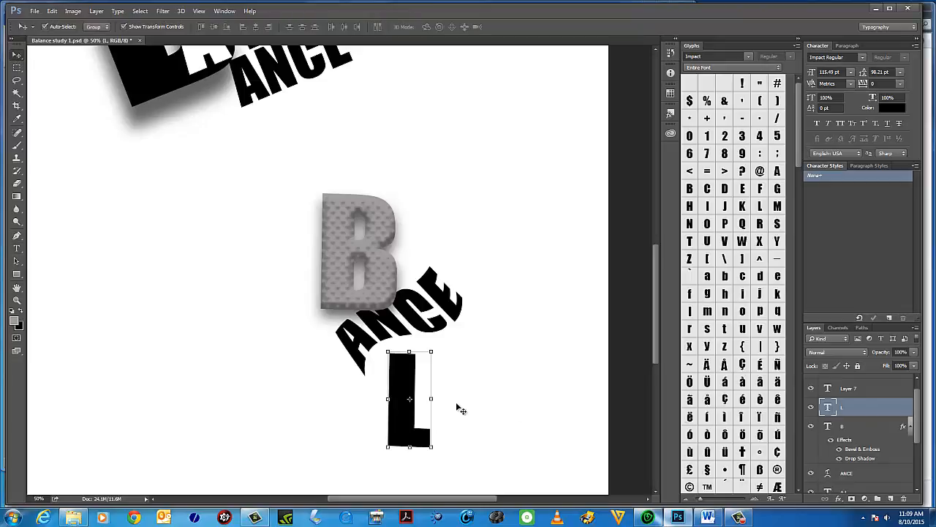
double_click(828, 406)
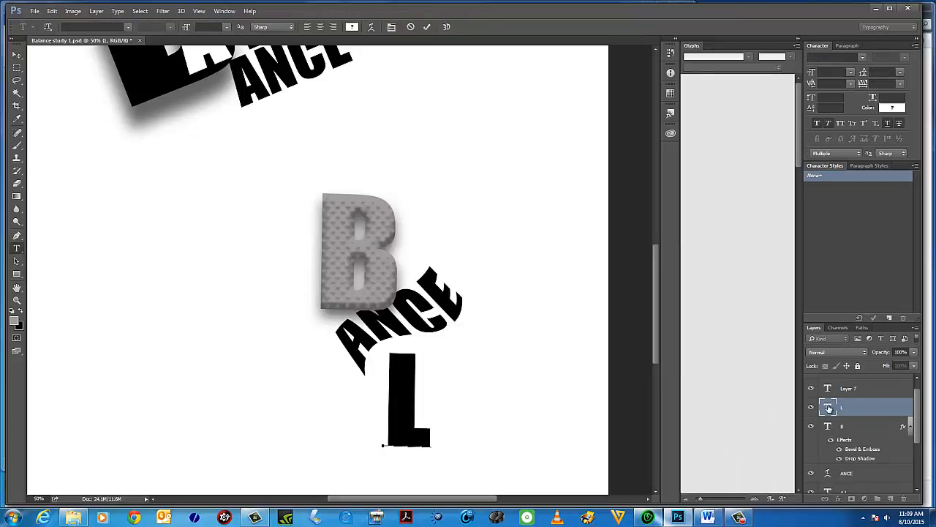
left_click(460, 436)
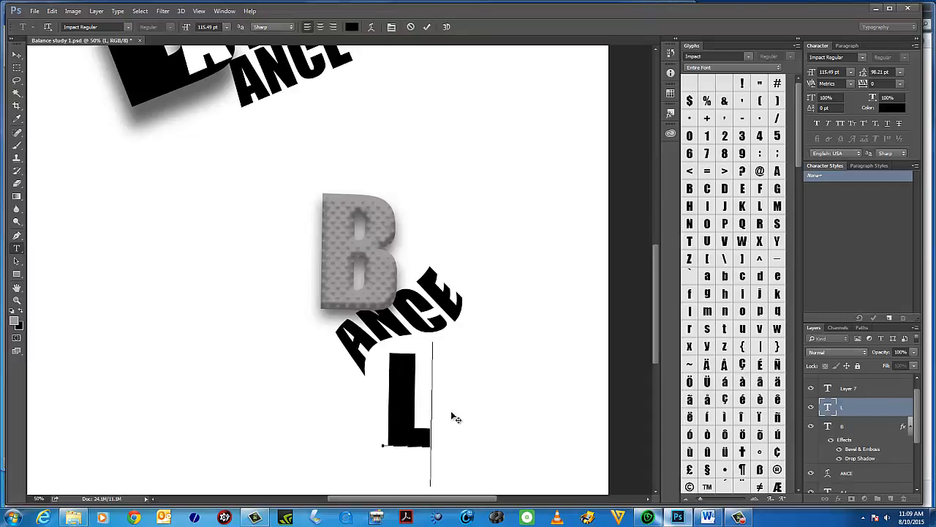
Open the L layer's blending options and enable Bevel & Emboss with the dotted Texture.
left_click(96, 11)
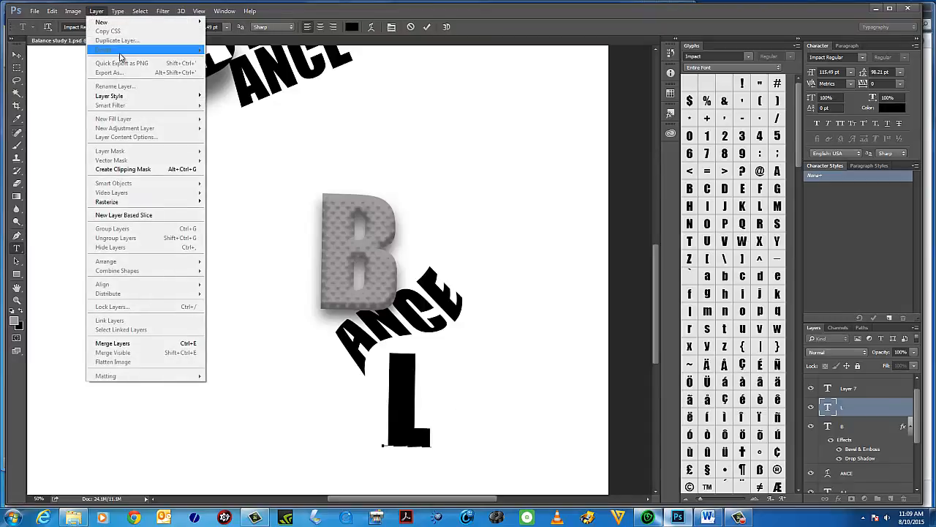
mouse_move(121, 96)
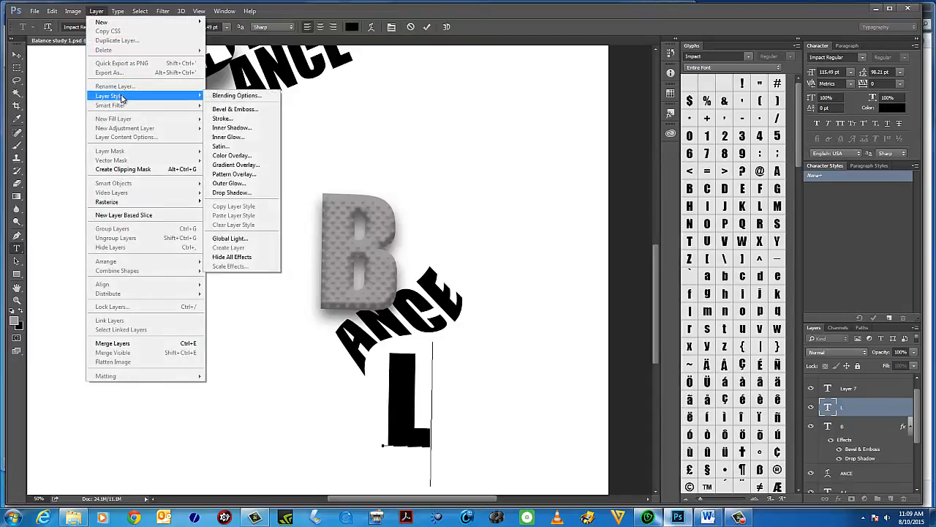
left_click(247, 94)
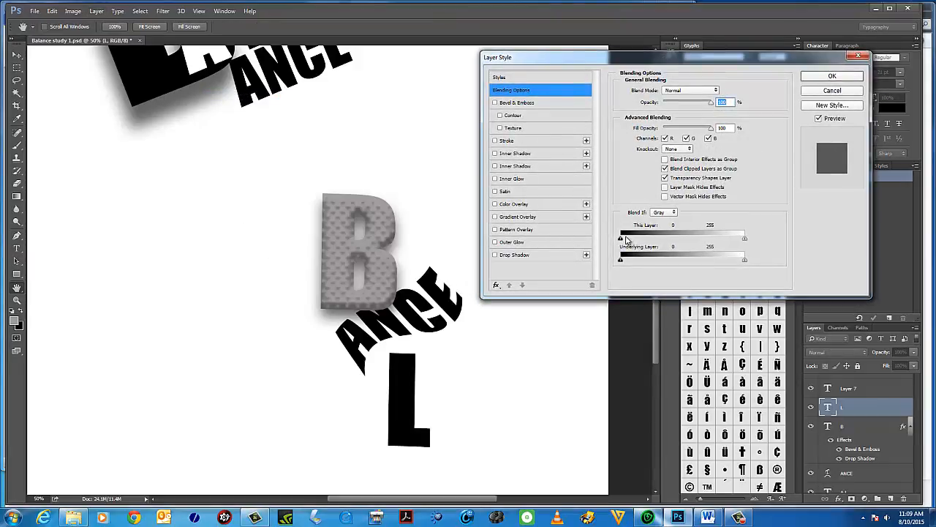
left_click(510, 130)
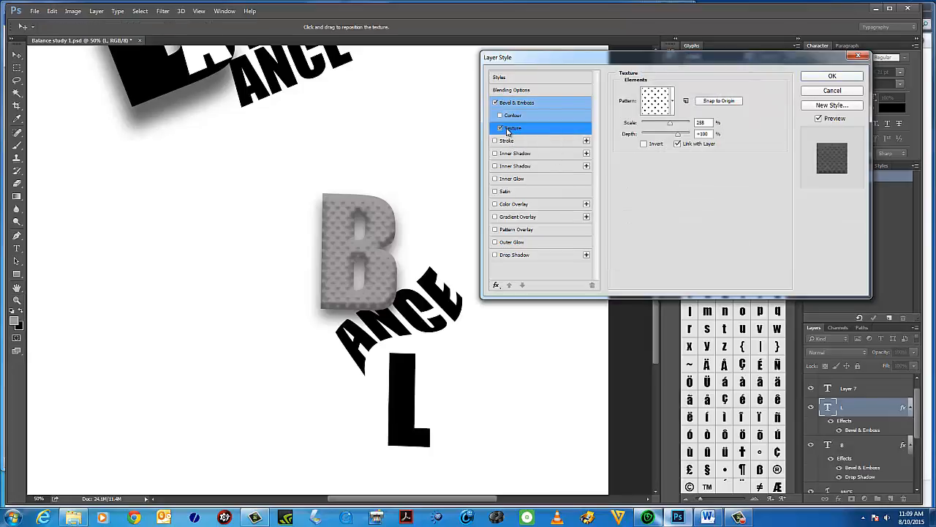
left_click(502, 104)
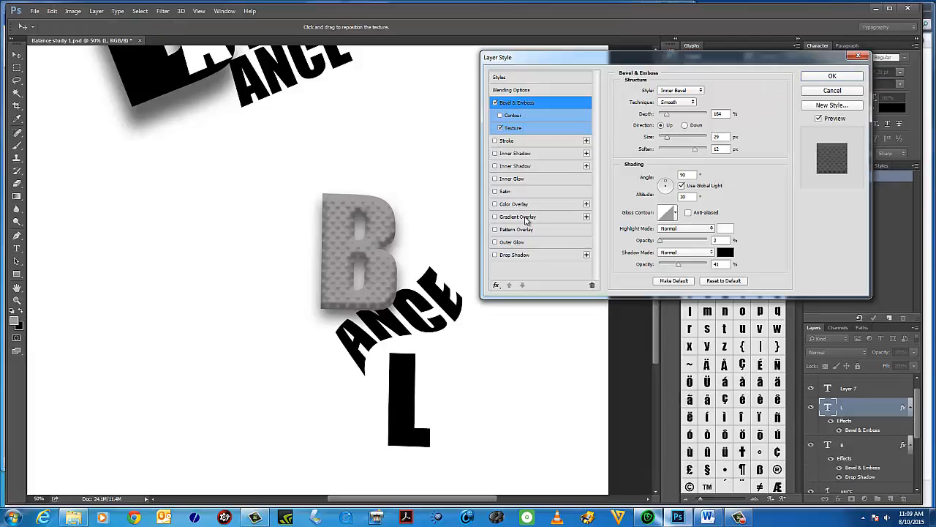
Add a drop shadow to the L, adjusting its noise, opacity and spread, and apply the layer style.
left_click(512, 256)
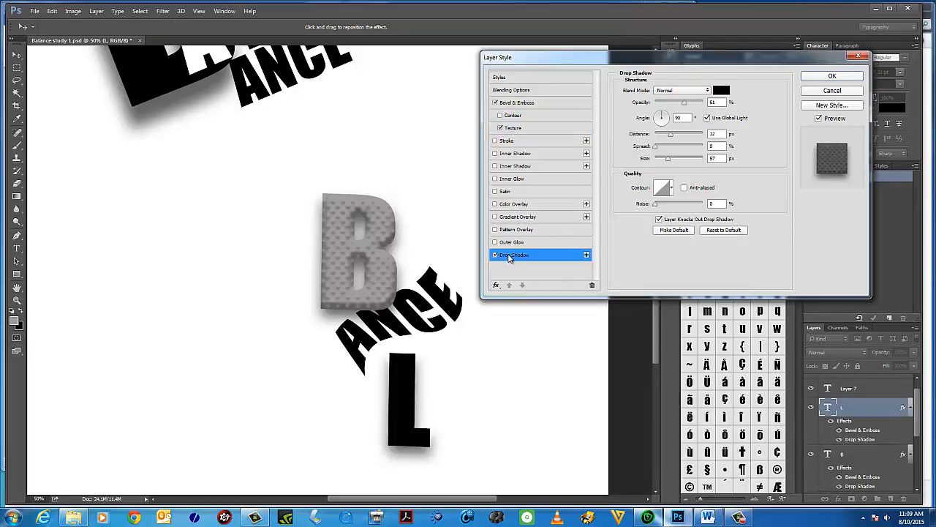
left_click(662, 208)
left_click_drag(663, 210, 655, 208)
left_click_drag(686, 103, 690, 103)
mouse_move(659, 149)
left_mouse_down()
mouse_move(671, 139)
mouse_move(662, 139)
left_mouse_up()
left_click(831, 76)
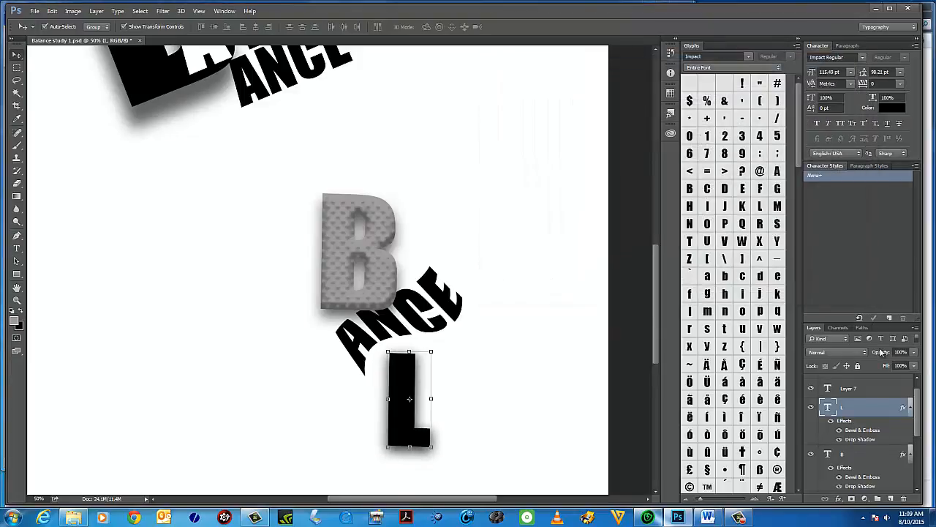
Select the L's text and set its colour to dark grey 7a7373.
double_click(832, 411)
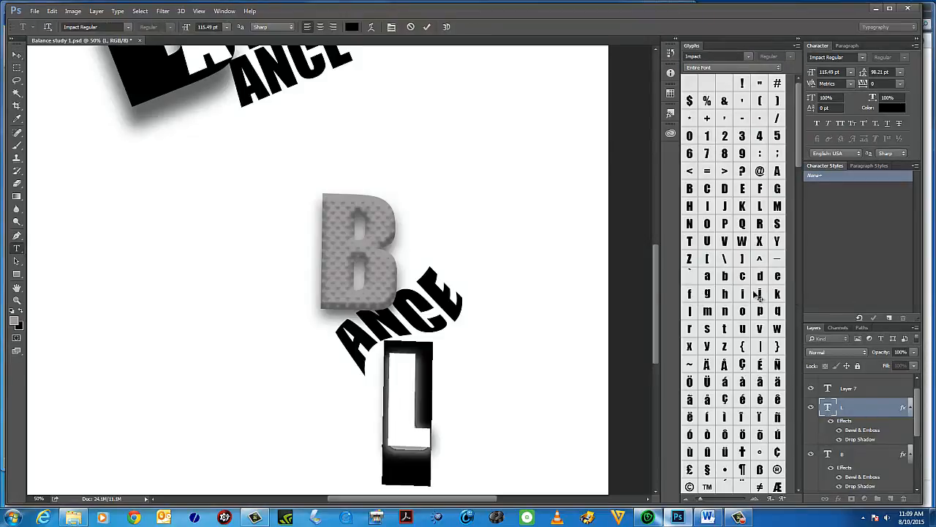
left_click(16, 320)
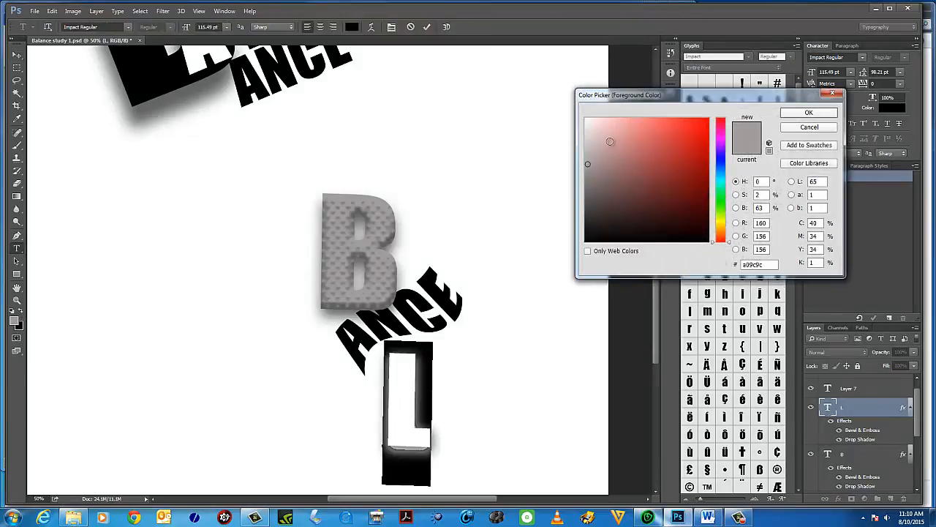
left_click(592, 187)
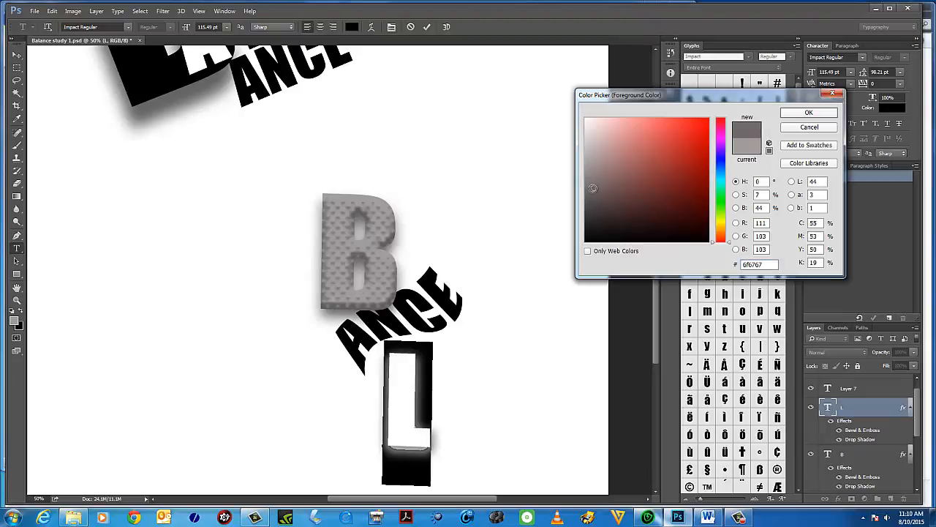
left_click_drag(593, 187, 592, 183)
left_click(820, 114)
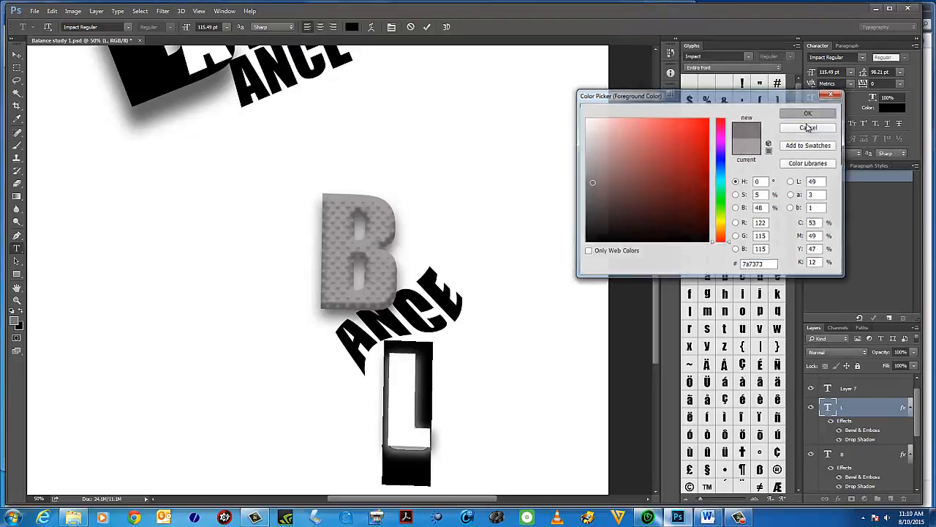
Commit the L's text edit and move the L letter upward toward the ANCE text.
key("ctrl+Return")
key("v")
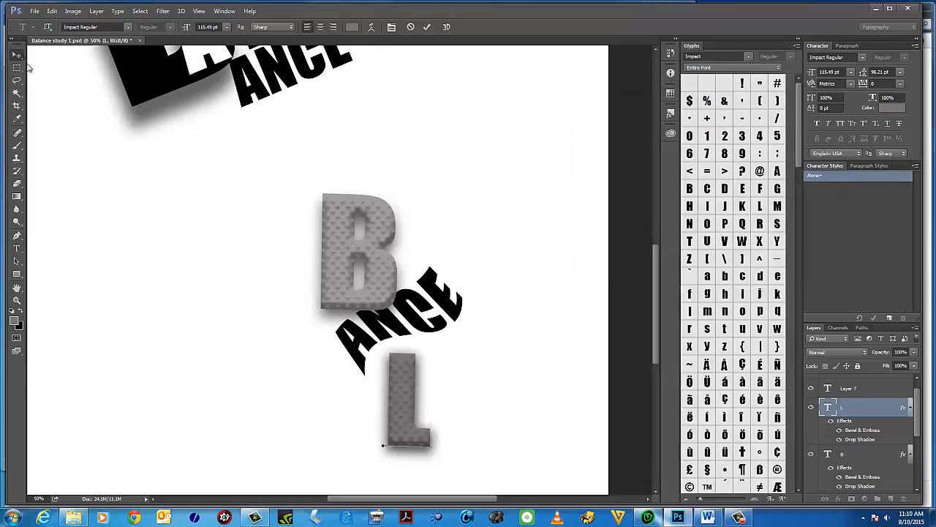
left_click_drag(410, 376, 399, 354)
left_click(911, 407)
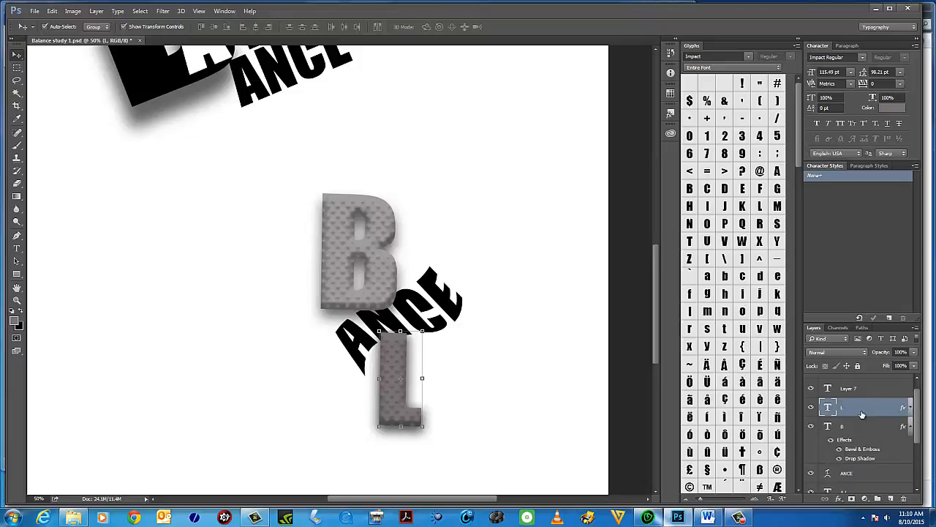
left_click(911, 408)
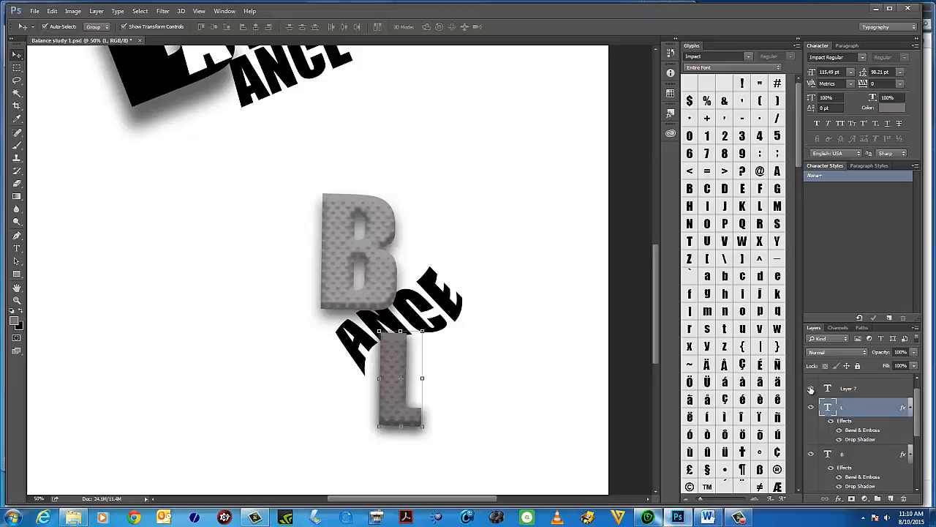
scroll(876, 458, "down", 1)
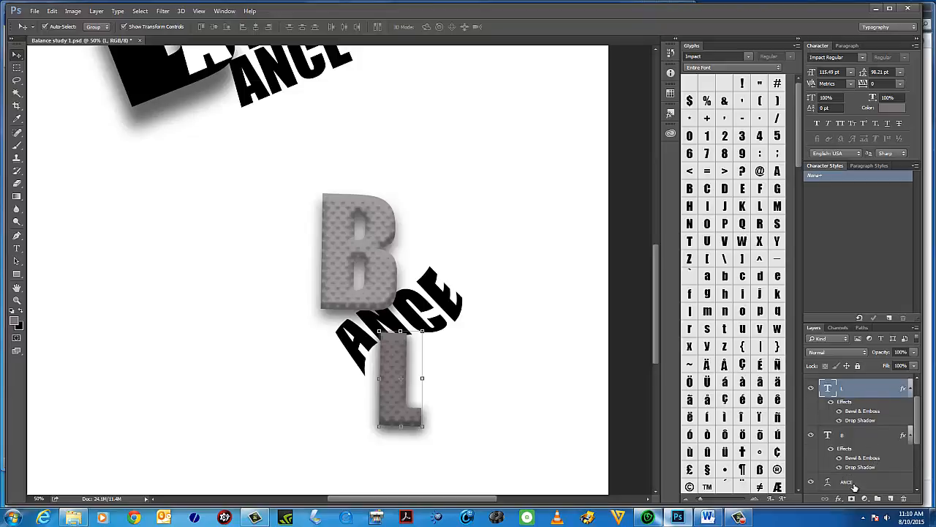
scroll(853, 483, "up", 2)
Shift the ANCE text slightly left and move the L letter up and right beneath it.
left_click(850, 381)
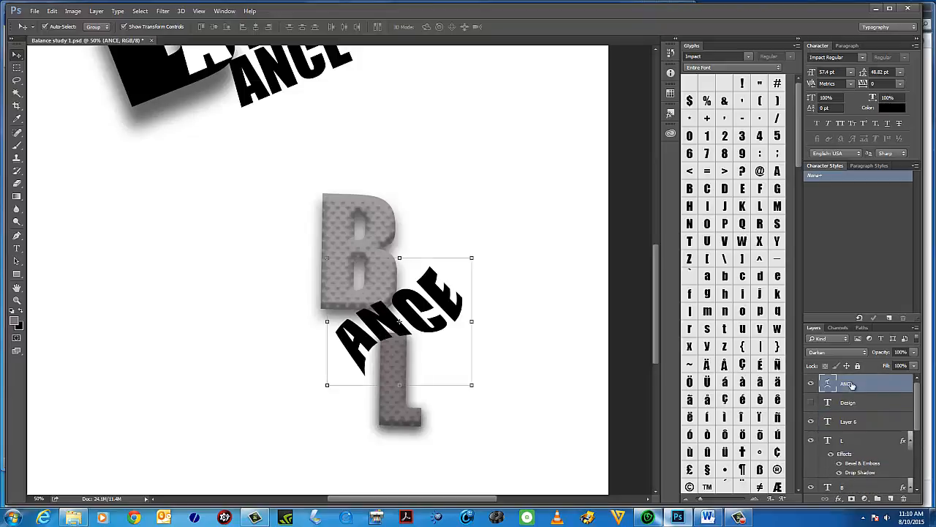
left_click_drag(396, 358, 381, 357)
left_click(400, 409)
left_click_drag(400, 409, 411, 397)
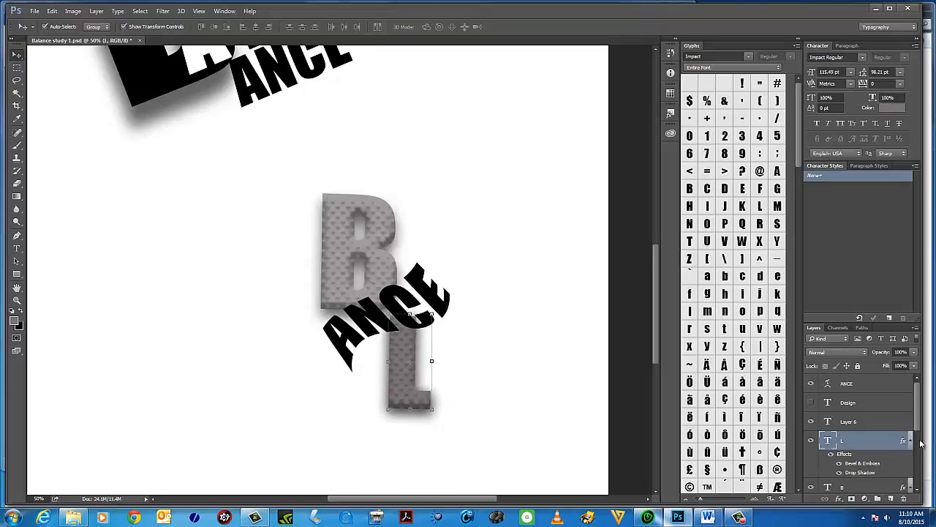
Toggle the visibility of the L layer's effects, leaving Bevel & Emboss hidden and Drop Shadow shown.
double_click(828, 441)
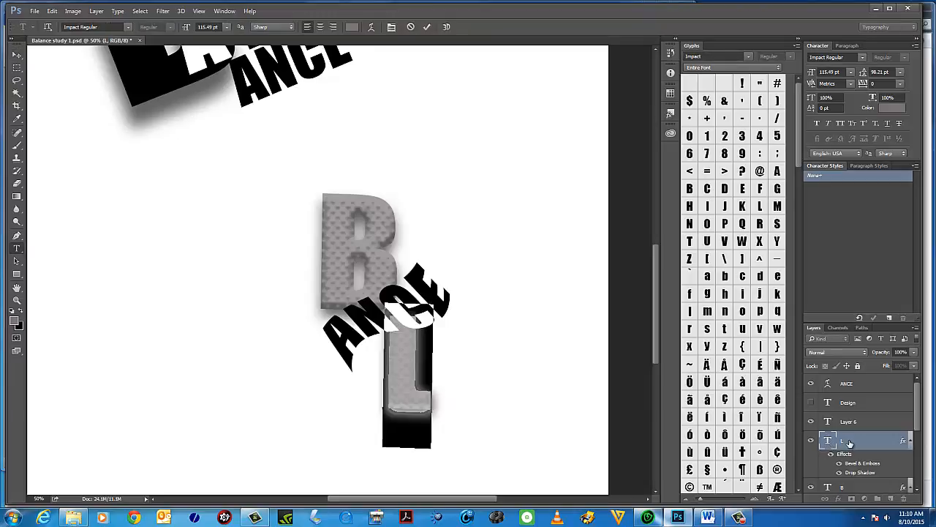
left_click(911, 441)
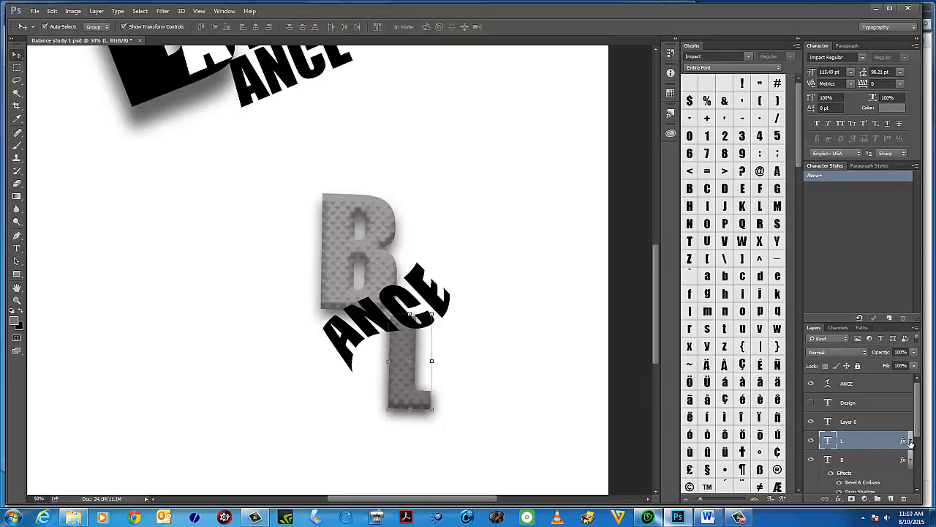
left_click(911, 441)
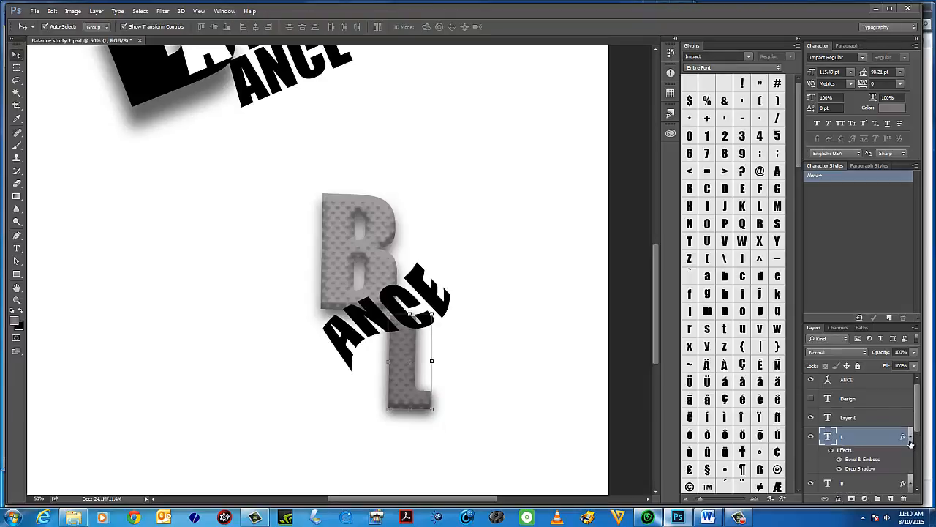
left_click(831, 451)
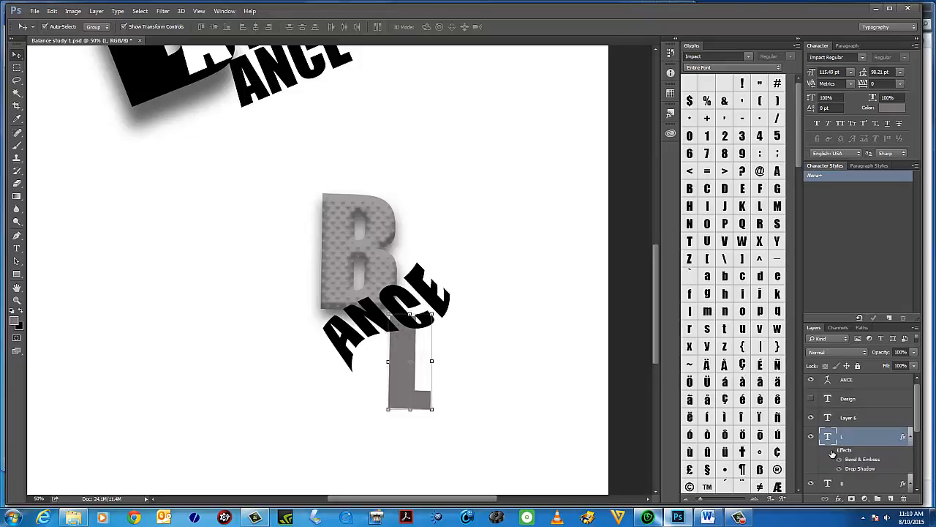
left_click(832, 451)
left_click(832, 451)
left_click(832, 450)
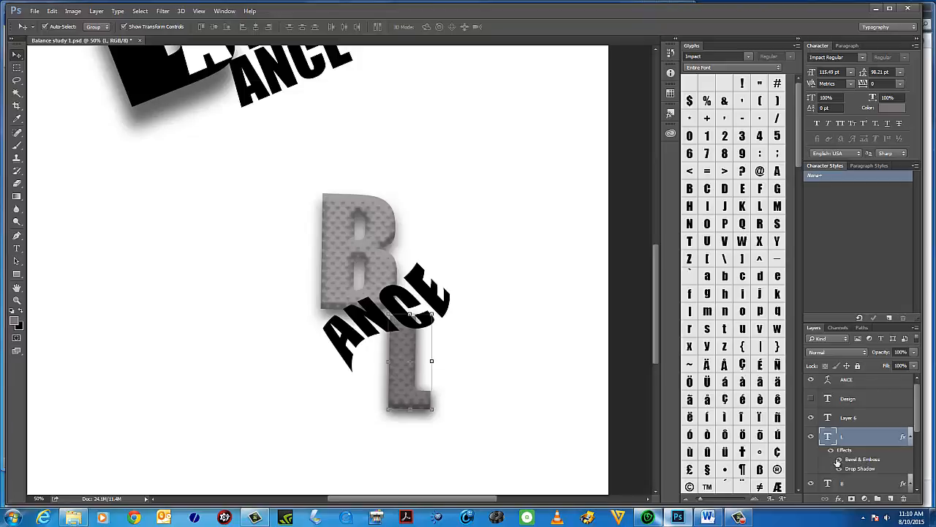
left_click(839, 459)
left_click(840, 459)
left_click(841, 470)
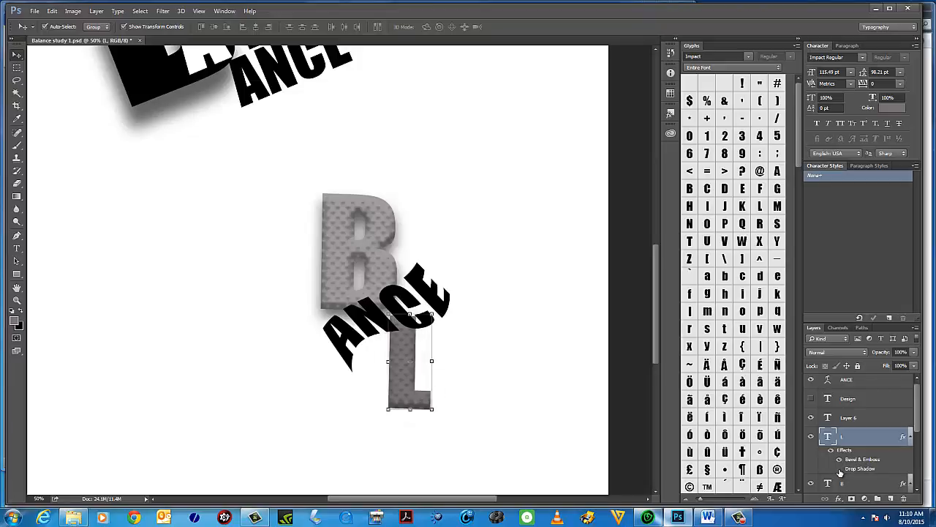
left_click(841, 469)
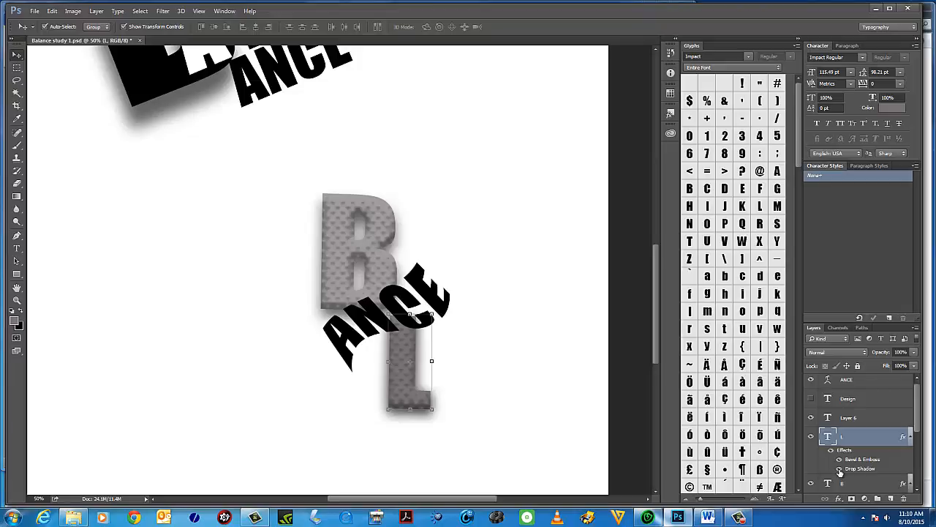
left_click(839, 460)
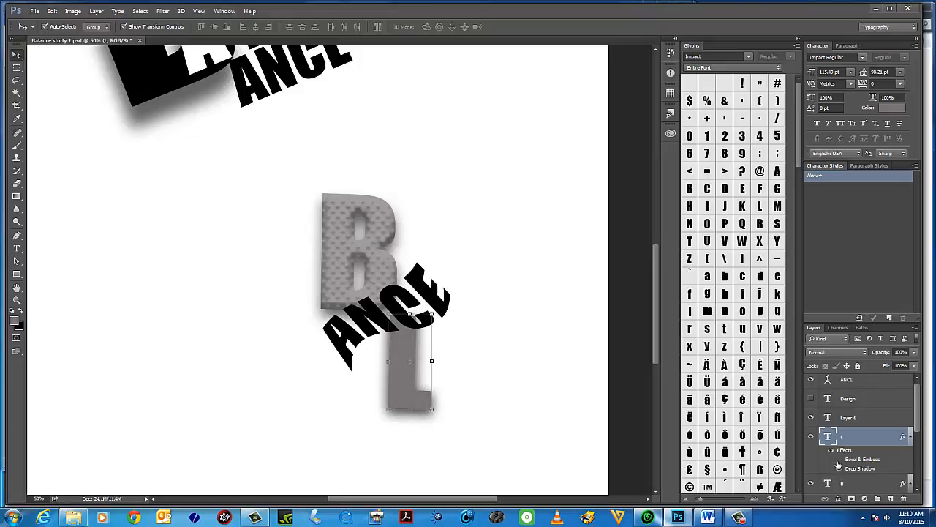
left_click(839, 460)
left_click(831, 452)
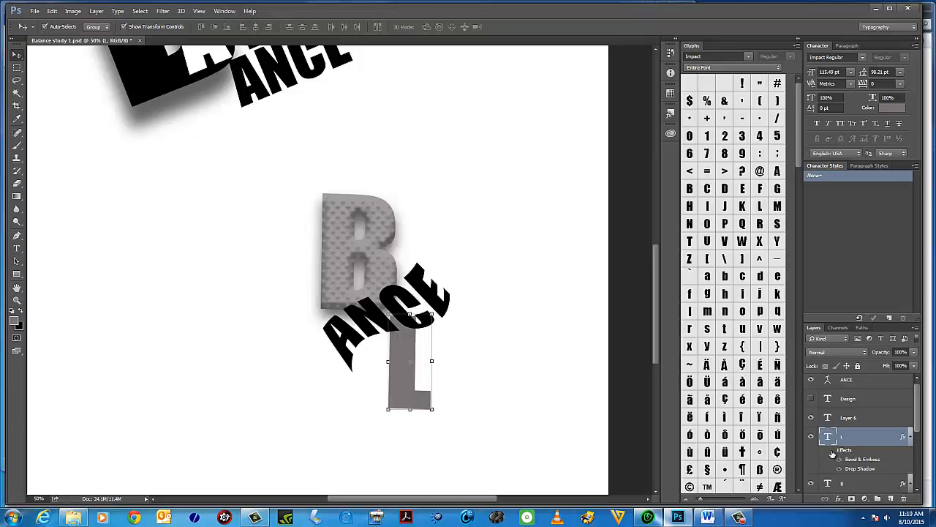
left_click(832, 452)
left_click(831, 452)
left_click(831, 453)
left_click(839, 461)
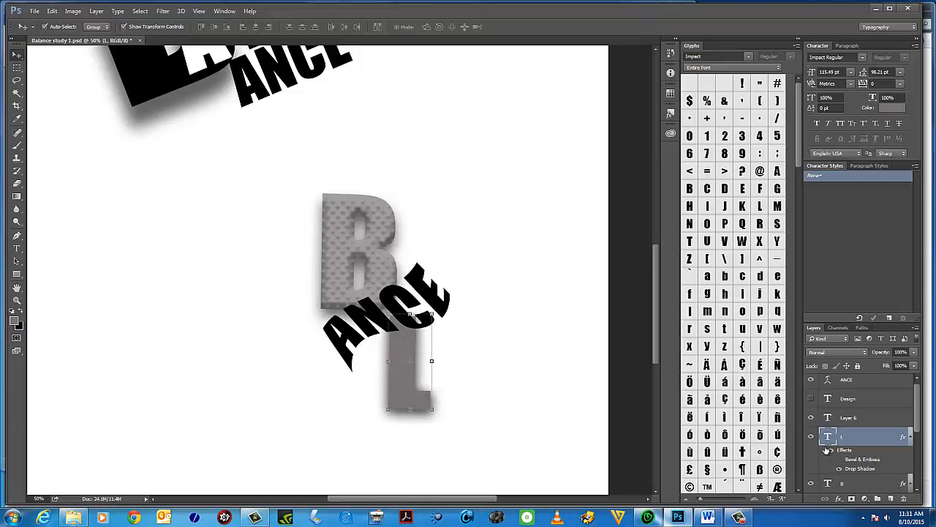
Select the L's text and set its colour to light grey e3dddd.
double_click(829, 439)
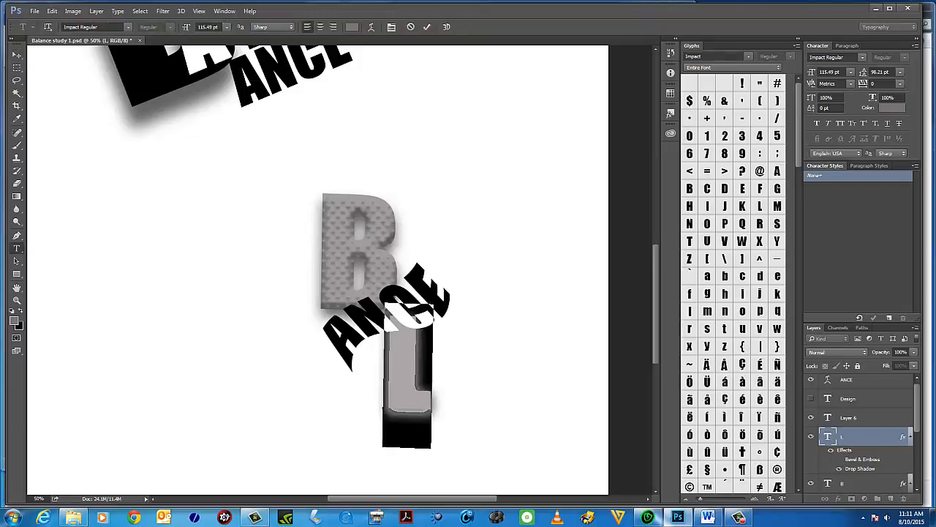
left_click(13, 320)
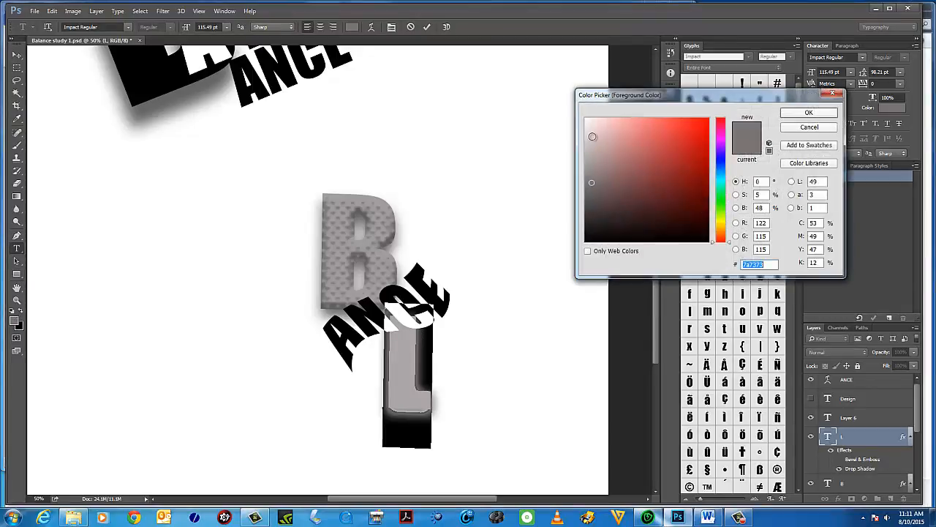
left_click(592, 137)
mouse_move(591, 136)
left_mouse_down()
mouse_move(593, 123)
mouse_move(588, 131)
left_mouse_up()
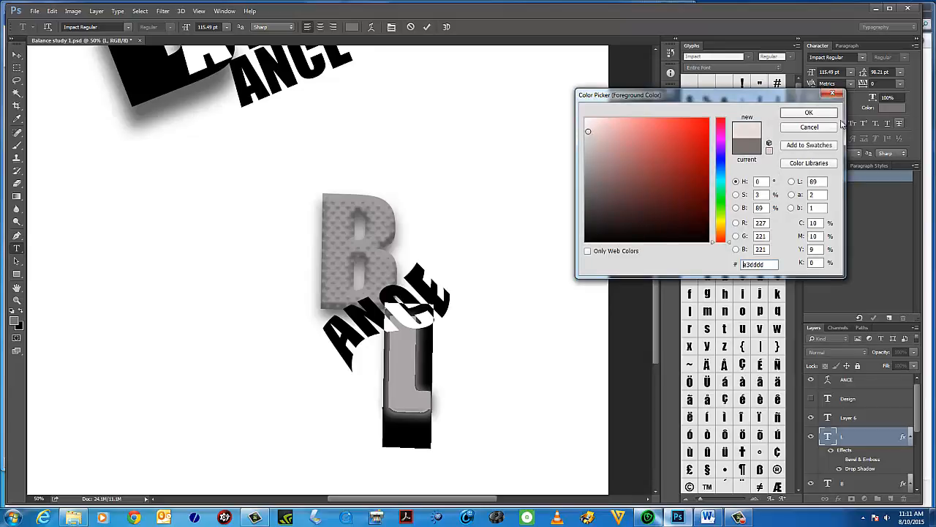
left_click(809, 115)
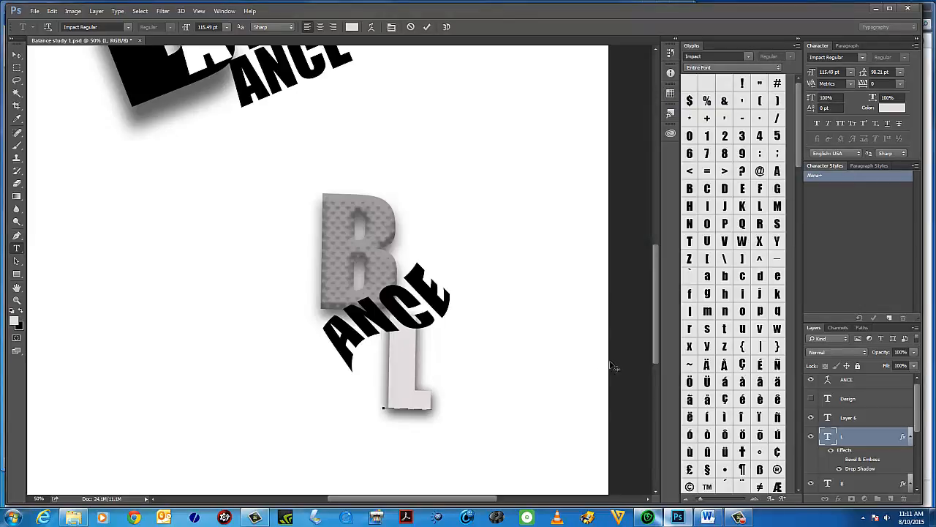
Shift the ANCE text slightly left with the Move tool and select the L layer.
left_click(17, 55)
left_click_drag(396, 356, 390, 355)
left_click(409, 397)
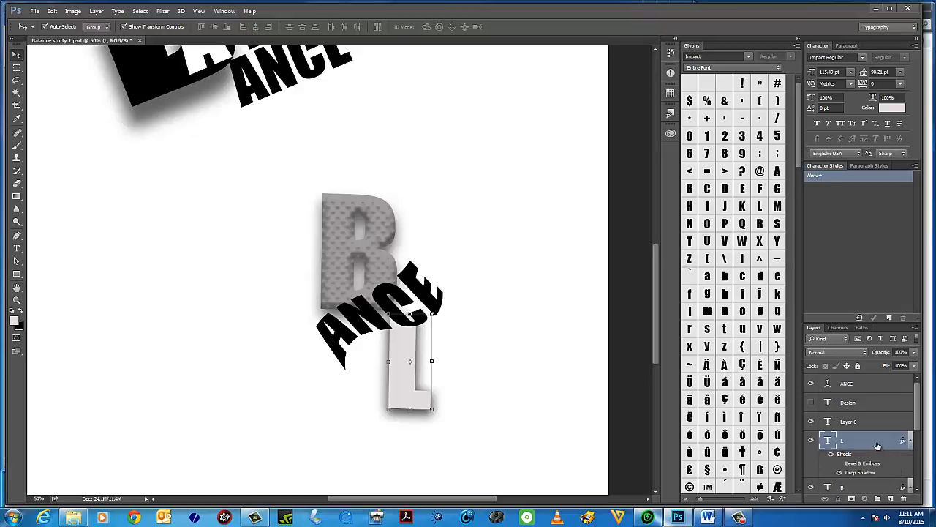
Add an Inner Shadow to the L with 6 px distance, 0% choke and 10 px size, adjusting its angle, and apply.
left_click(96, 11)
mouse_move(117, 12)
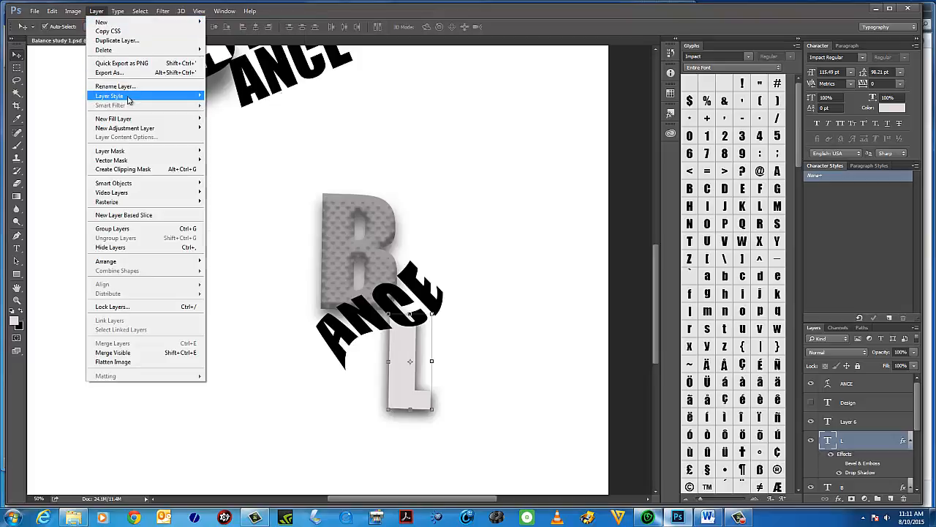
mouse_move(130, 98)
left_click(265, 95)
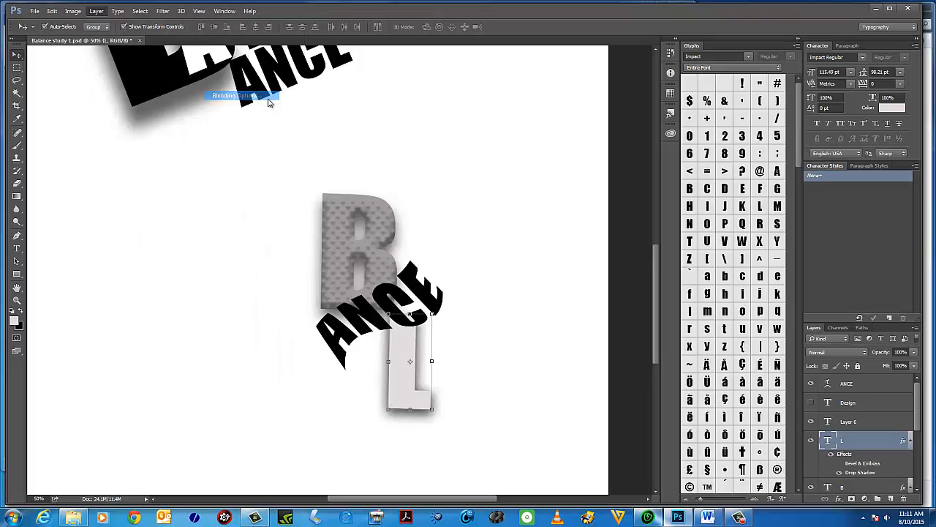
left_click_drag(688, 58, 717, 53)
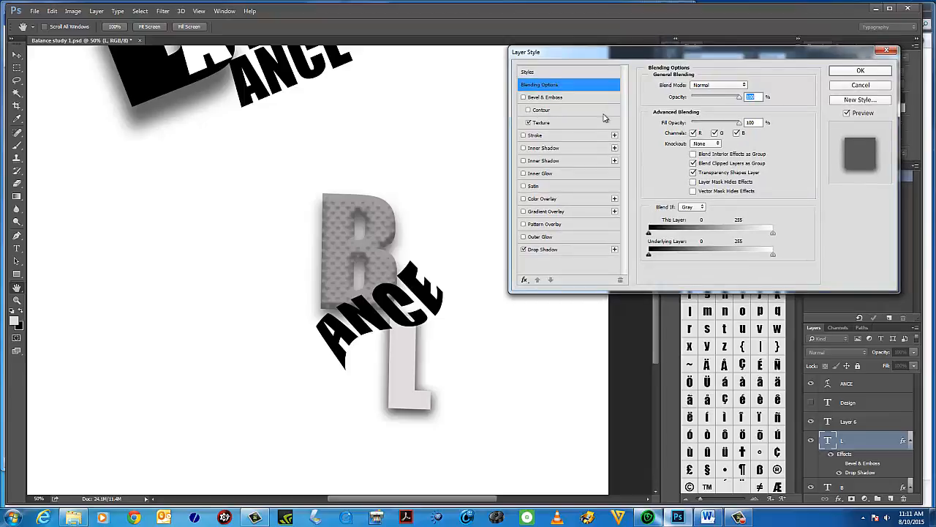
left_click(525, 136)
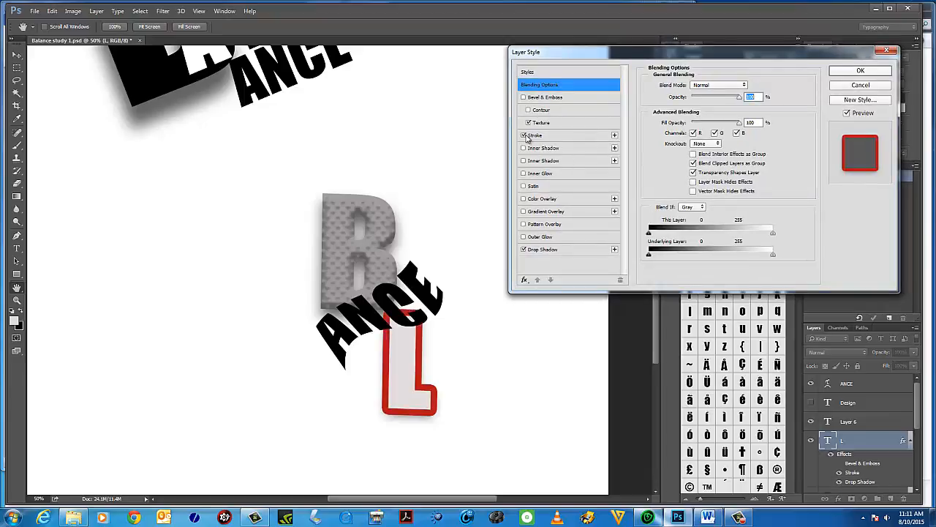
left_click(525, 136)
left_click(531, 150)
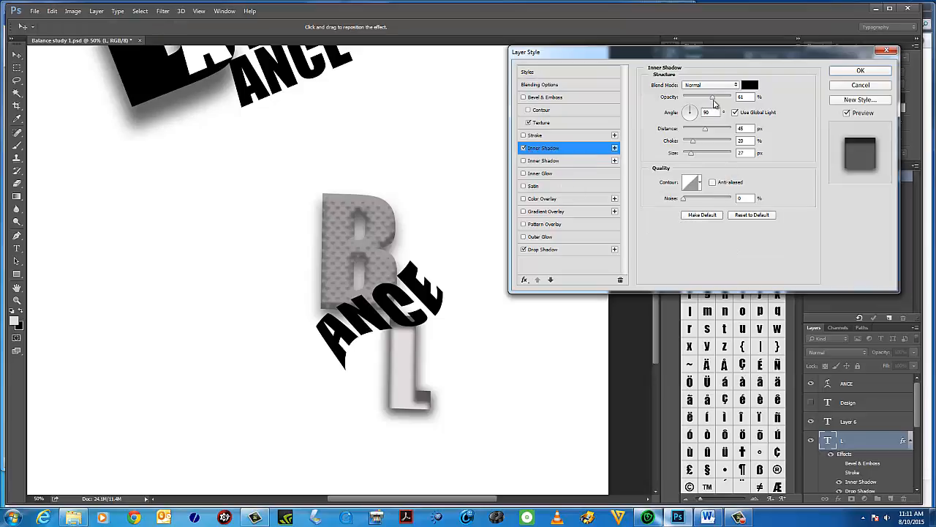
left_click_drag(704, 134, 683, 143)
left_click(691, 153)
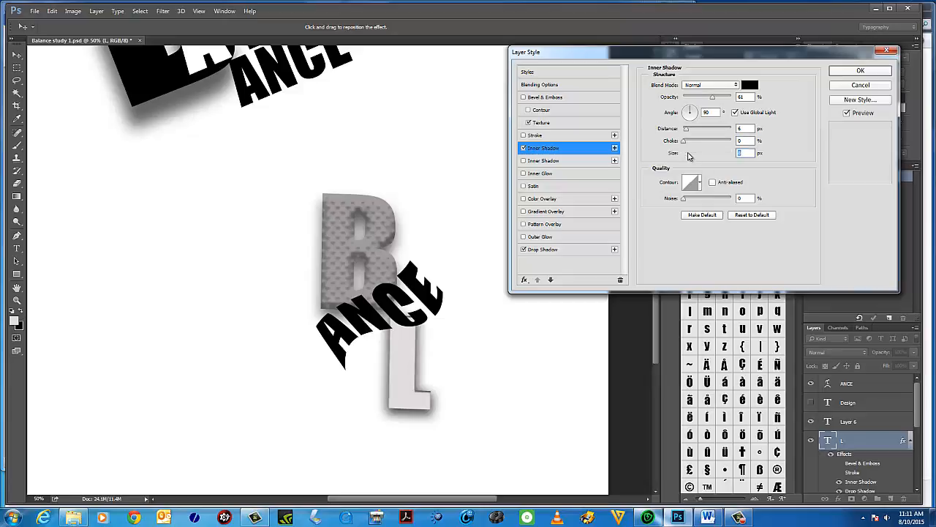
left_click_drag(692, 155, 688, 155)
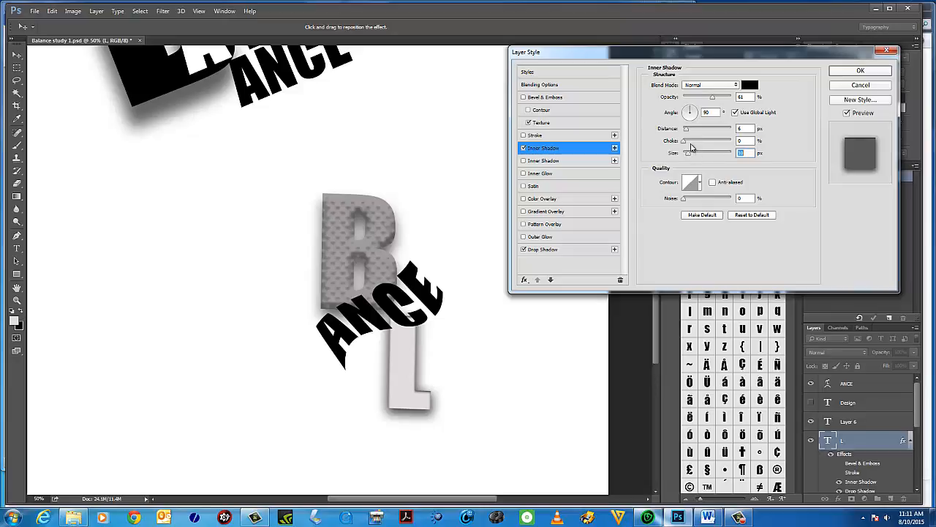
mouse_move(692, 111)
left_mouse_down()
mouse_move(702, 106)
mouse_move(687, 120)
left_mouse_up()
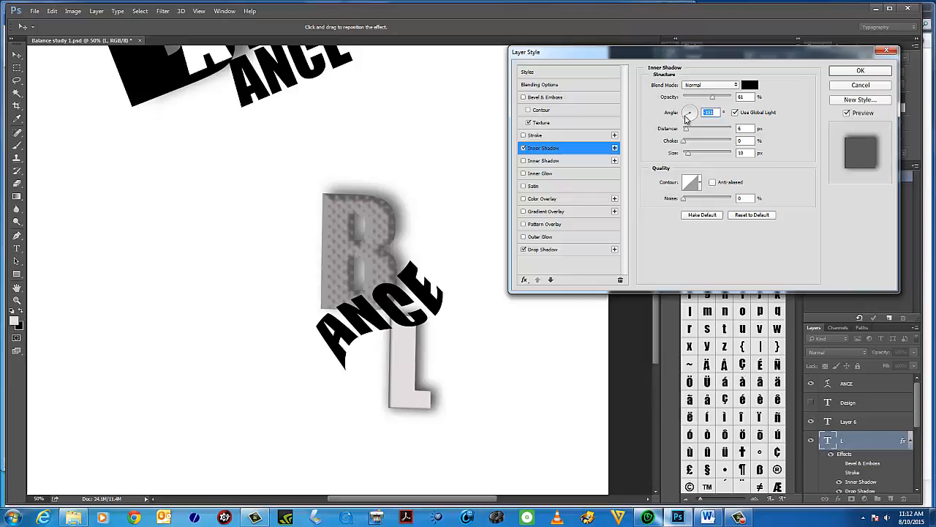
left_click(859, 71)
Nudge the ANCE text slightly down and to the left, then deselect.
key("v")
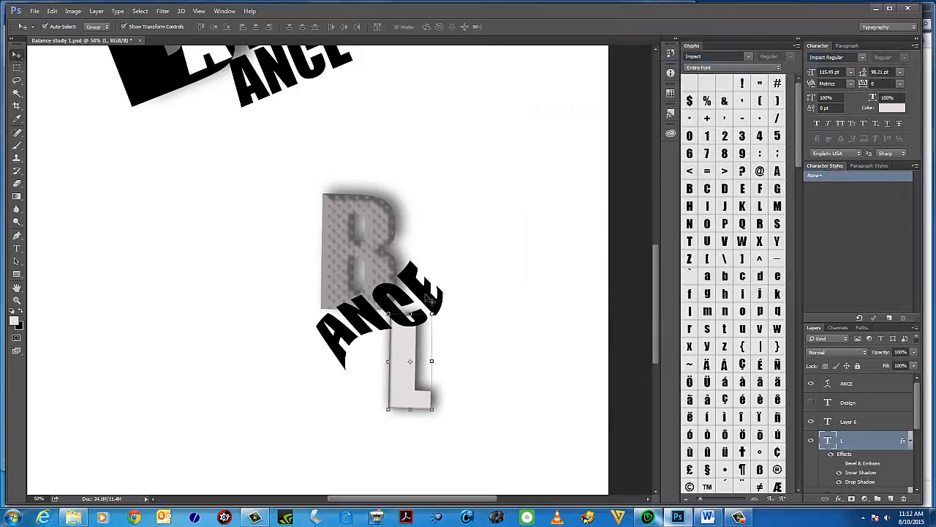
mouse_move(428, 296)
left_mouse_down()
mouse_move(436, 291)
mouse_move(410, 300)
mouse_move(424, 301)
left_mouse_up()
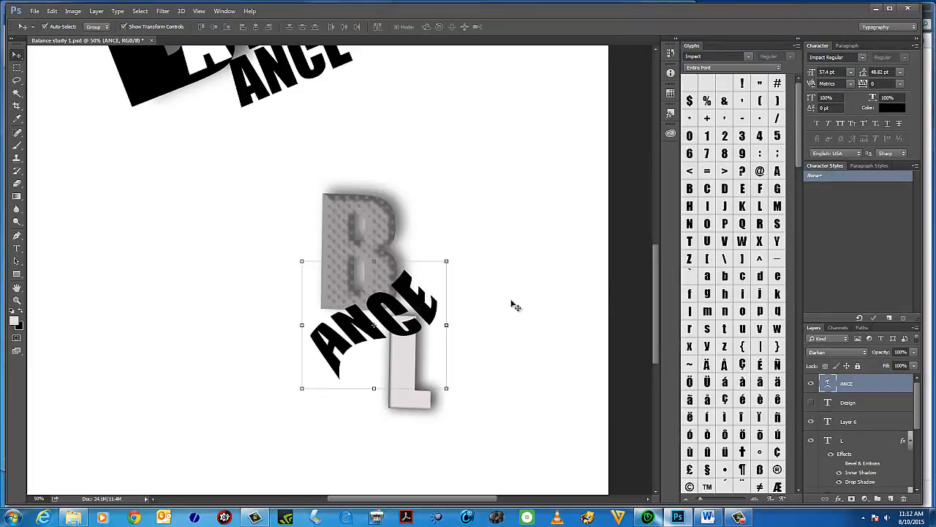
left_click(525, 308)
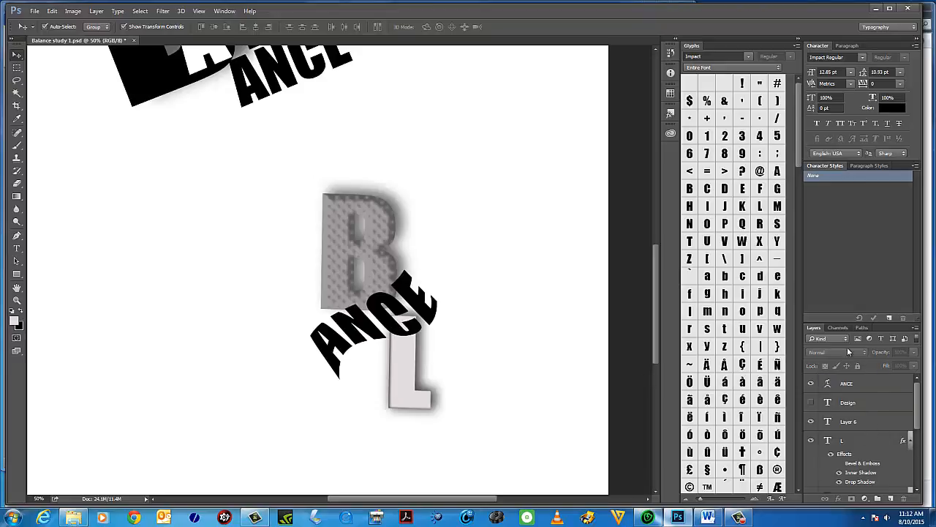
Float the Layers panel over the canvas, enlarge it, and collapse the B layer's effects list.
left_click_drag(818, 330, 531, 128)
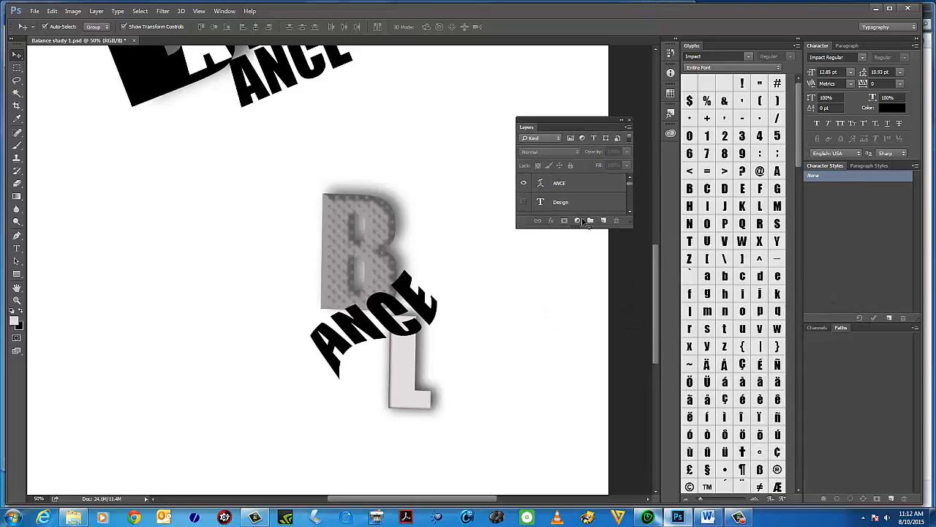
left_click_drag(631, 227, 661, 490)
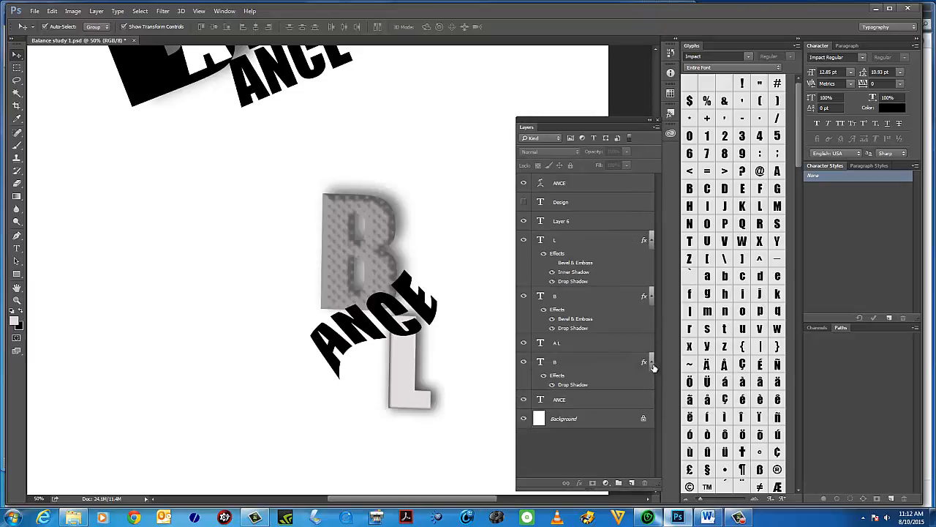
left_click(652, 297)
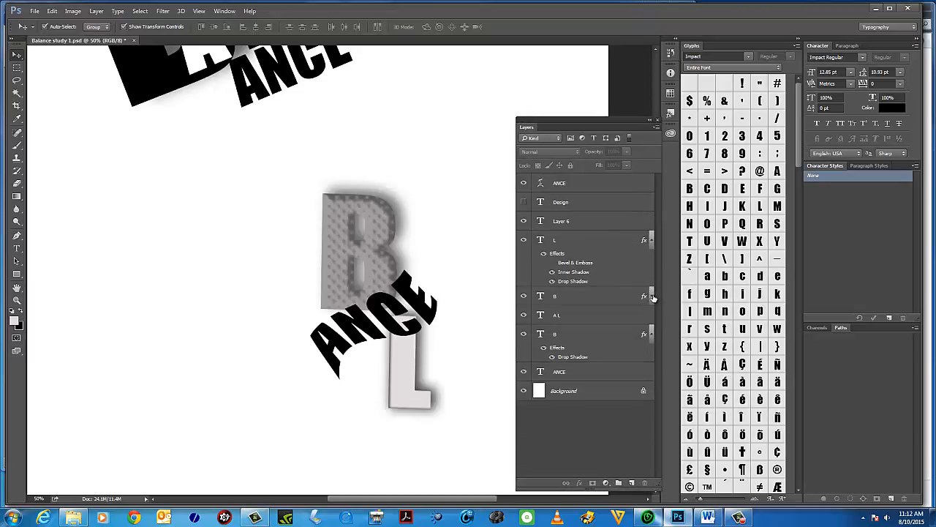
Expand and collapse the effects lists of the L and textured B layers to review their effects.
left_click(652, 241)
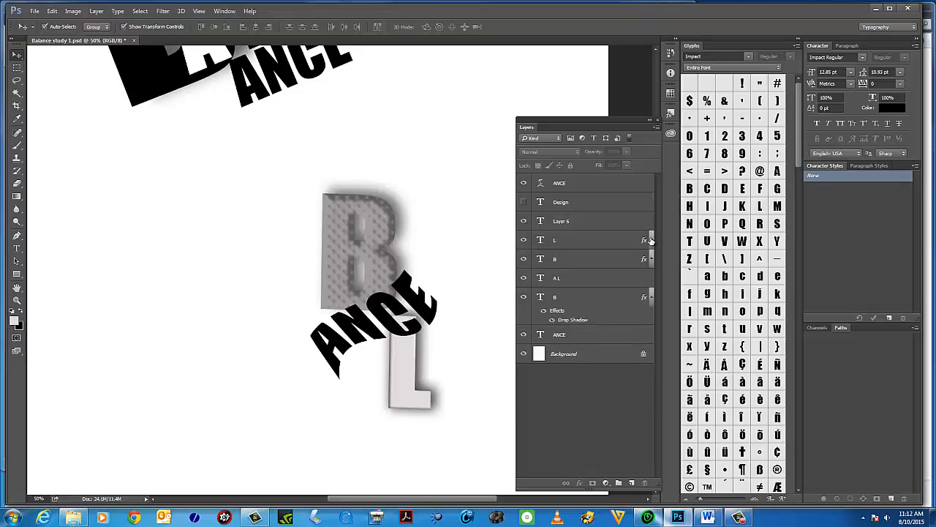
left_click(652, 241)
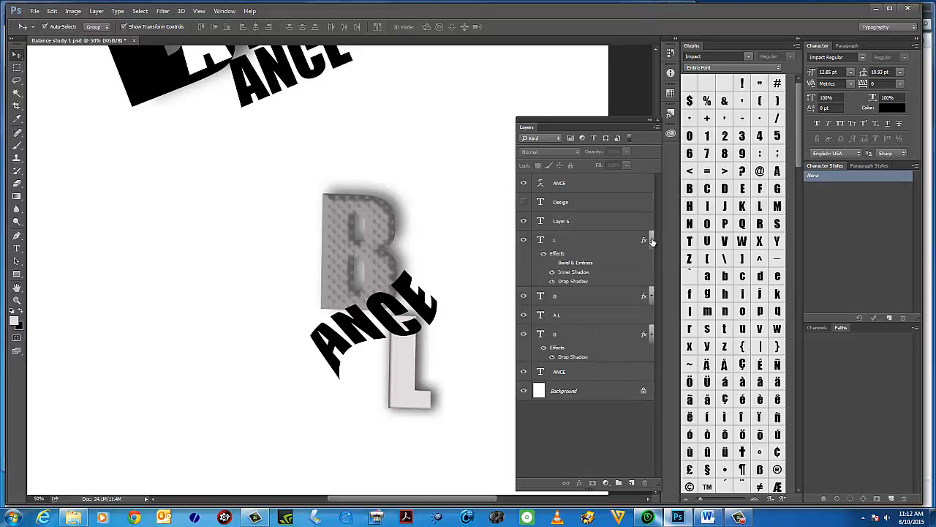
left_click(652, 241)
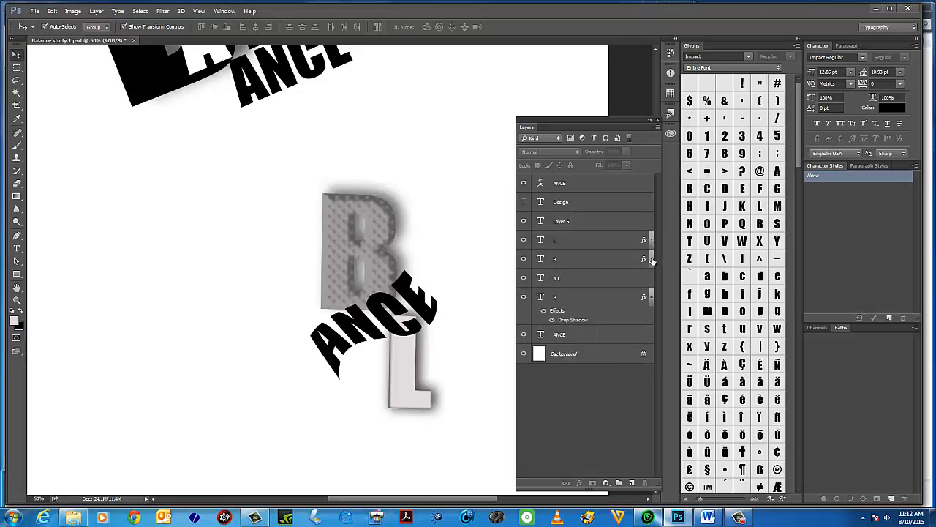
left_click(651, 260)
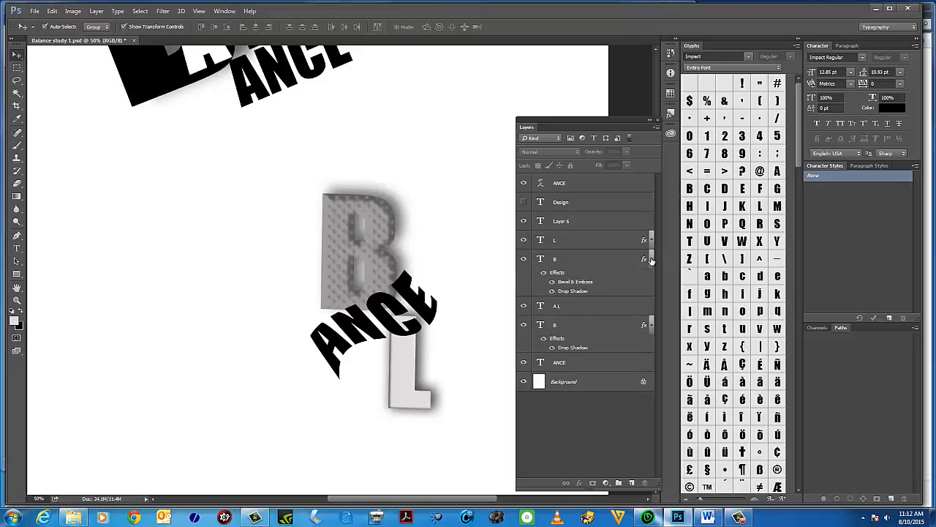
left_click(652, 260)
left_click(652, 259)
Hide the textured B layer's drop shadow effect and collapse the effects lists of the B and L layers.
left_click(544, 274)
left_click(544, 275)
left_click(553, 282)
left_click(553, 282)
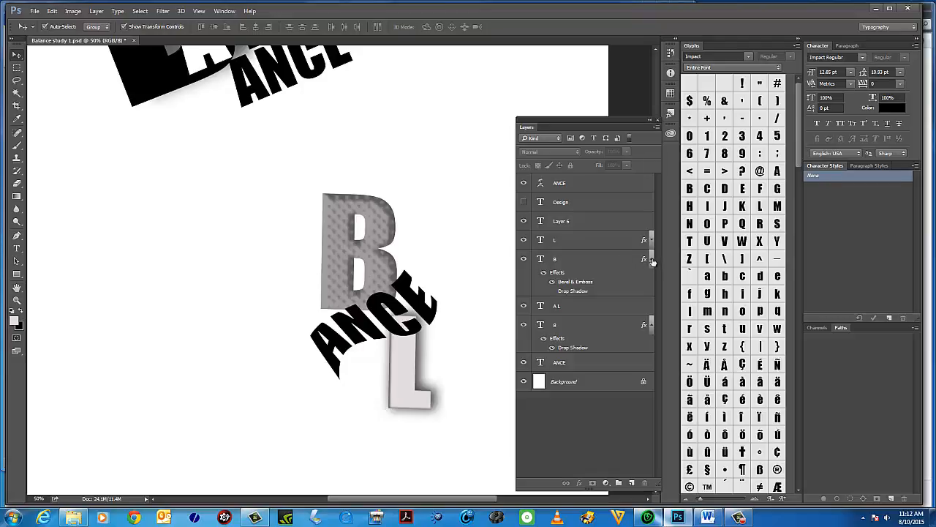
left_click(651, 260)
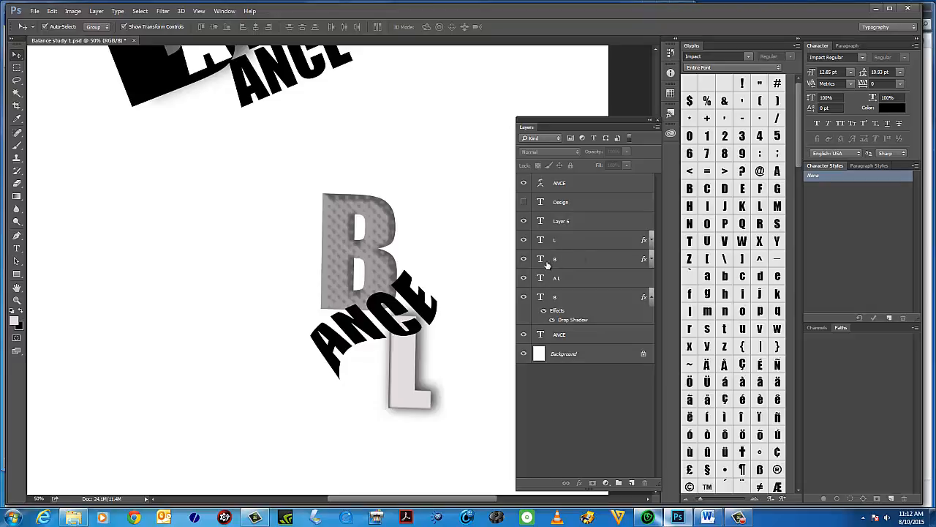
left_click(652, 259)
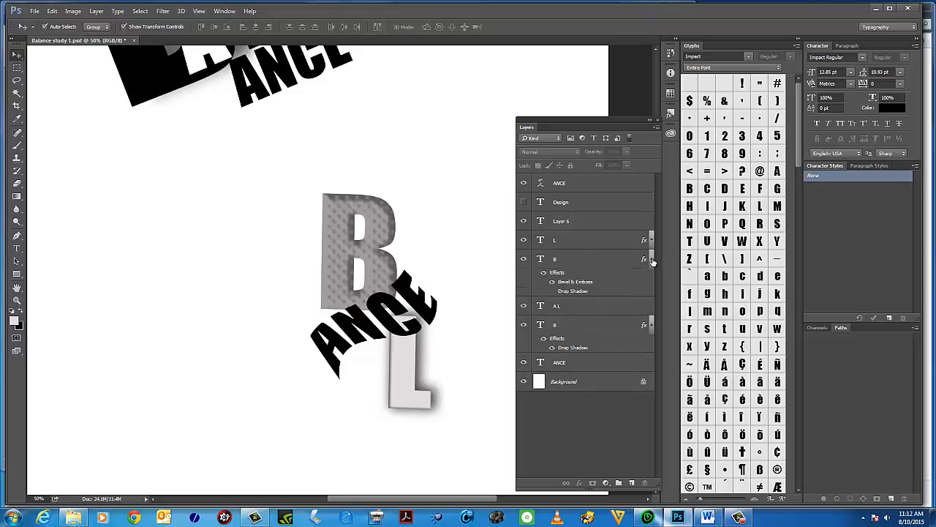
left_click(652, 261)
left_click(649, 240)
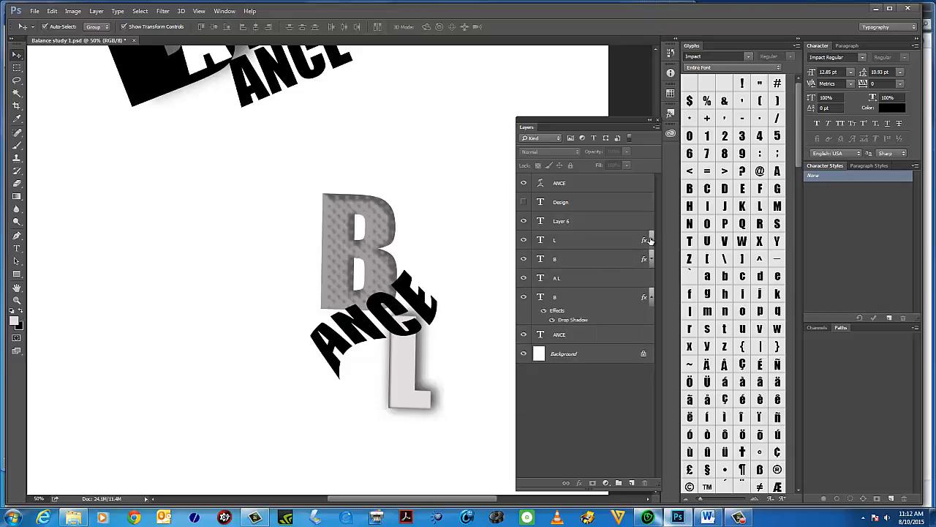
Move the L layer to the top of the layer stack and shift the L slightly down and right.
left_click(548, 187)
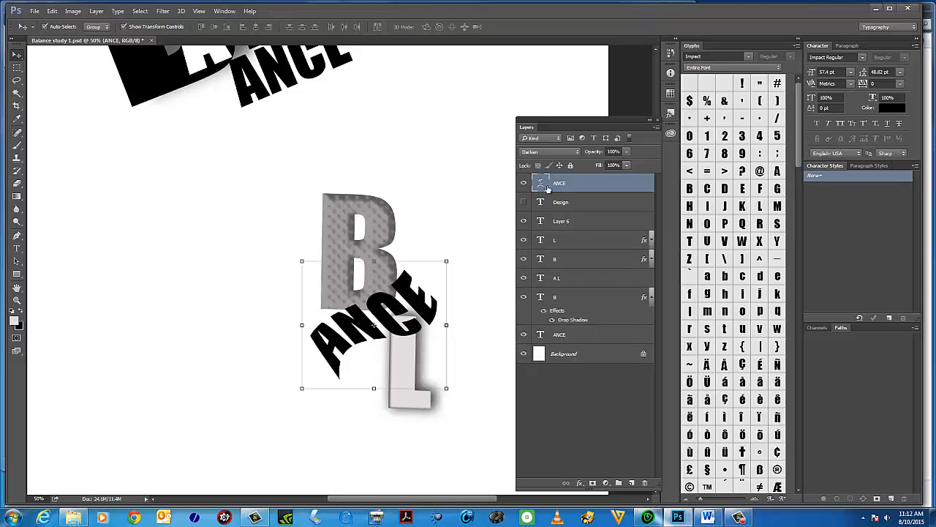
left_click(425, 404)
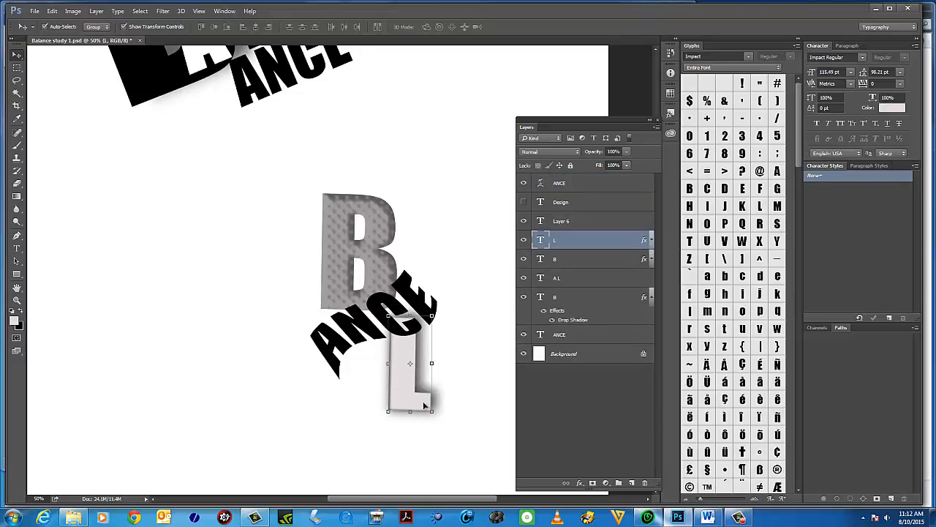
left_click_drag(592, 245, 595, 185)
left_click_drag(412, 349, 418, 358)
left_click(470, 319)
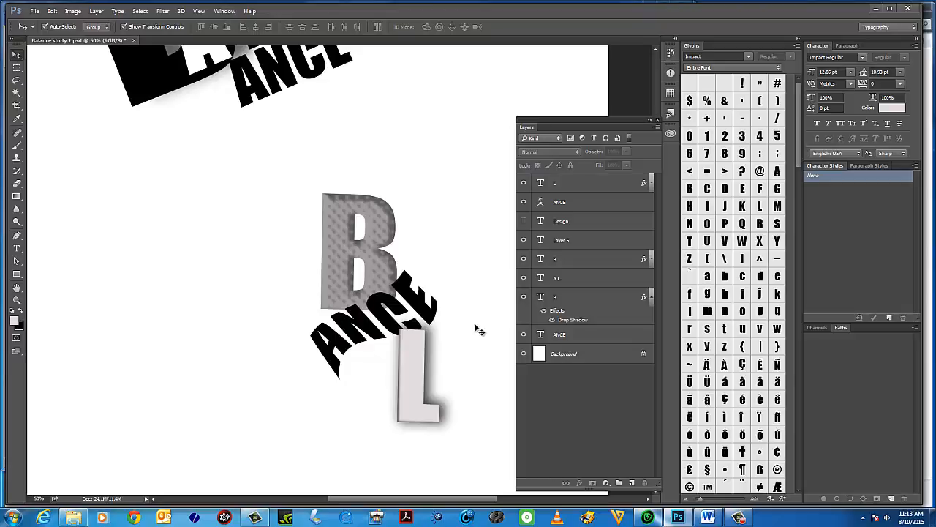
Dock the Layers panel back into the panel column and move the lower B-ANCE-L composition slightly upward.
left_click_drag(593, 127, 647, 147)
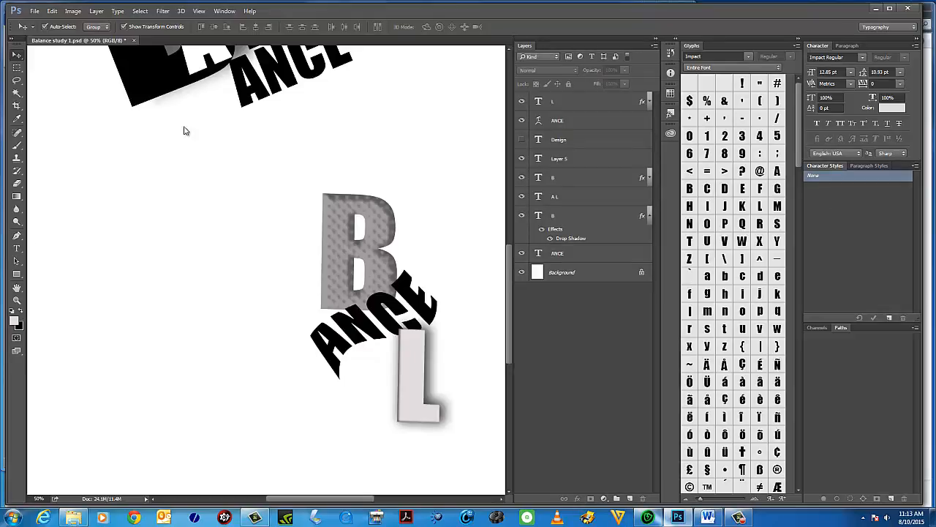
left_click_drag(177, 314, 173, 357)
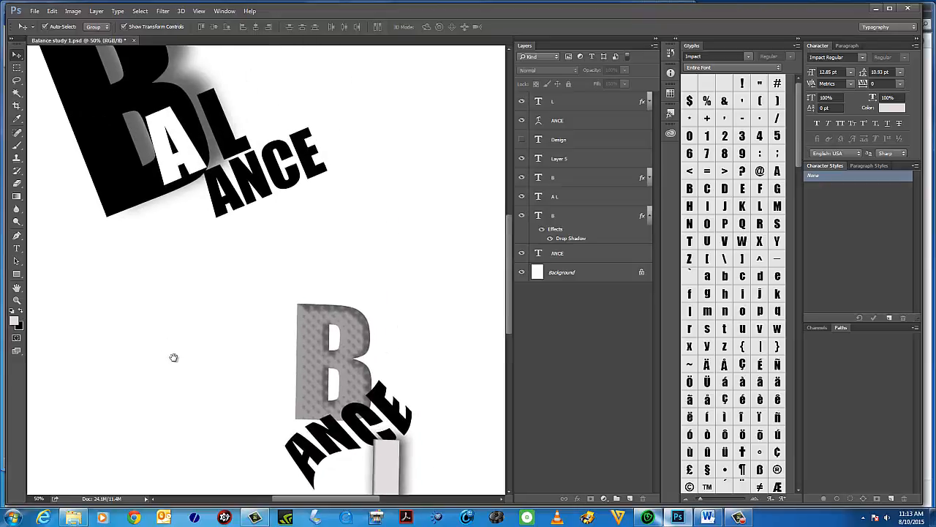
left_click(17, 301)
left_click(257, 303, "alt")
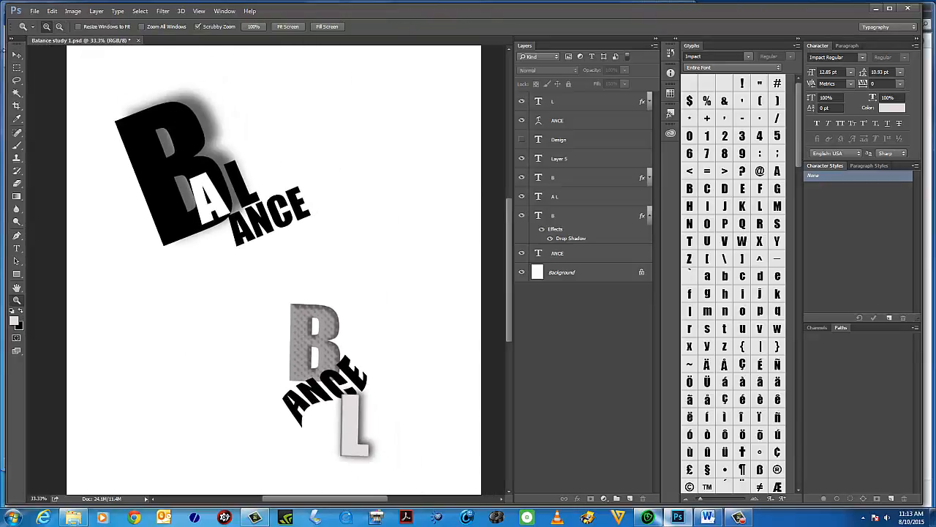
left_click(17, 55)
left_click_drag(246, 277, 403, 472)
left_click_drag(326, 349, 326, 310)
left_click(432, 322)
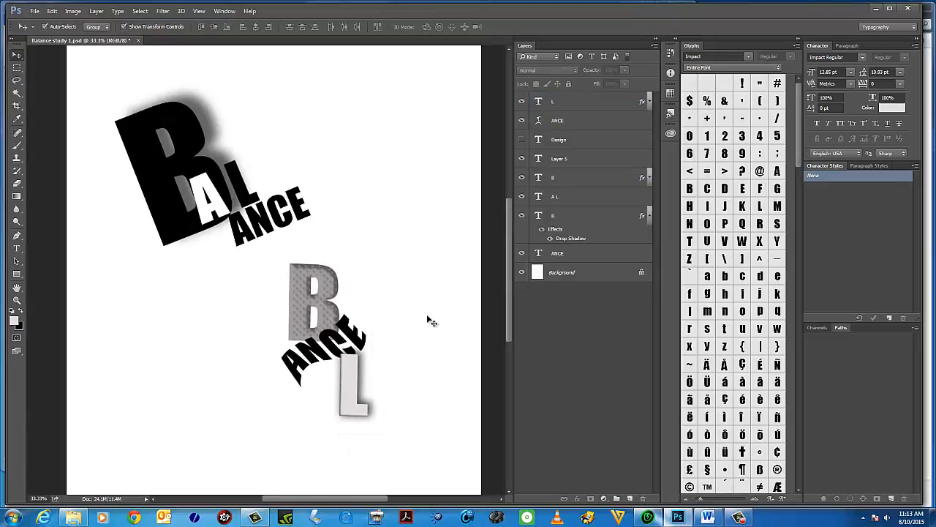
Try adding a red Stroke to the textured B layer in Layer Style, then cancel the dialog.
left_click(328, 289)
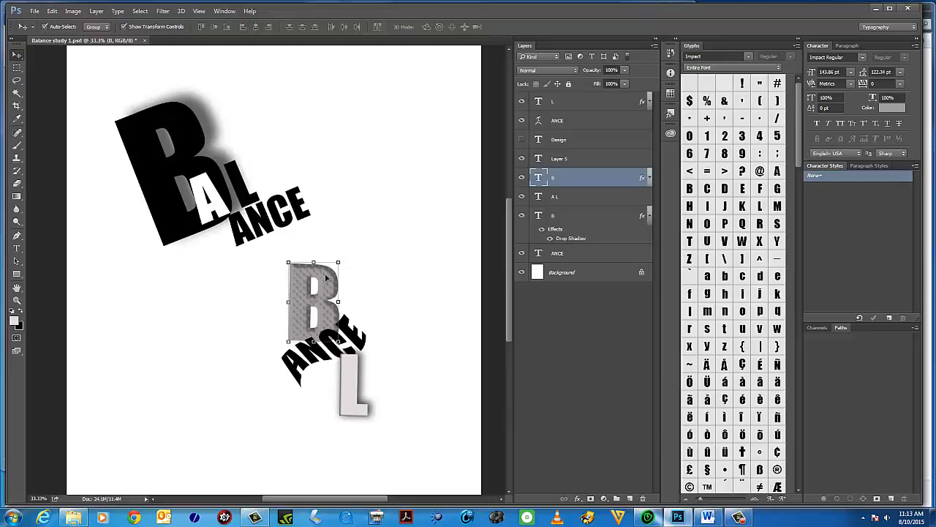
left_click(73, 11)
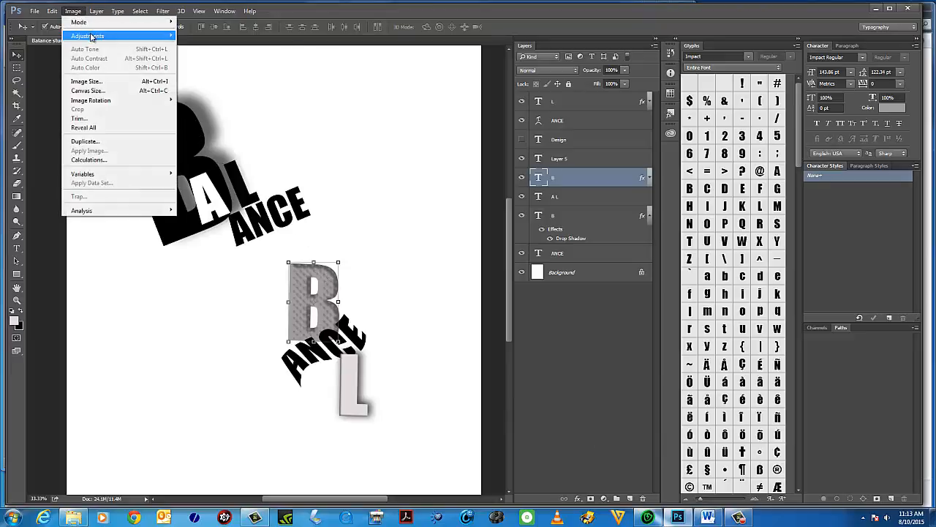
mouse_move(91, 37)
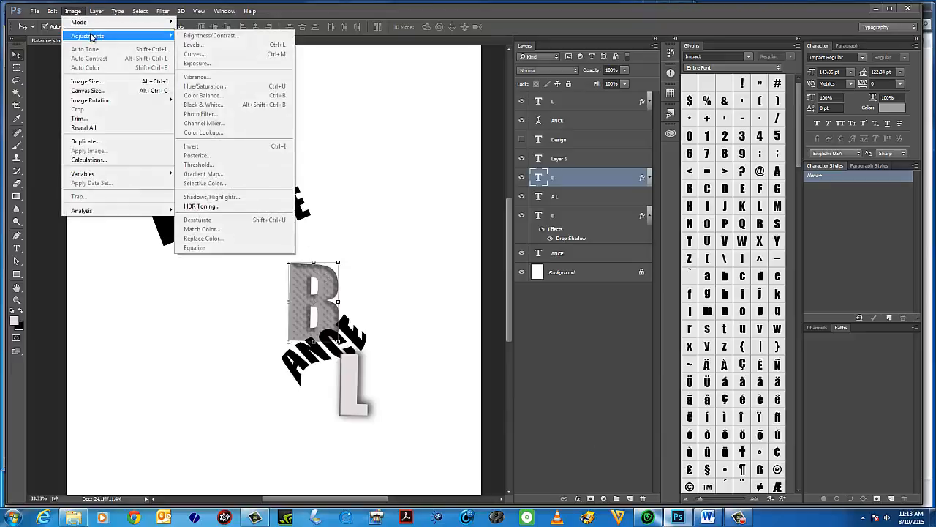
left_click(544, 180)
left_click(16, 248)
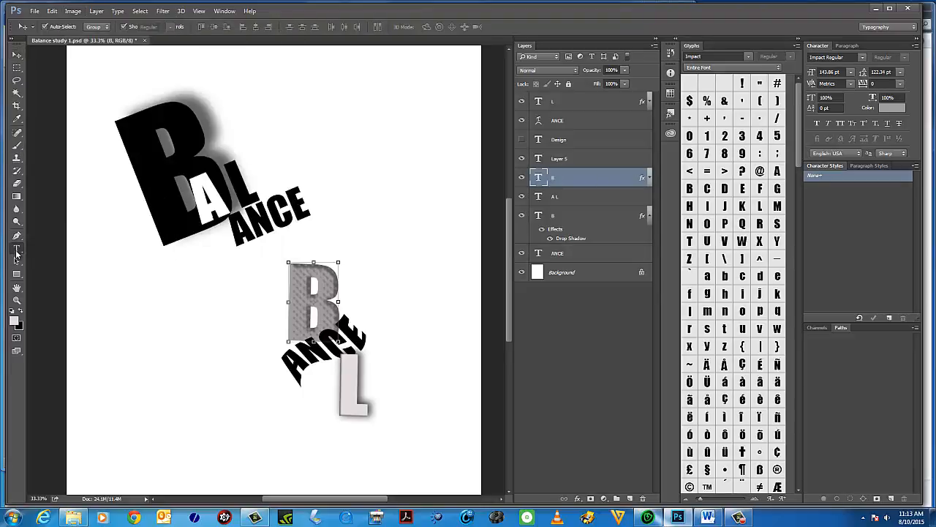
left_click(96, 11)
mouse_move(118, 52)
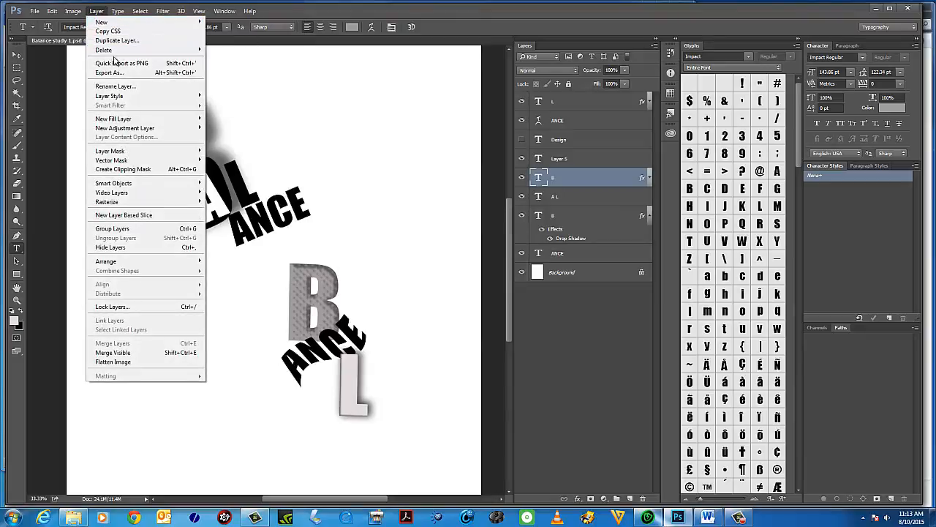
mouse_move(129, 98)
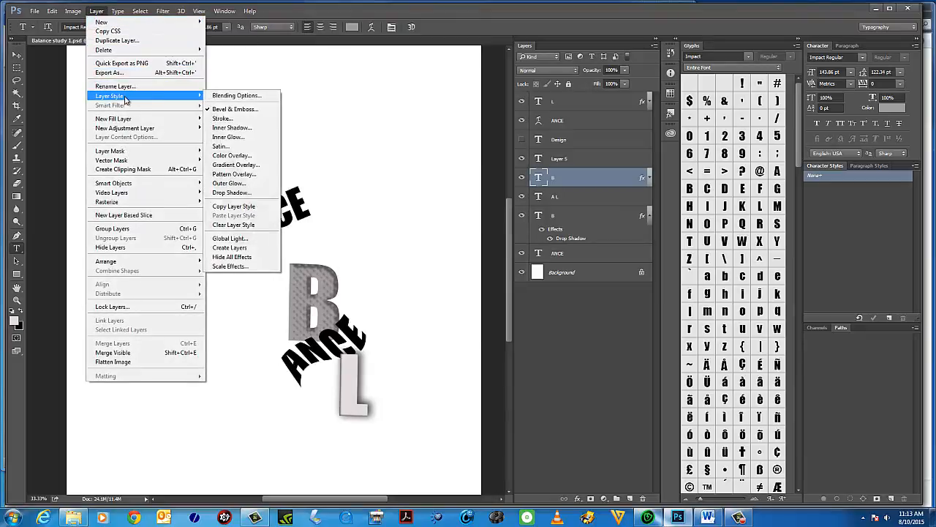
left_click(234, 96)
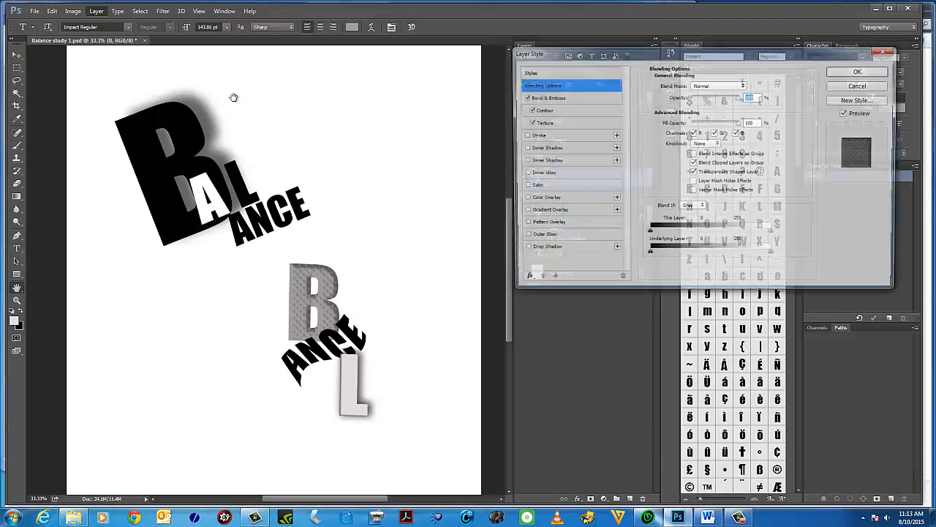
left_click(541, 86)
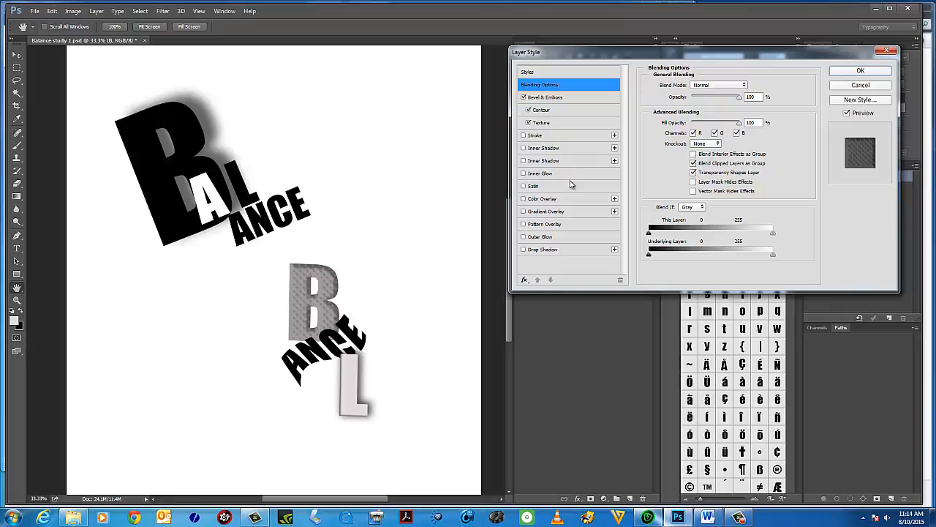
left_click(531, 138)
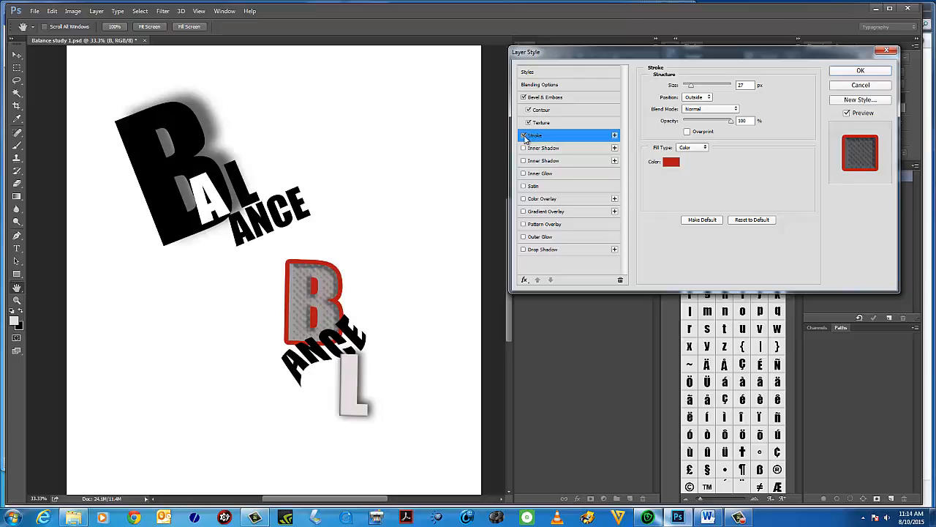
left_click(524, 136)
left_click(873, 89)
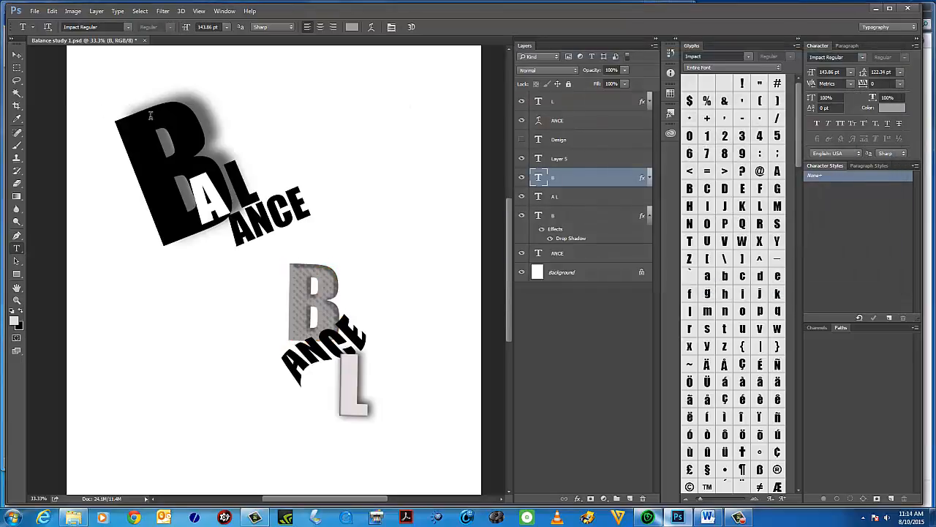
Apply a Drop Shadow to the textured B with lowered opacity and a slightly adjusted size.
double_click(539, 179)
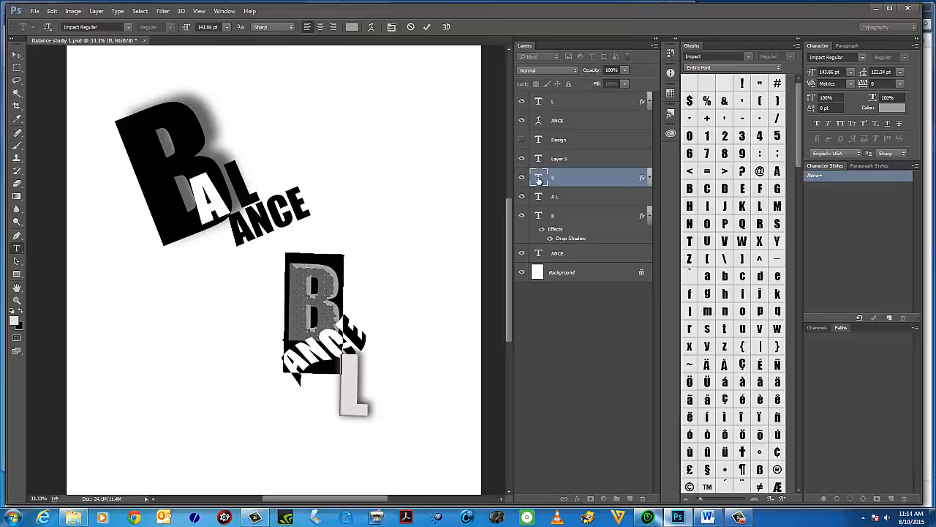
left_click(539, 179)
left_click(119, 11)
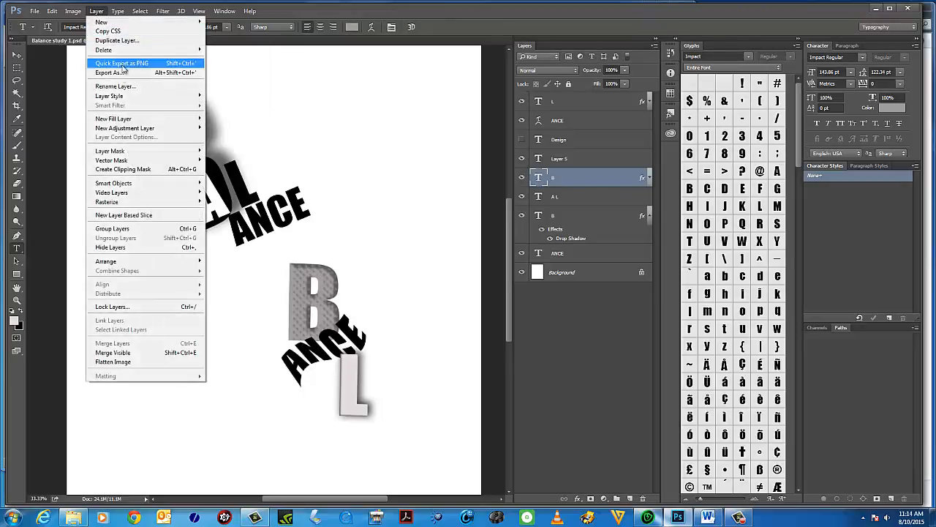
mouse_move(117, 98)
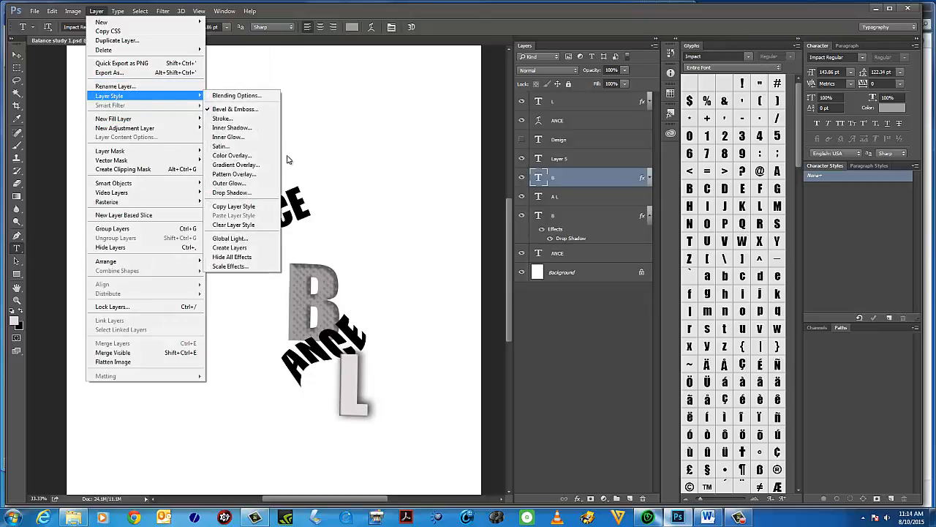
left_click(233, 192)
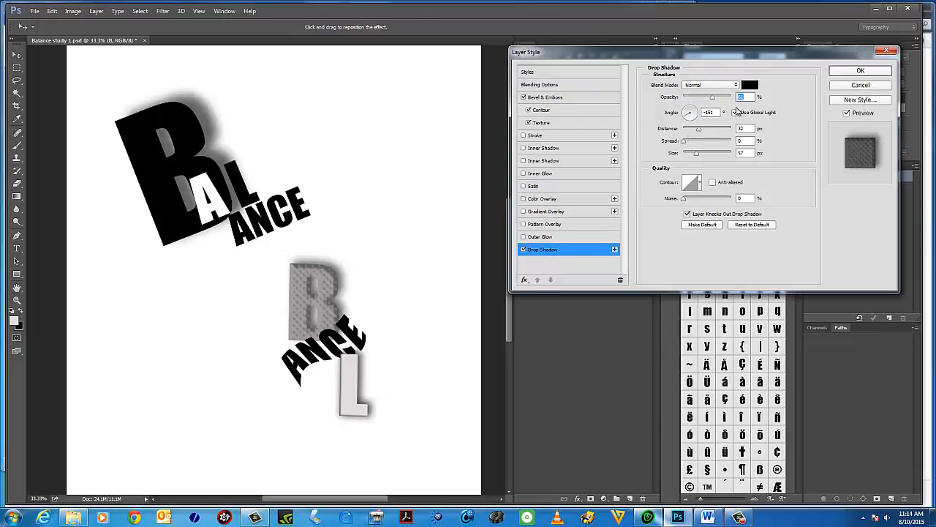
mouse_move(712, 97)
left_mouse_down()
mouse_move(691, 98)
mouse_move(700, 102)
left_mouse_up()
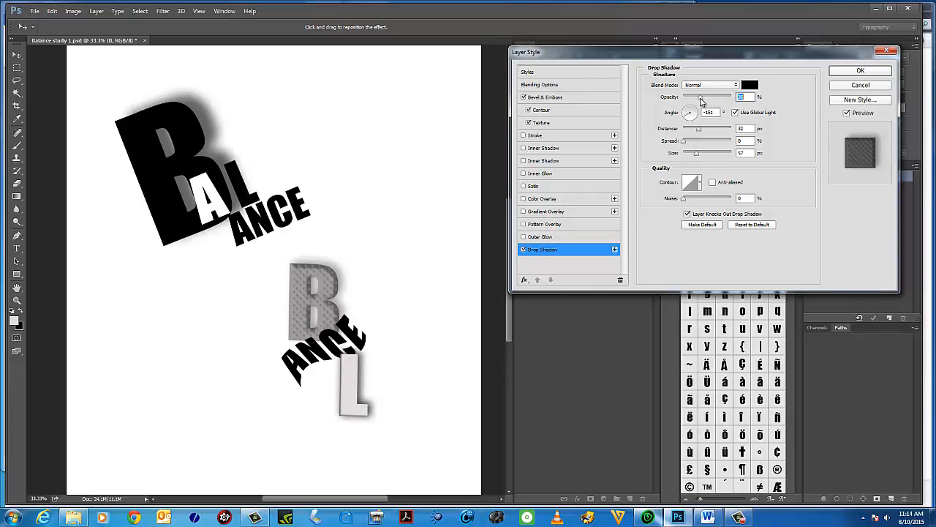
left_click(685, 144)
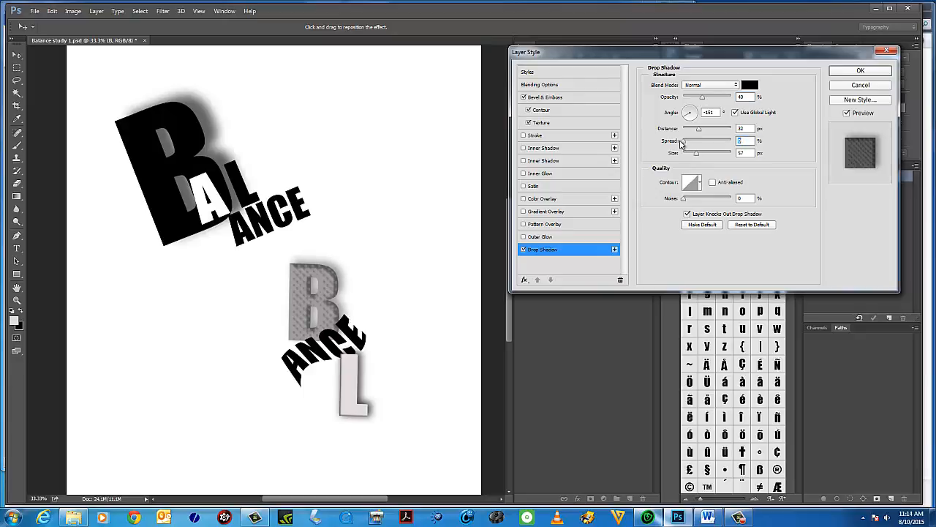
left_click_drag(699, 158, 696, 157)
left_click(861, 71)
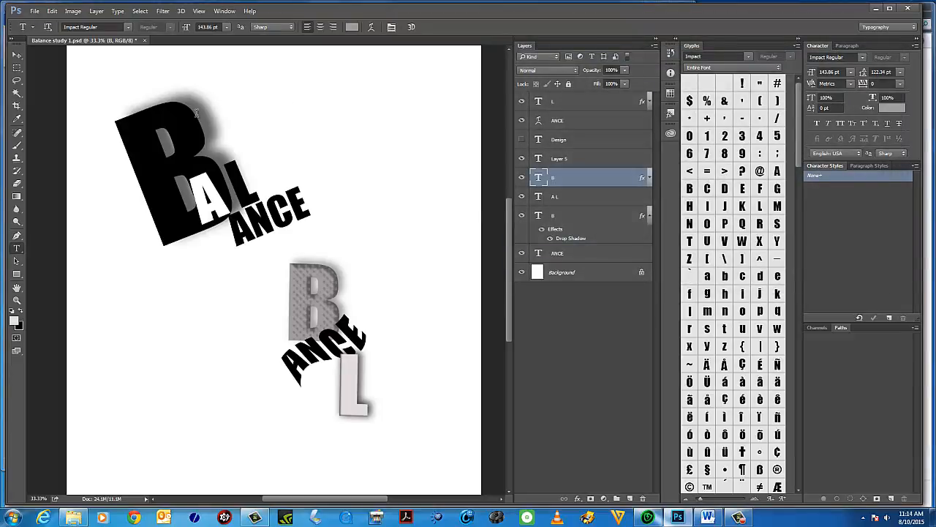
Select the large black B and toggle its drop shadow visibility to compare the look.
left_click(18, 57)
left_click(189, 128)
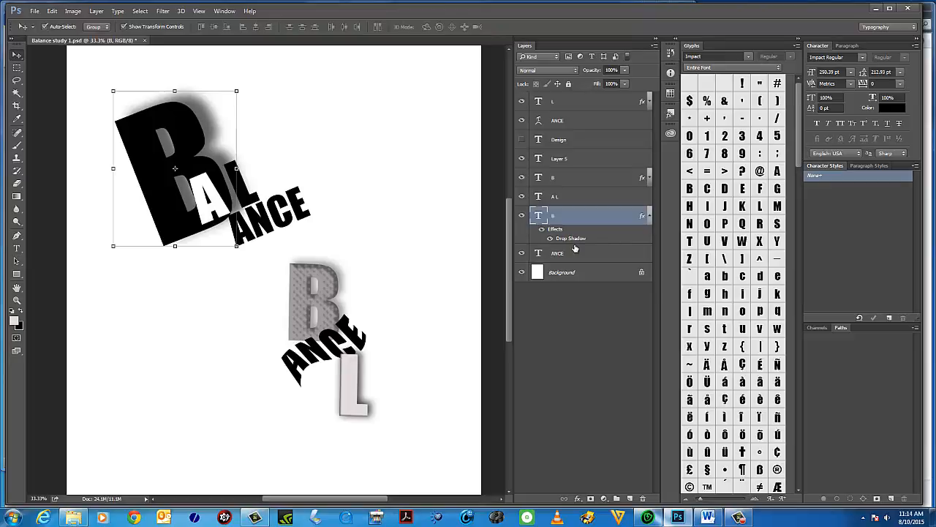
left_click(552, 240)
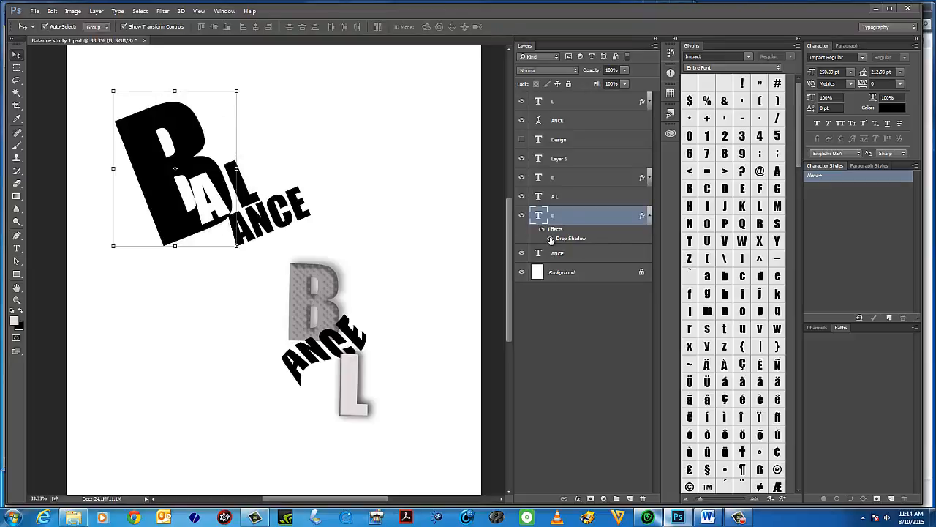
left_click(552, 240)
left_click(551, 240)
left_click(551, 240)
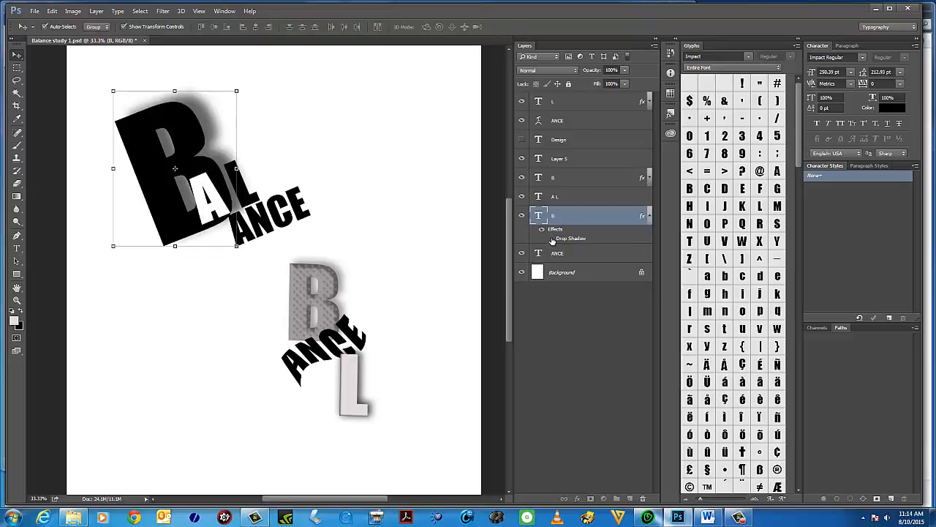
left_click(552, 240)
left_click(552, 240)
left_click(73, 11)
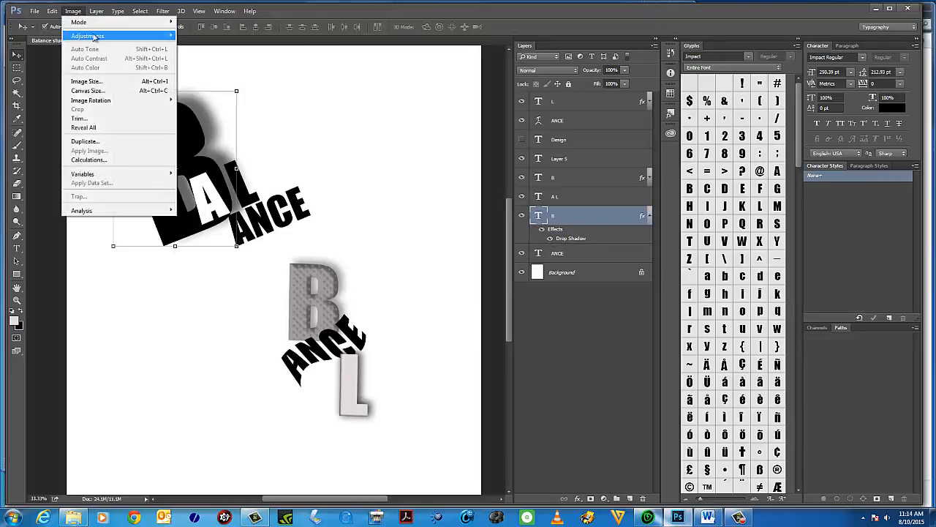
mouse_move(93, 38)
left_click(542, 218)
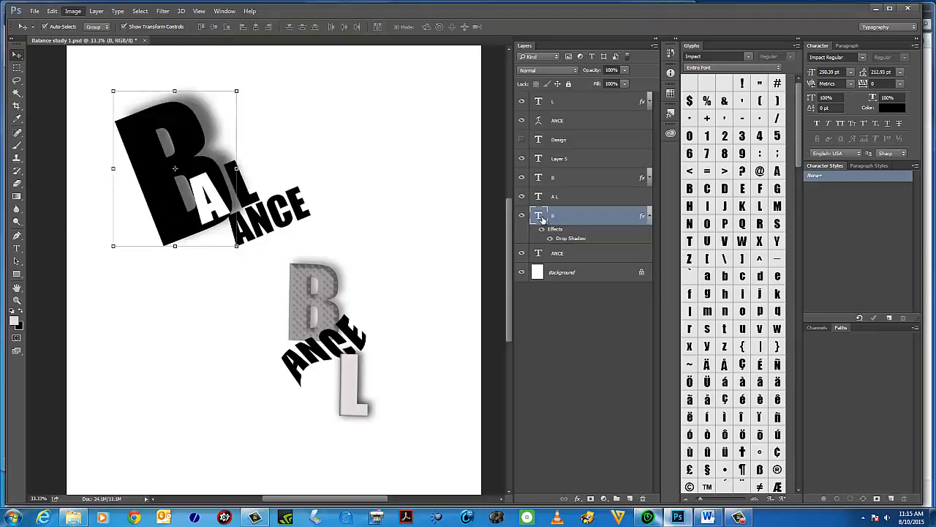
left_click(17, 249)
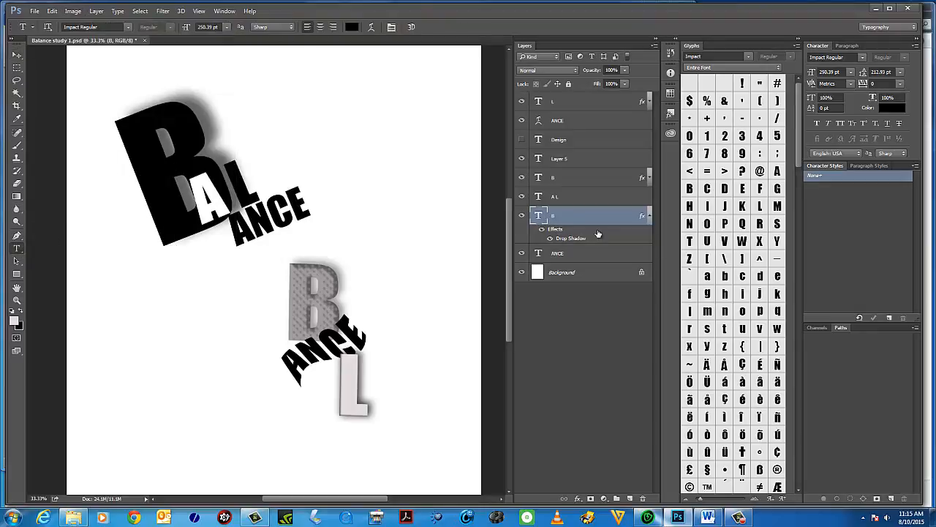
double_click(540, 216)
left_click(537, 217)
Edit the large black B's Drop Shadow in Layer Style, setting opacity to 38% and size to 62 px.
left_click(96, 11)
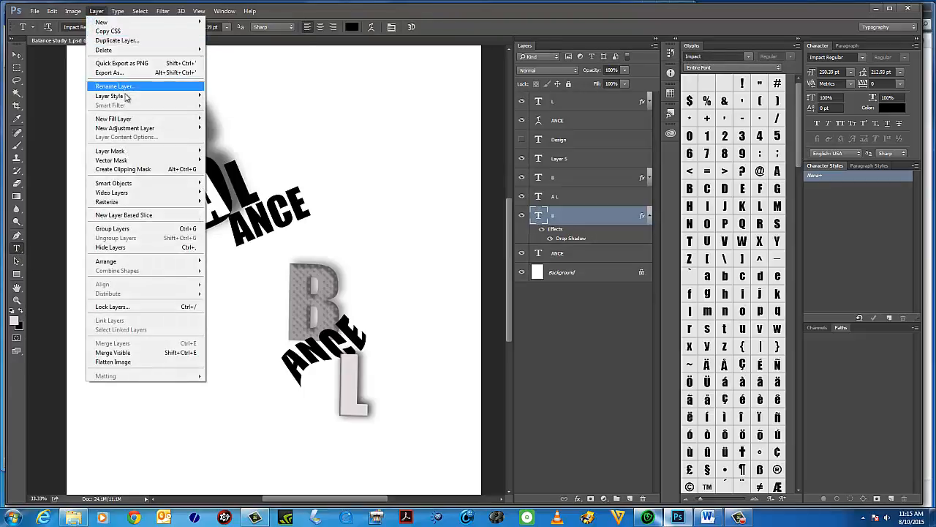
mouse_move(125, 96)
left_click(248, 192)
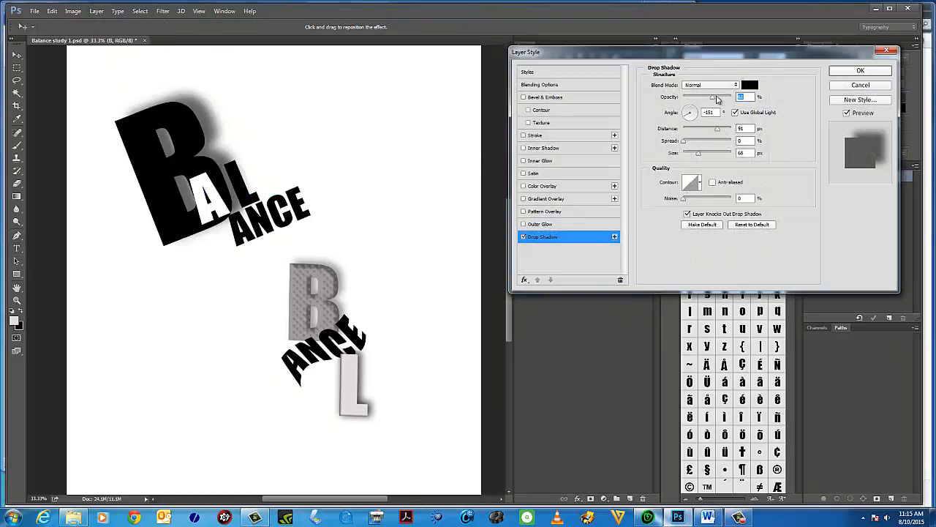
left_click_drag(715, 103, 702, 101)
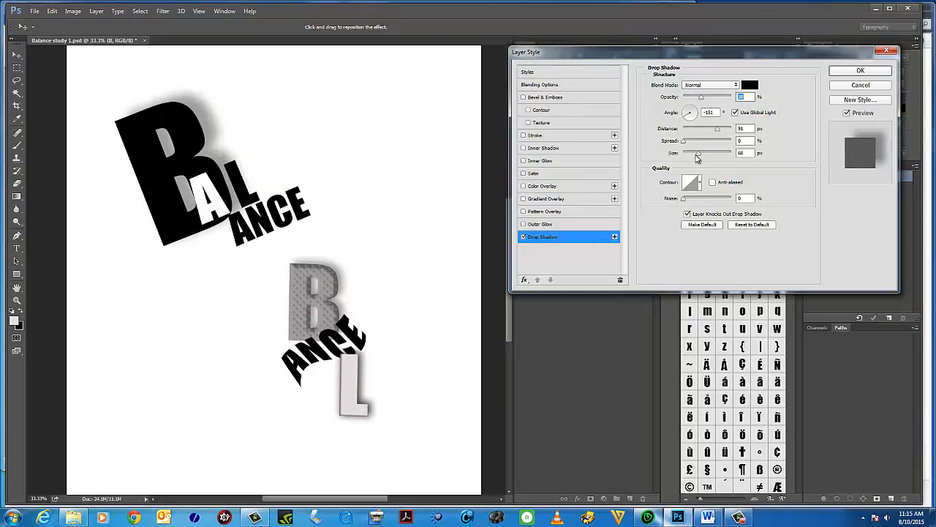
left_click_drag(697, 153, 710, 134)
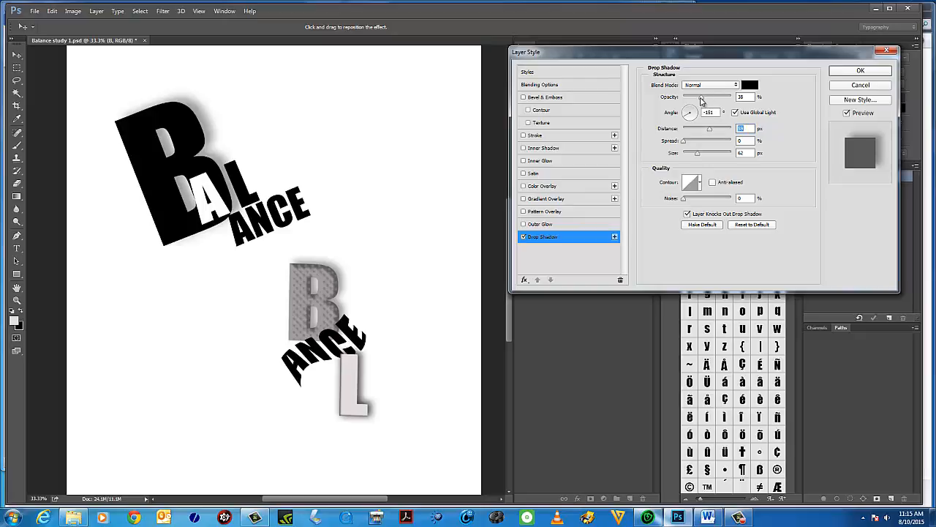
left_click_drag(702, 98, 703, 101)
left_click(860, 71)
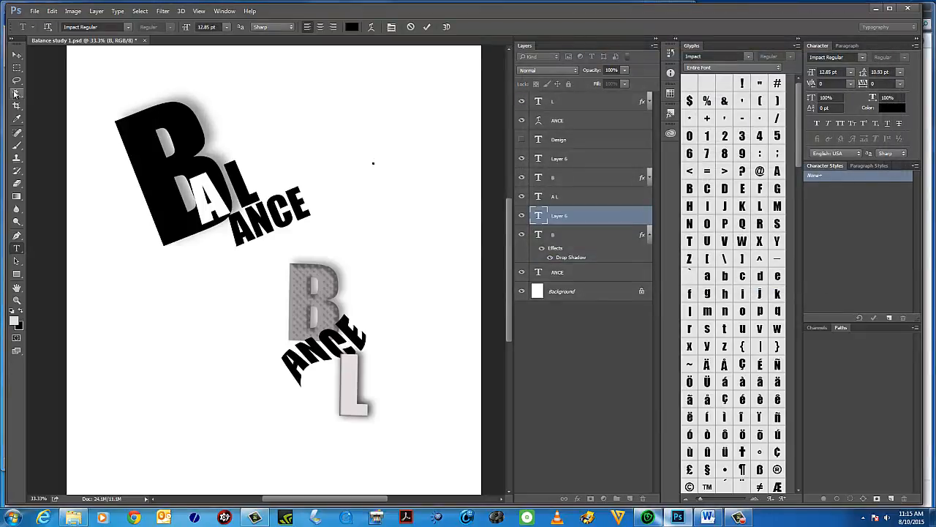
left_click(17, 55)
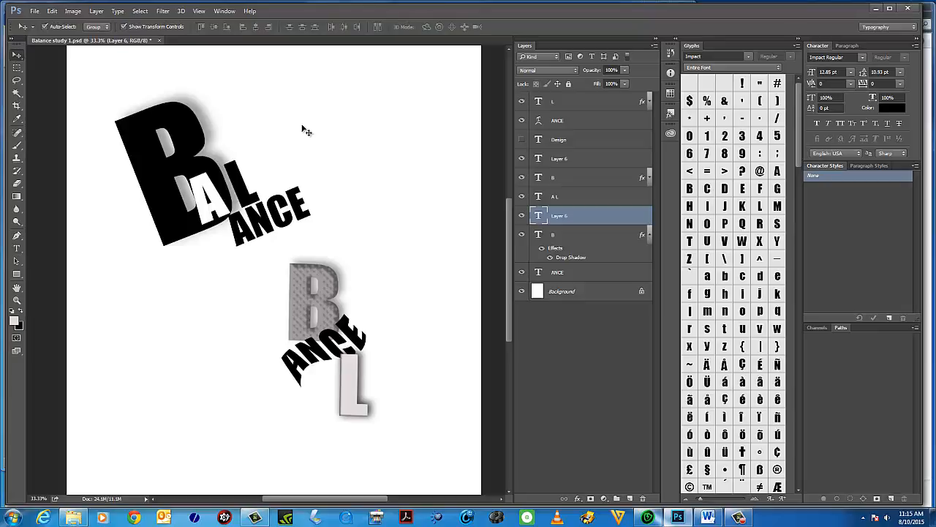